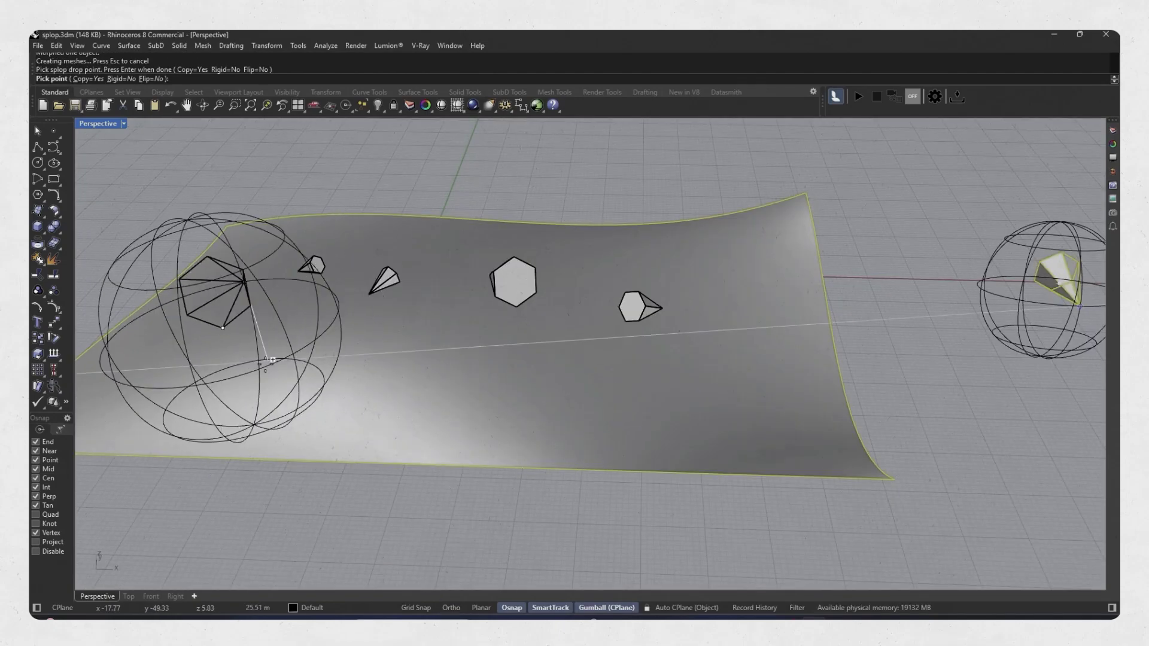
Splop five cone copies across the wavy surface, the last one larger
{"action": "left_click", "coordinate": [270, 360]}
{"action": "left_click", "coordinate": [347, 359]}
{"action": "left_click", "coordinate": [274, 344]}
{"action": "left_click", "coordinate": [357, 311]}
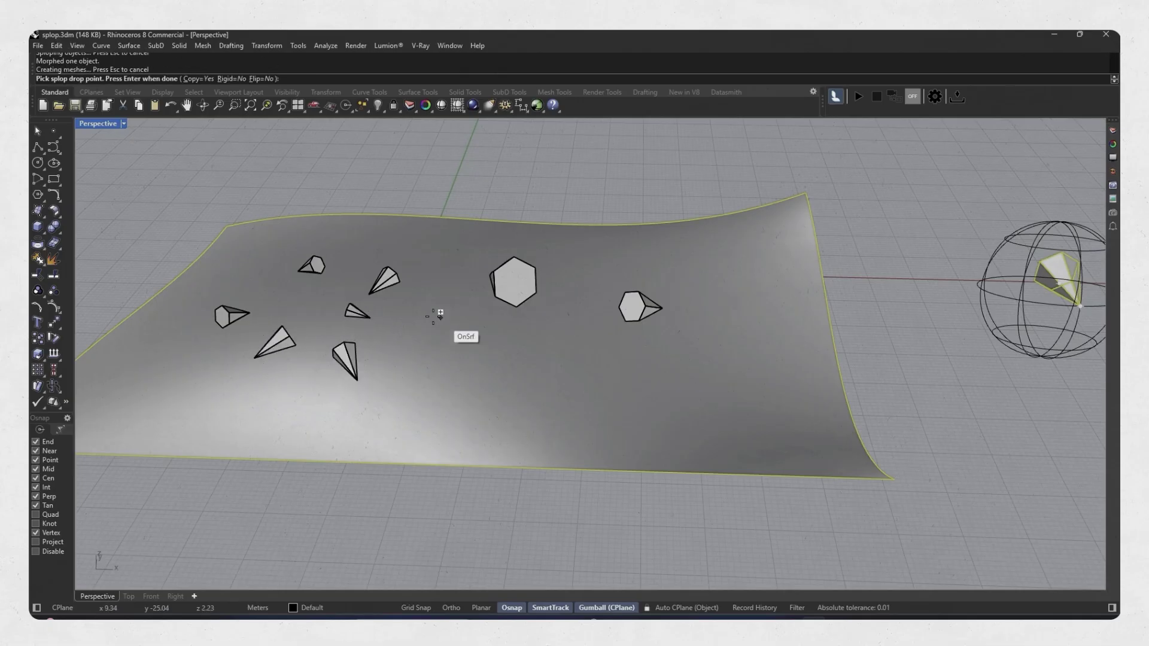
{"action": "left_click", "coordinate": [440, 313]}
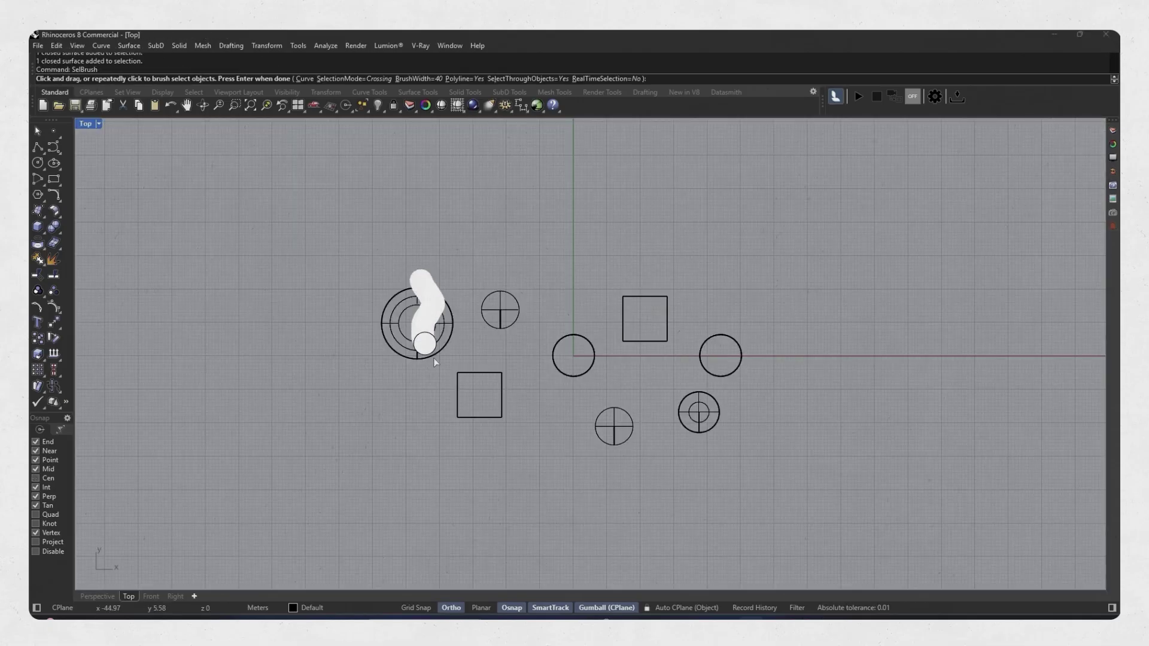
Brush-select the circles and squares with SelBrush in Top view
{"action": "left_click_drag", "start_coordinate": [434, 358], "coordinate": [685, 429]}
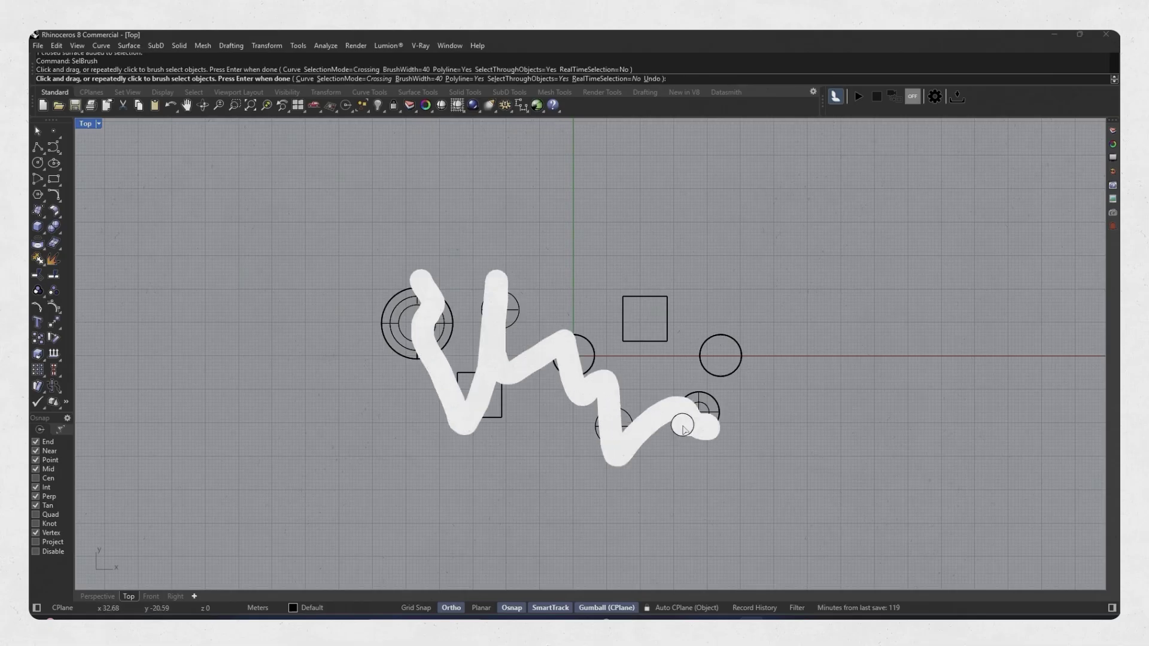
{"action": "left_click_drag", "start_coordinate": [684, 430], "coordinate": [468, 398]}
{"action": "key", "text": "Return"}
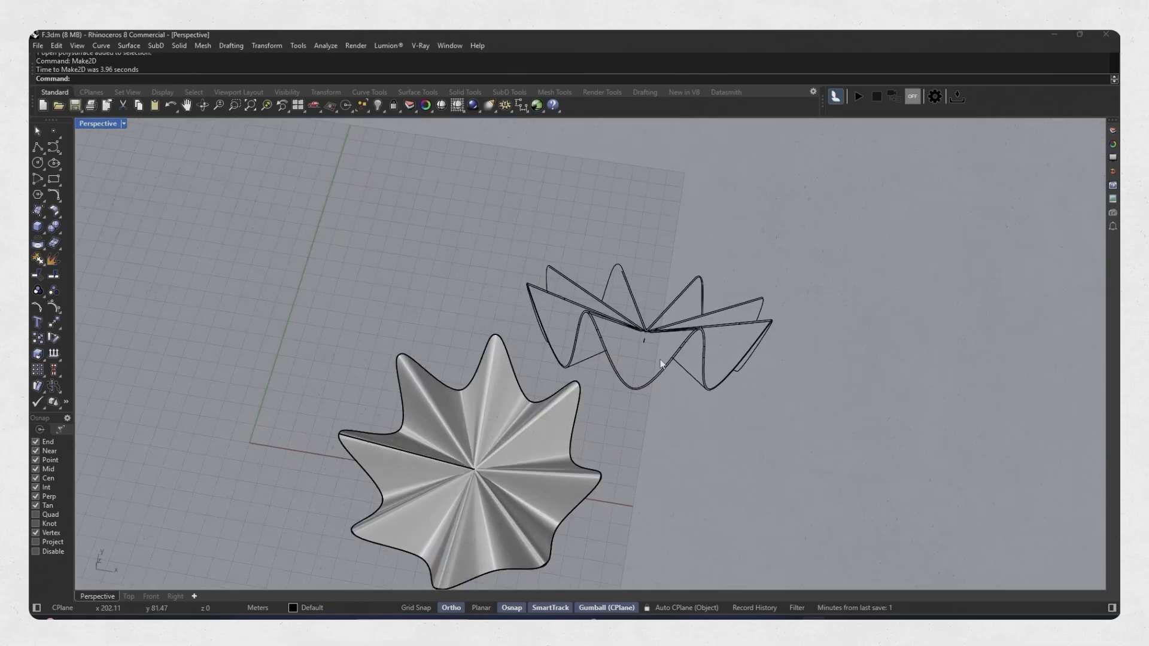
Select the folded star's Make2D curves and view them from directly above
{"action": "left_click", "coordinate": [662, 364]}
{"action": "left_click", "coordinate": [129, 596]}
{"action": "key", "text": "Escape"}
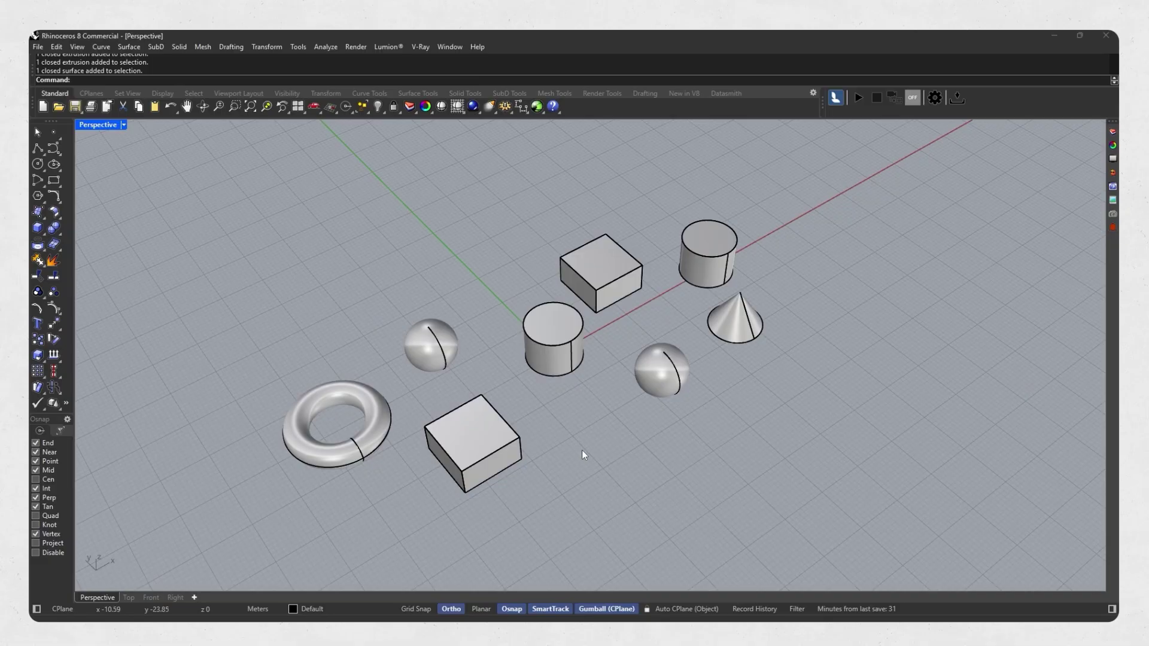
{"action": "mouse_move", "coordinate": [582, 451]}
{"action": "right_mouse_down"}
{"action": "mouse_move", "coordinate": [589, 435]}
{"action": "mouse_move", "coordinate": [600, 443]}
{"action": "mouse_move", "coordinate": [581, 436]}
{"action": "right_mouse_up"}
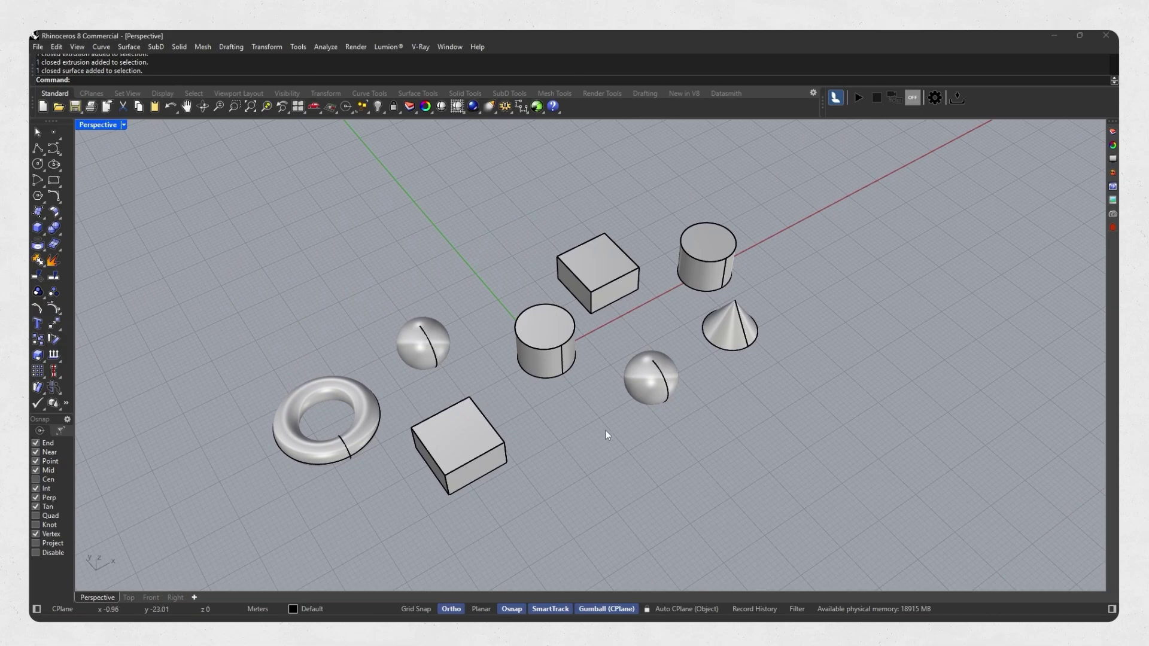
{"action": "right_click_drag", "start_coordinate": [625, 434], "coordinate": [539, 410]}
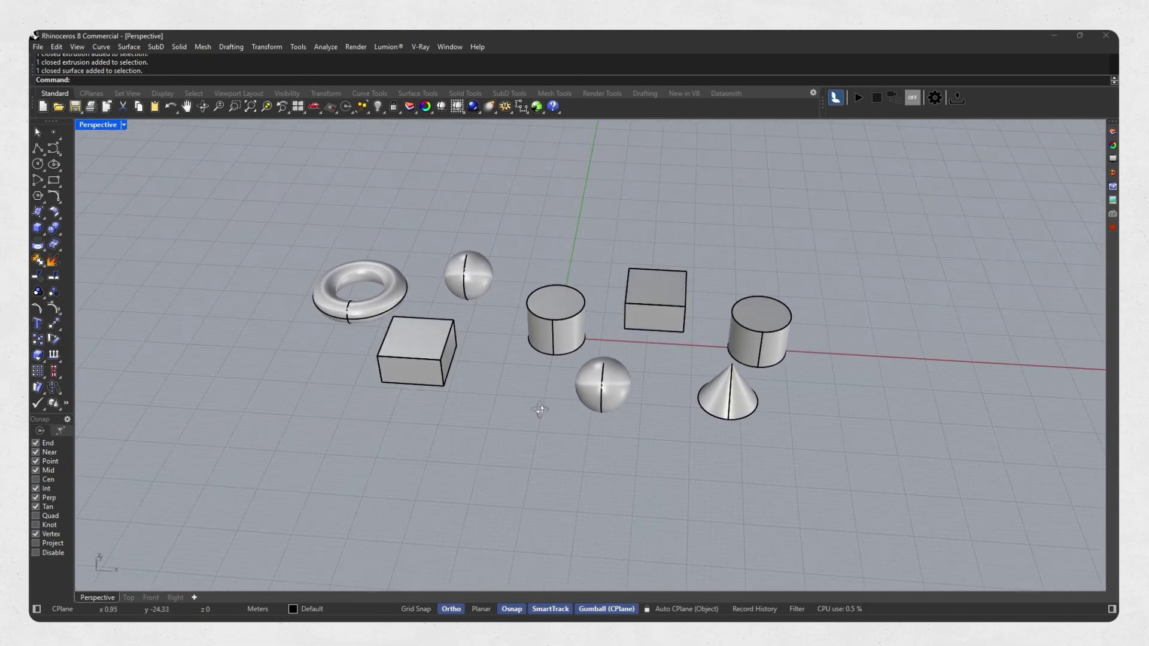
{"action": "mouse_move", "coordinate": [539, 411]}
{"action": "right_mouse_down"}
{"action": "mouse_move", "coordinate": [602, 433]}
{"action": "mouse_move", "coordinate": [596, 439]}
{"action": "right_mouse_up"}
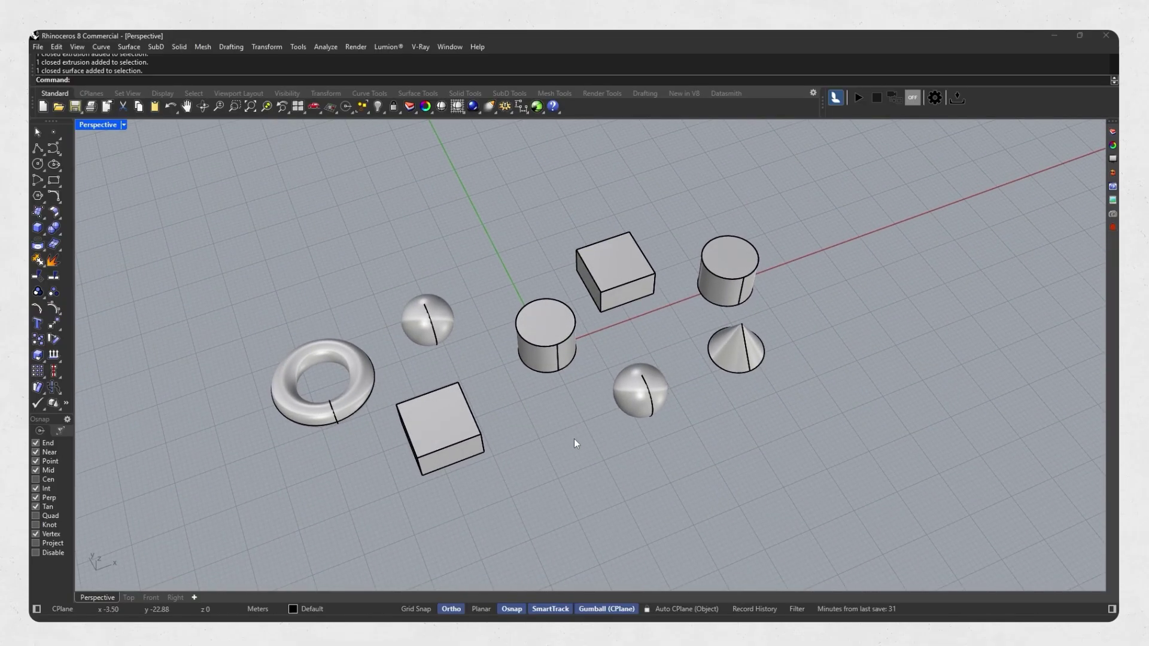
{"action": "mouse_move", "coordinate": [575, 435]}
{"action": "right_mouse_down"}
{"action": "mouse_move", "coordinate": [566, 422]}
{"action": "mouse_move", "coordinate": [584, 430]}
{"action": "mouse_move", "coordinate": [597, 408]}
{"action": "mouse_move", "coordinate": [628, 425]}
{"action": "right_mouse_up"}
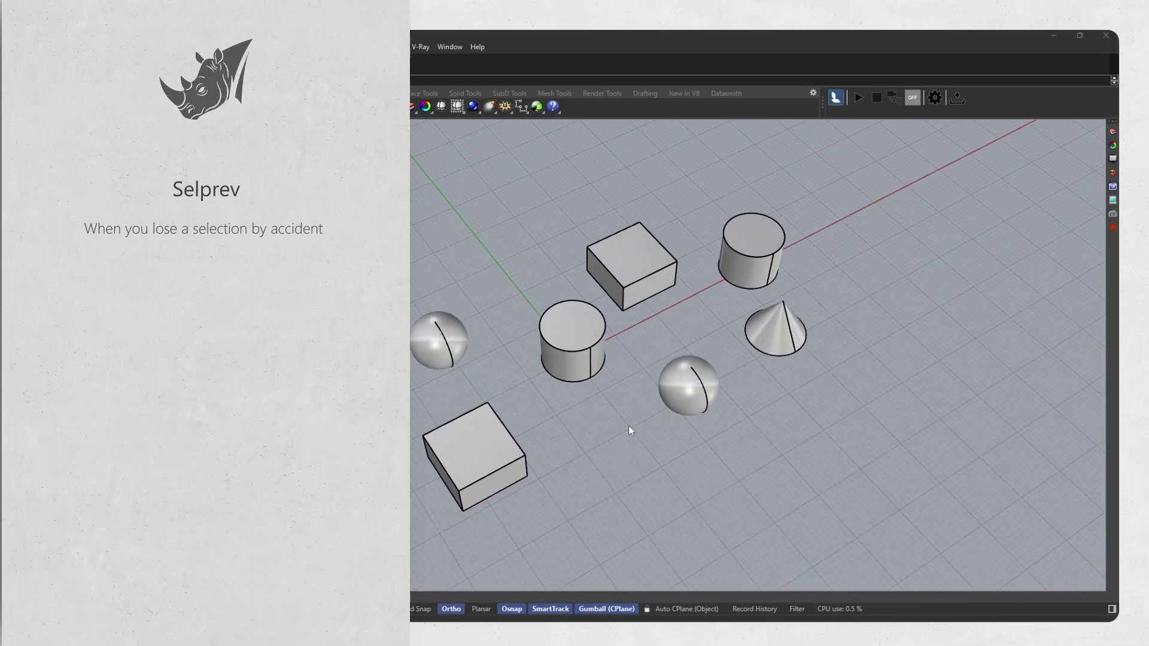
{"action": "left_click", "coordinate": [582, 361]}
{"action": "left_click", "coordinate": [675, 385]}
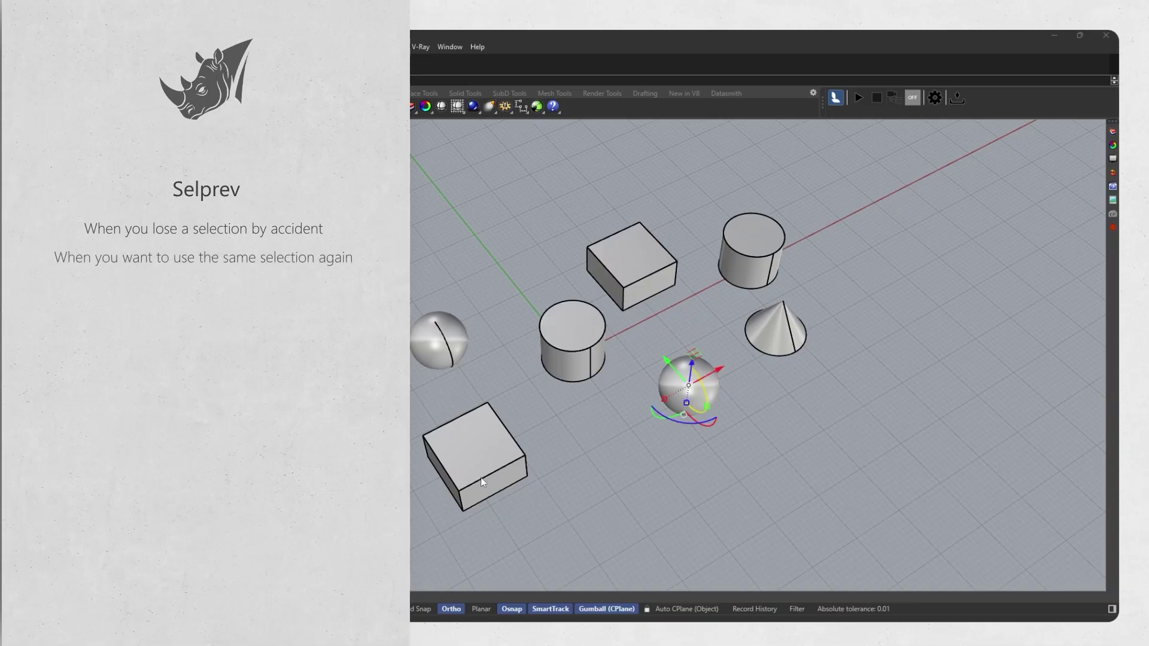
{"action": "left_click", "coordinate": [573, 350]}
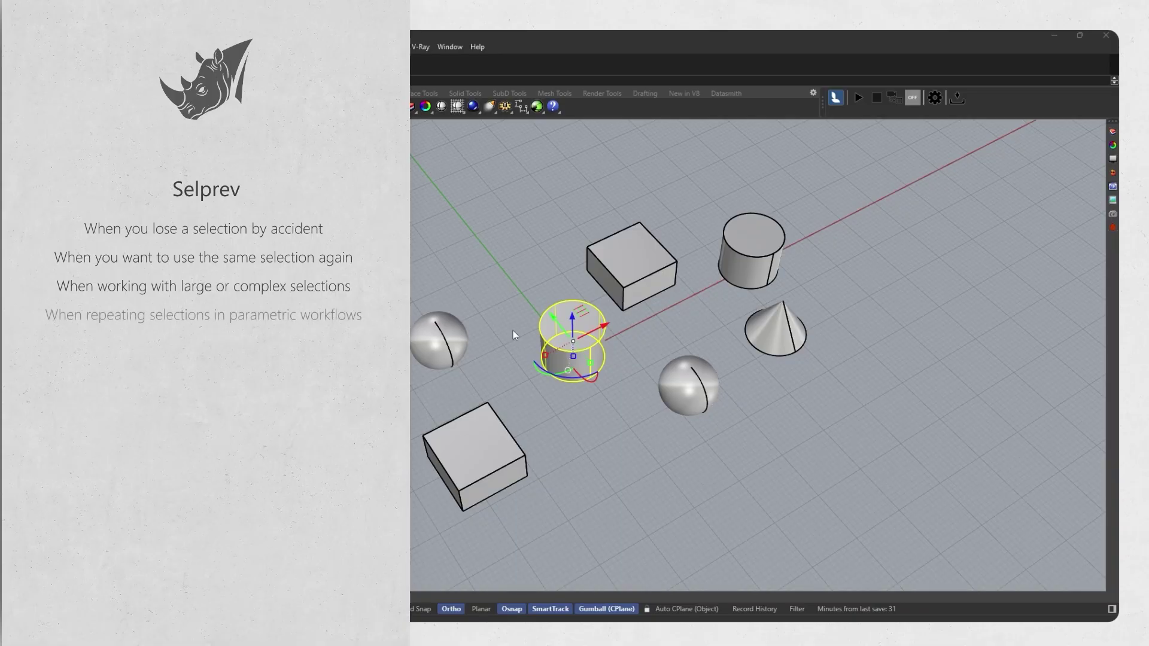
{"action": "right_click_drag", "start_coordinate": [515, 332], "coordinate": [518, 331]}
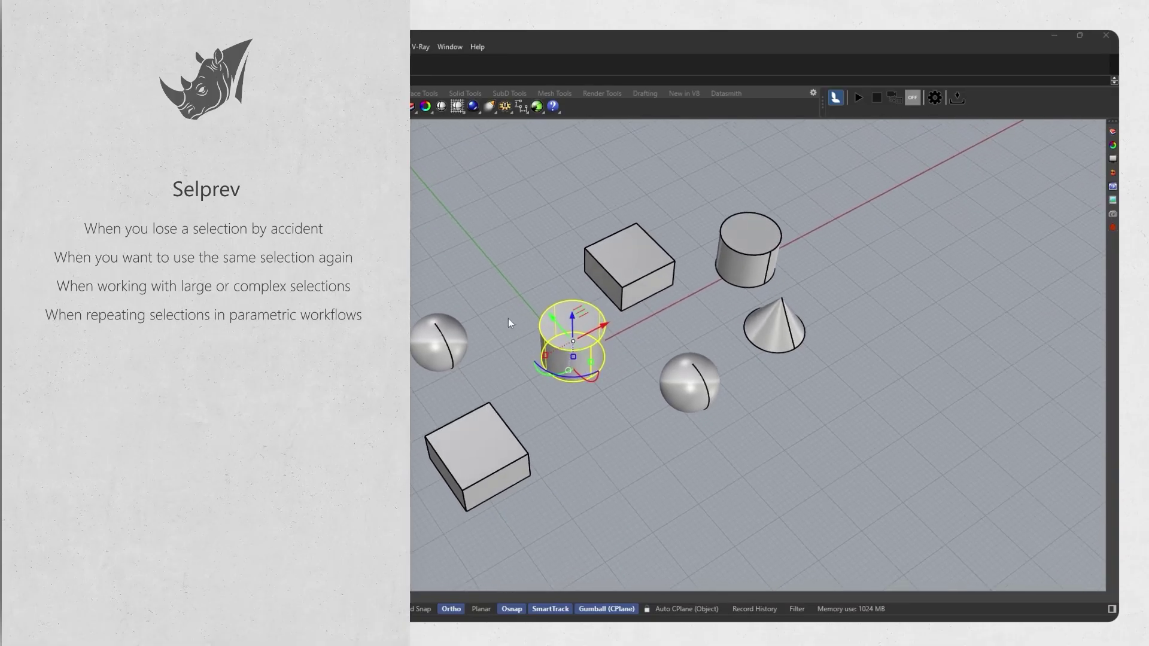
{"action": "left_click", "coordinate": [593, 557]}
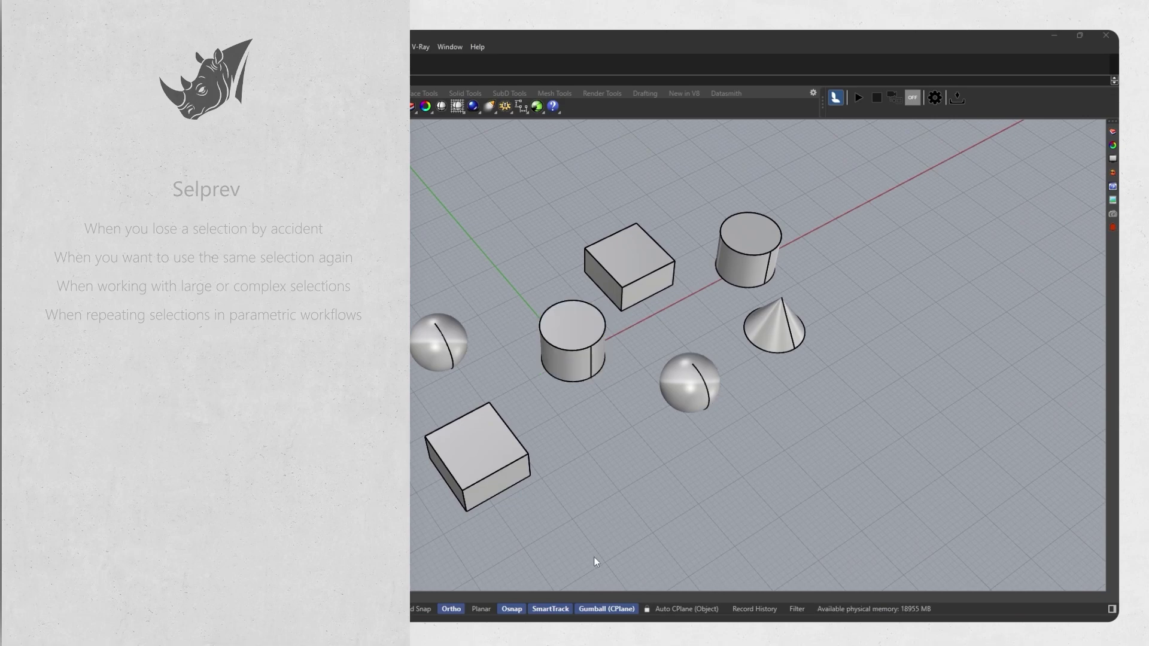
{"action": "right_click_drag", "start_coordinate": [720, 448], "coordinate": [722, 447]}
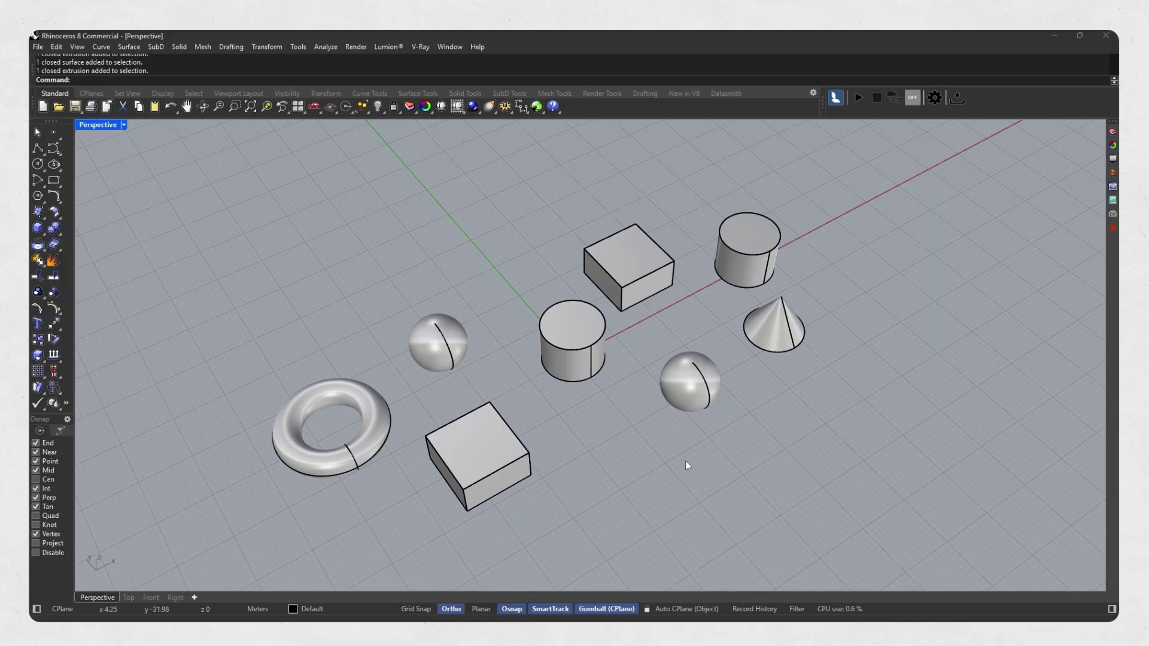
Select the front cylinder, the box and the cone
{"action": "left_click", "coordinate": [585, 366]}
{"action": "left_click", "coordinate": [642, 288], "text": "shift"}
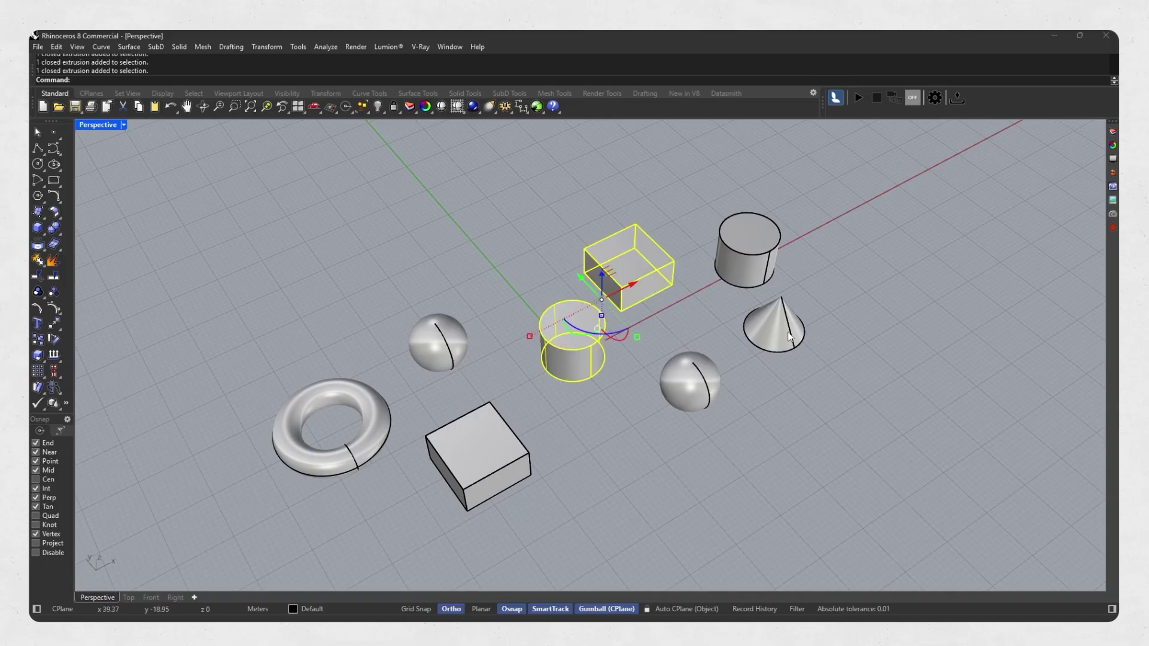
{"action": "left_click", "coordinate": [774, 325], "text": "shift"}
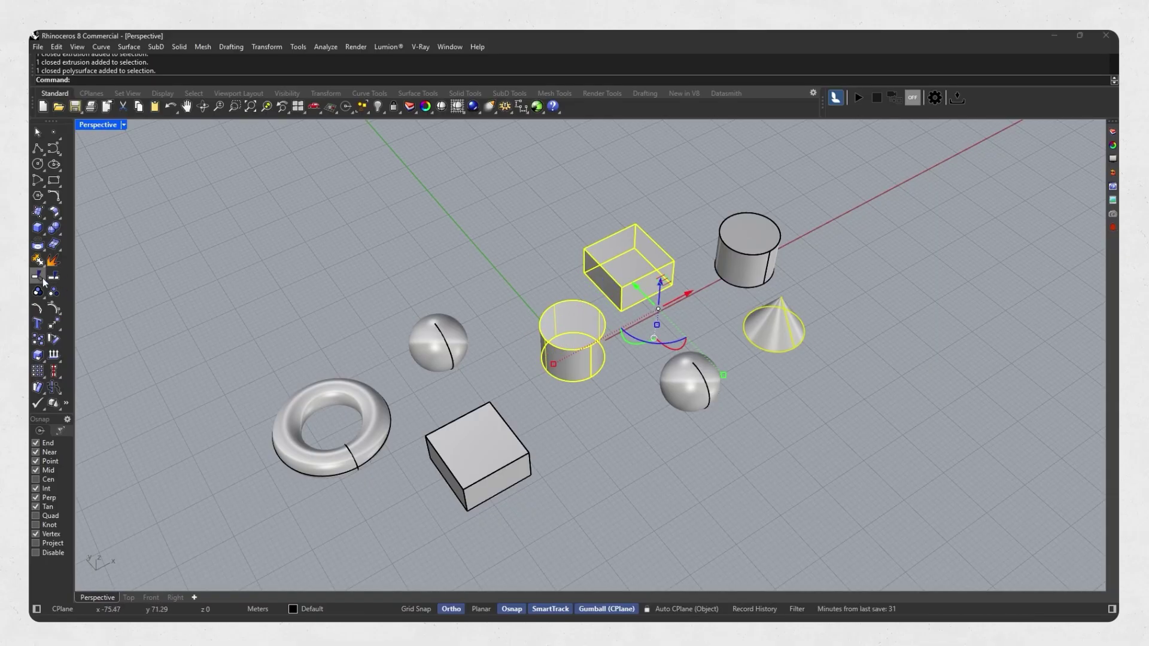
Start Join and cancel it, then restore the lost selection with SelPrev
{"action": "left_click", "coordinate": [38, 260]}
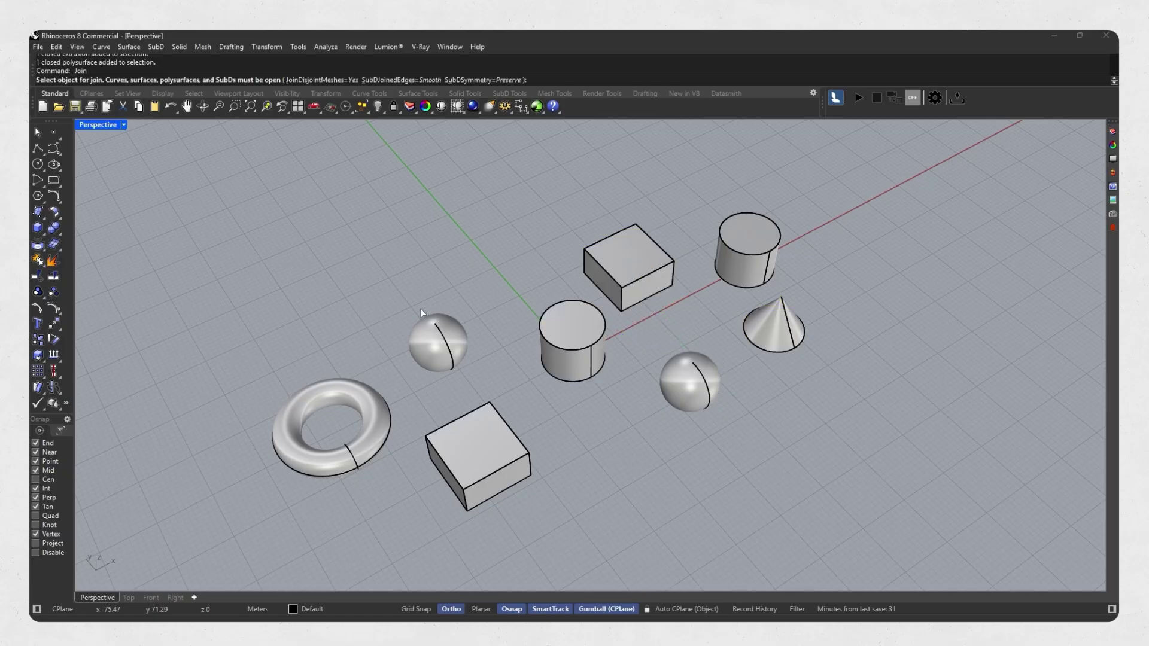
{"action": "key", "text": "Escape"}
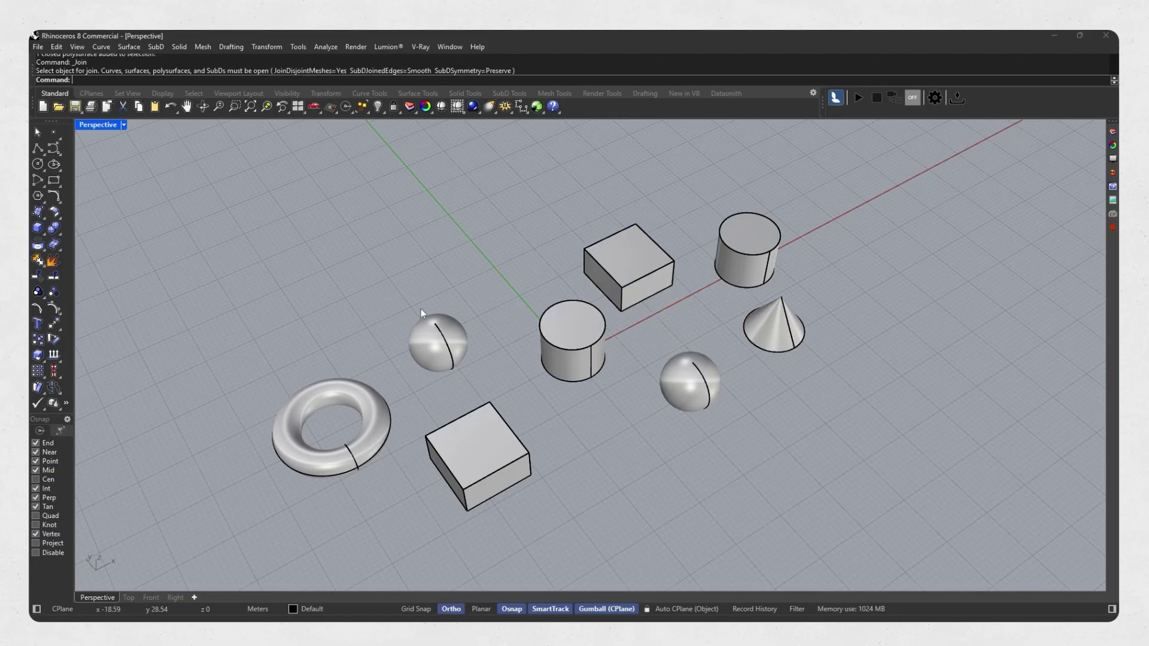
{"action": "type", "text": "Sel"}
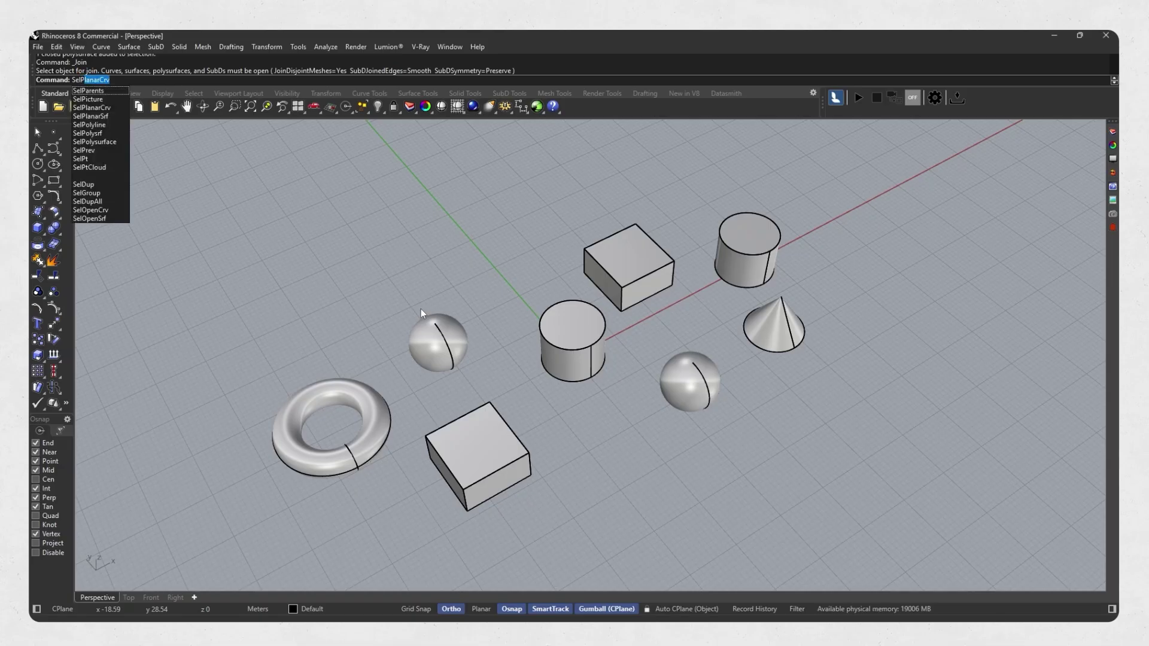
{"action": "type", "text": "P"}
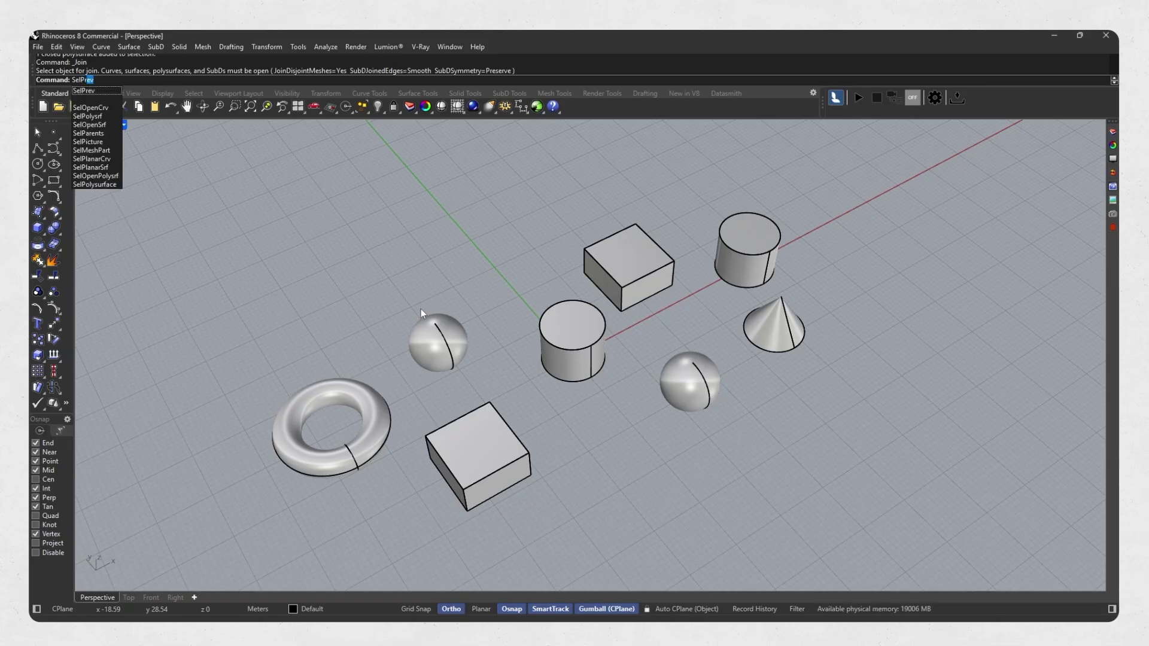
{"action": "key", "text": "Return"}
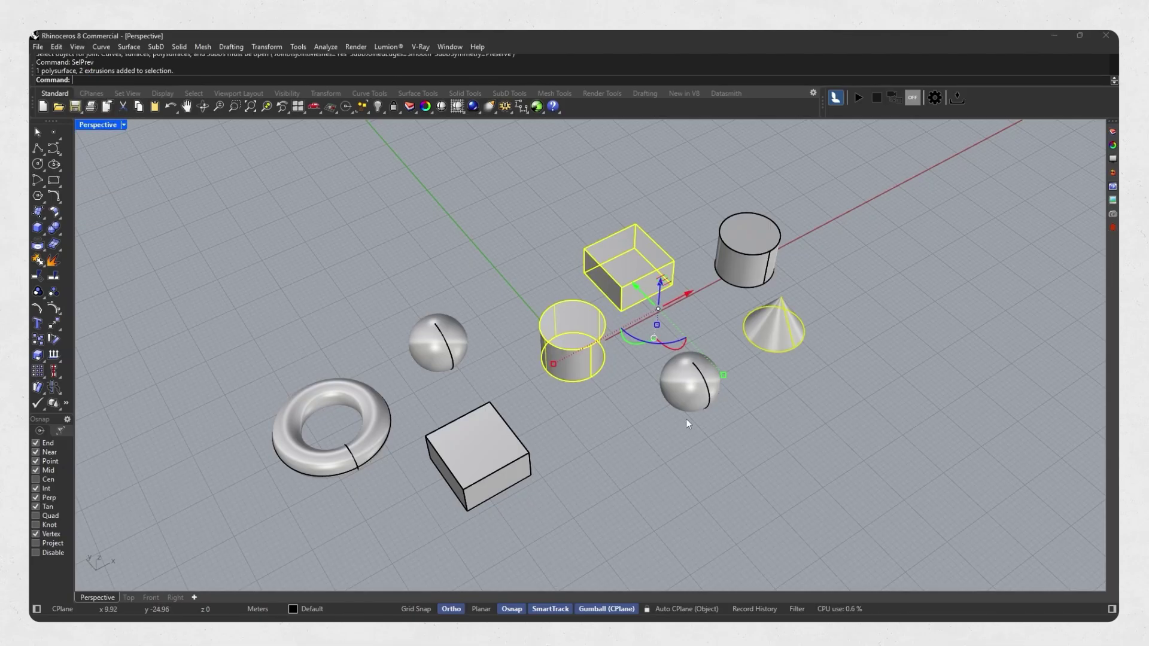
{"action": "right_click_drag", "start_coordinate": [671, 411], "coordinate": [642, 346]}
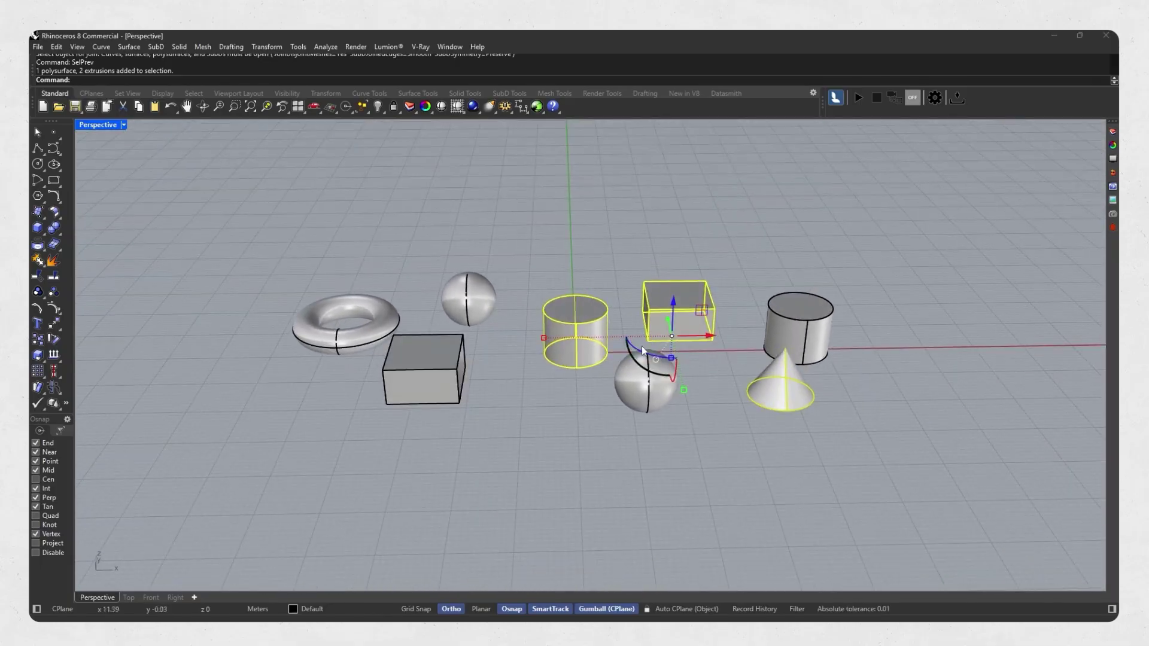
Deselect the box, cylinder and cone, and orbit the view
{"action": "right_click_drag", "start_coordinate": [702, 339], "coordinate": [525, 288]}
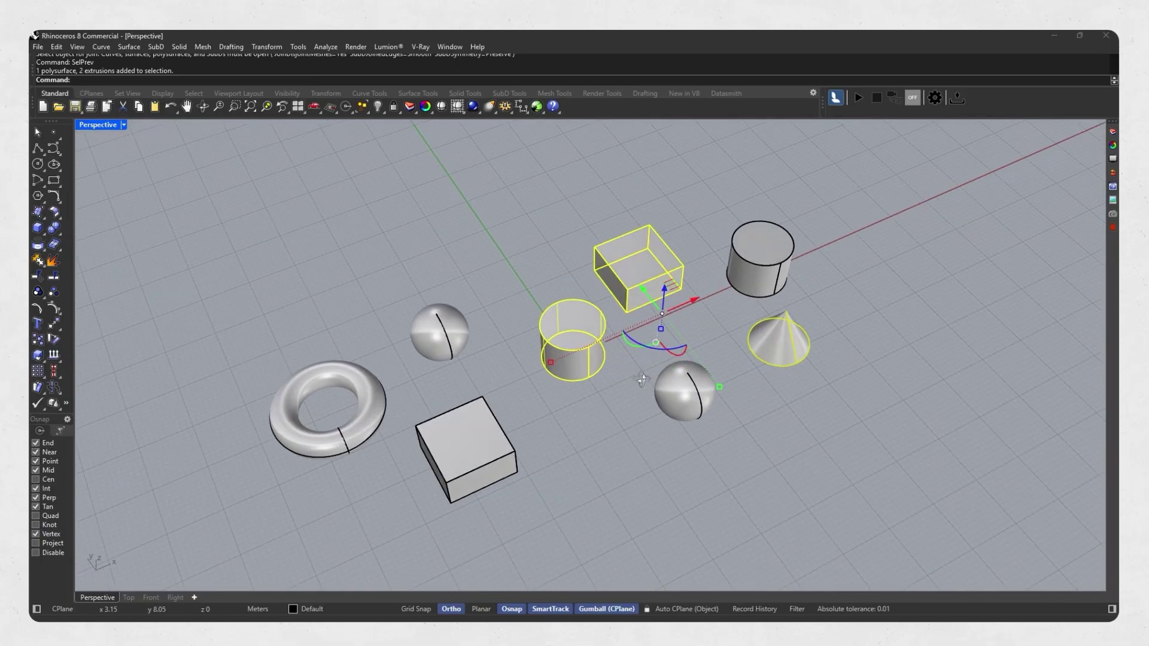
{"action": "key", "text": "Escape"}
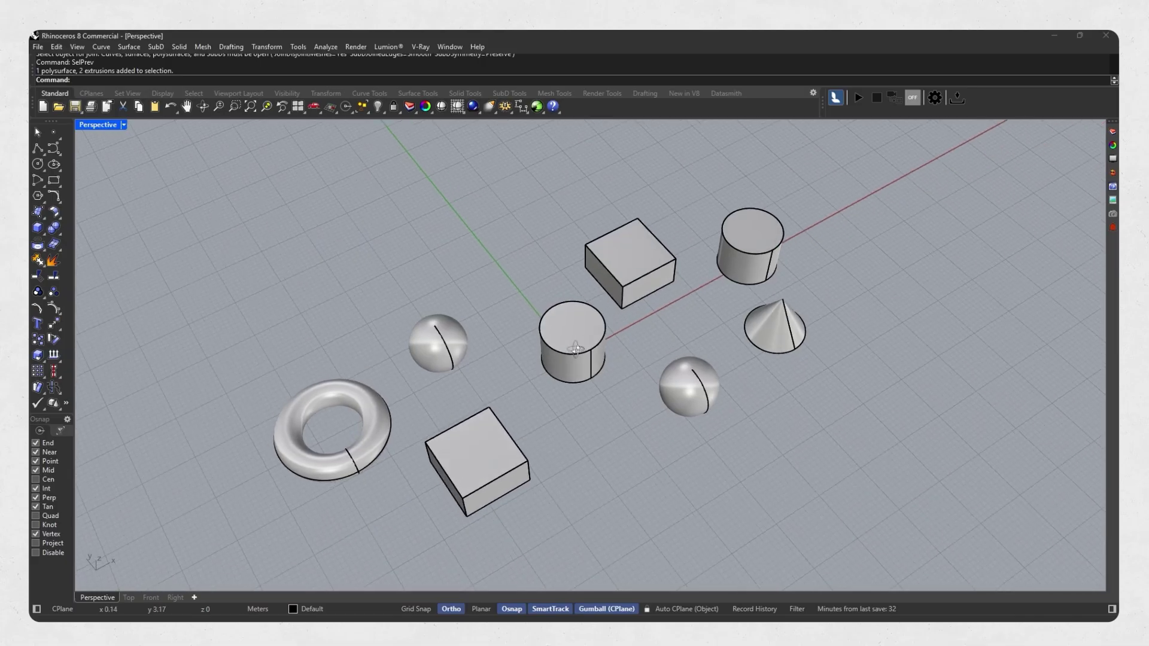
{"action": "mouse_move", "coordinate": [541, 347]}
{"action": "right_mouse_down"}
{"action": "mouse_move", "coordinate": [572, 343]}
{"action": "mouse_move", "coordinate": [564, 370]}
{"action": "right_mouse_up"}
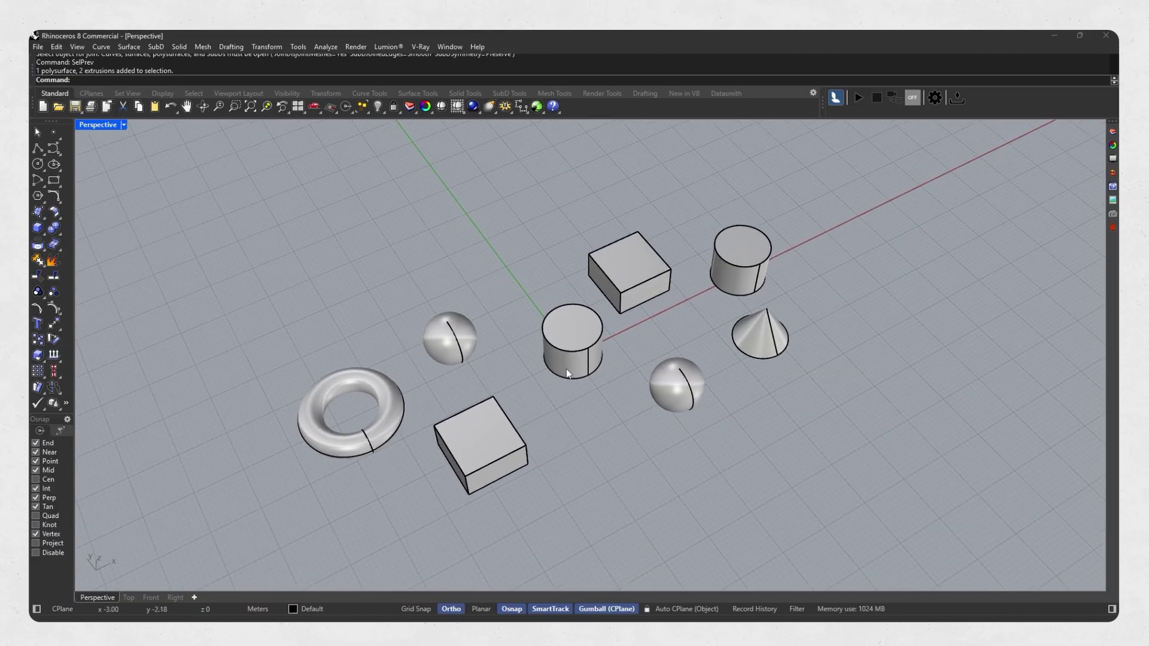
{"action": "mouse_move", "coordinate": [561, 386]}
{"action": "right_mouse_down"}
{"action": "mouse_move", "coordinate": [571, 405]}
{"action": "mouse_move", "coordinate": [569, 384]}
{"action": "right_mouse_up"}
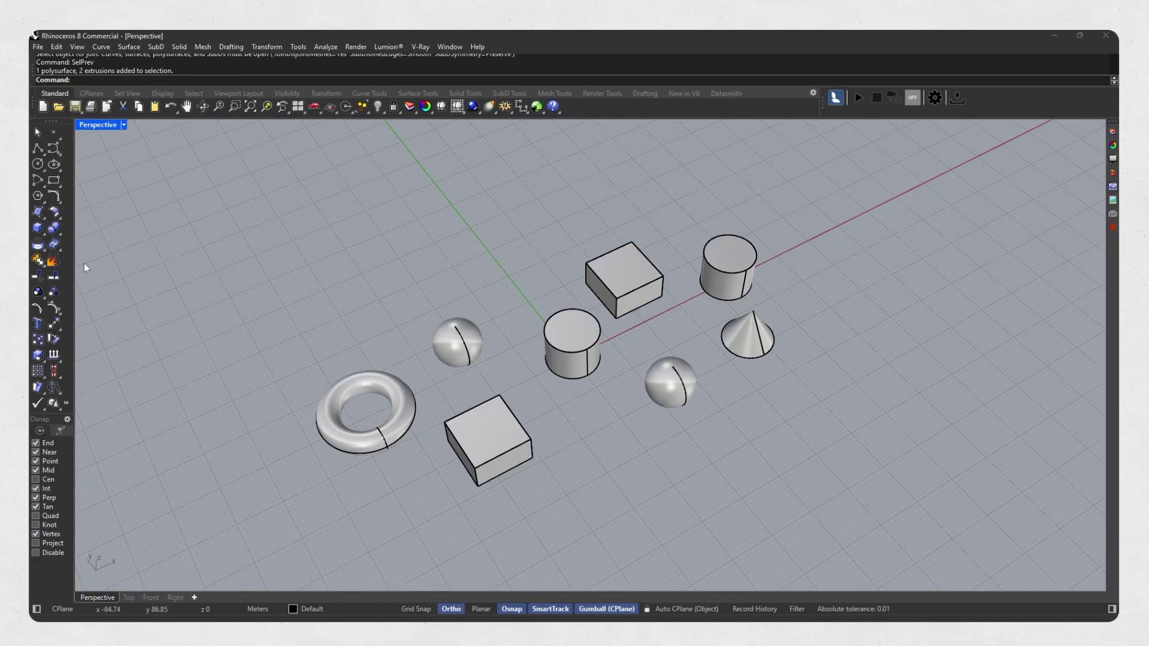
Draw a pyramid left of the shapes with Solid > Pyramid, setting centre, size and height
{"action": "left_click", "coordinate": [45, 238]}
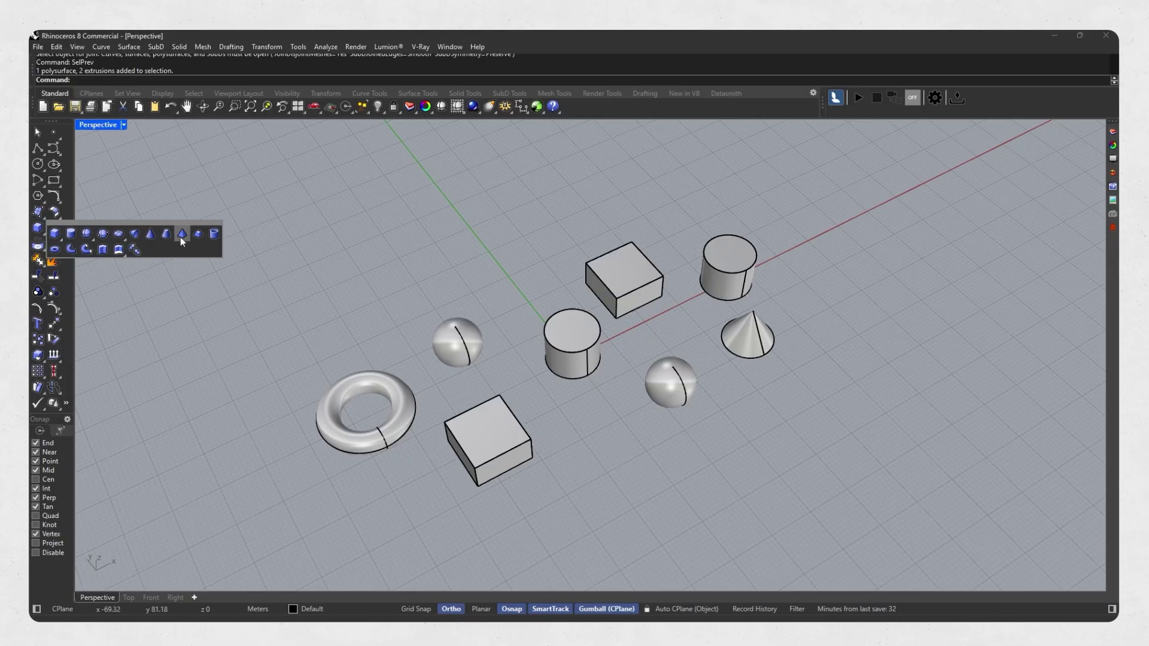
{"action": "left_click", "coordinate": [181, 237]}
{"action": "left_click", "coordinate": [499, 270]}
{"action": "left_click", "coordinate": [472, 283]}
{"action": "left_click", "coordinate": [481, 231]}
{"action": "mouse_move", "coordinate": [482, 231]}
{"action": "right_mouse_down"}
{"action": "mouse_move", "coordinate": [552, 304]}
{"action": "mouse_move", "coordinate": [534, 312]}
{"action": "right_mouse_up"}
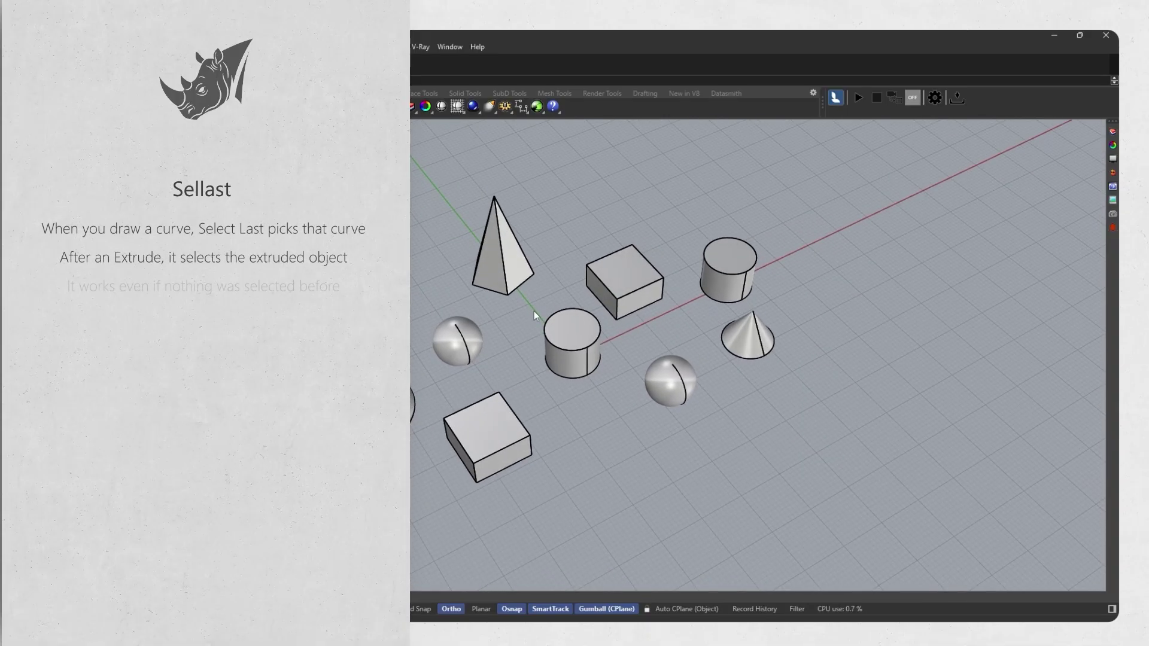
{"action": "type", "text": "sellast"}
Select the new pyramid with SelLast, deselect it, and orbit around the scene
{"action": "key", "text": "Return"}
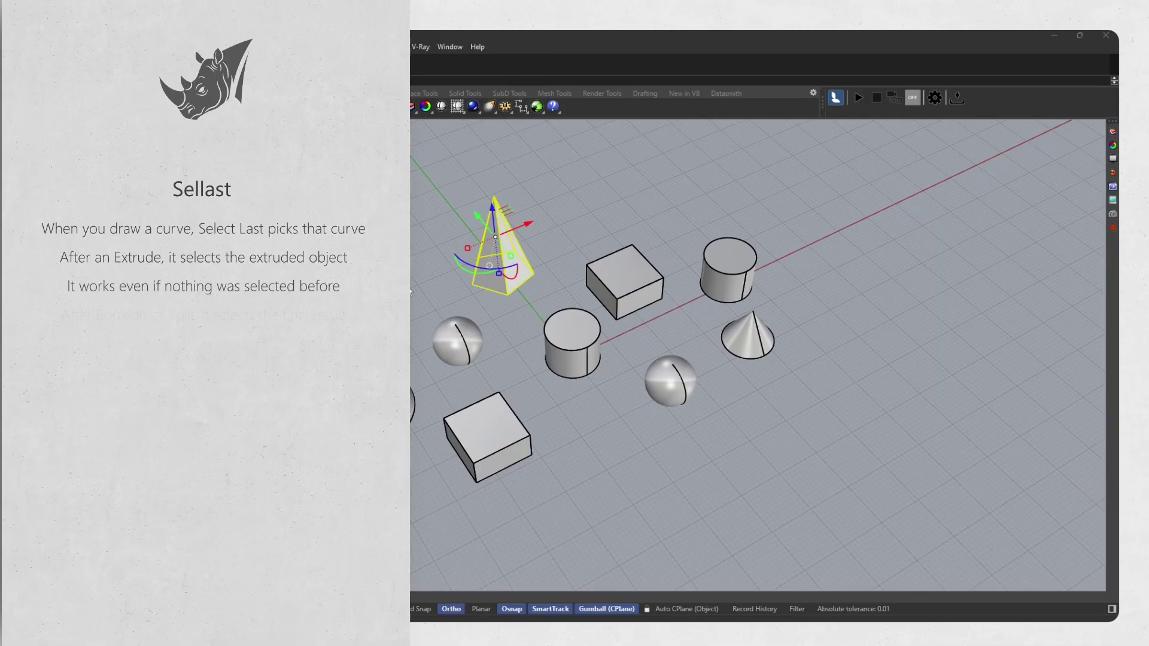
{"action": "key", "text": "Escape"}
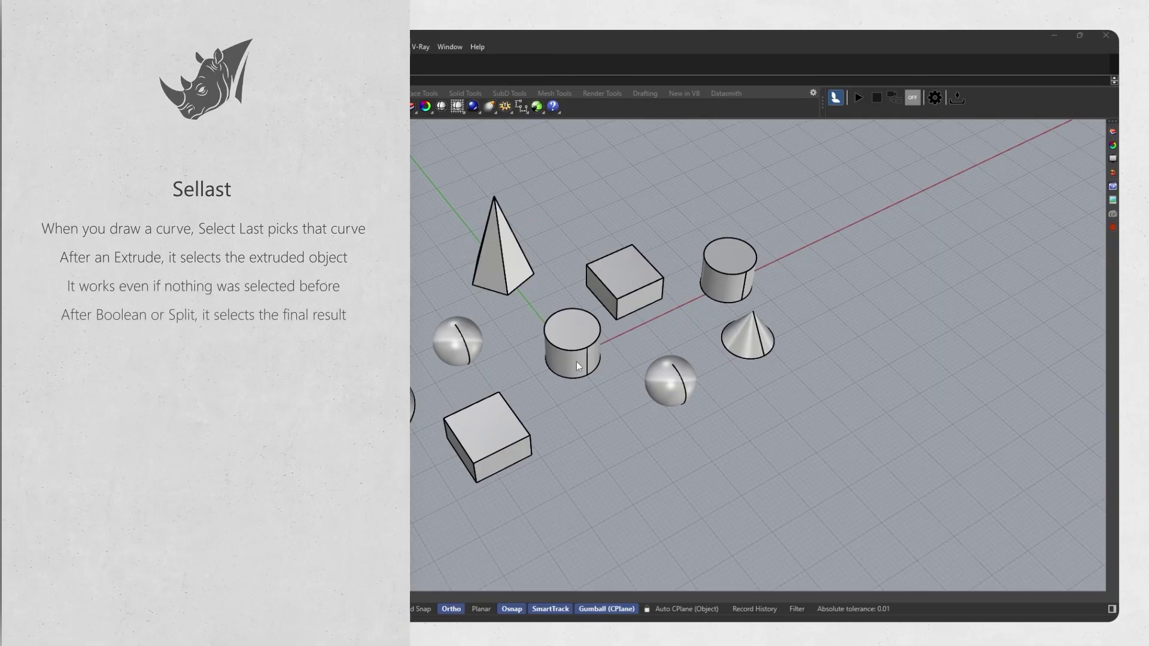
{"action": "right_click_drag", "start_coordinate": [552, 383], "coordinate": [585, 377]}
{"action": "right_click_drag", "start_coordinate": [508, 339], "coordinate": [490, 349]}
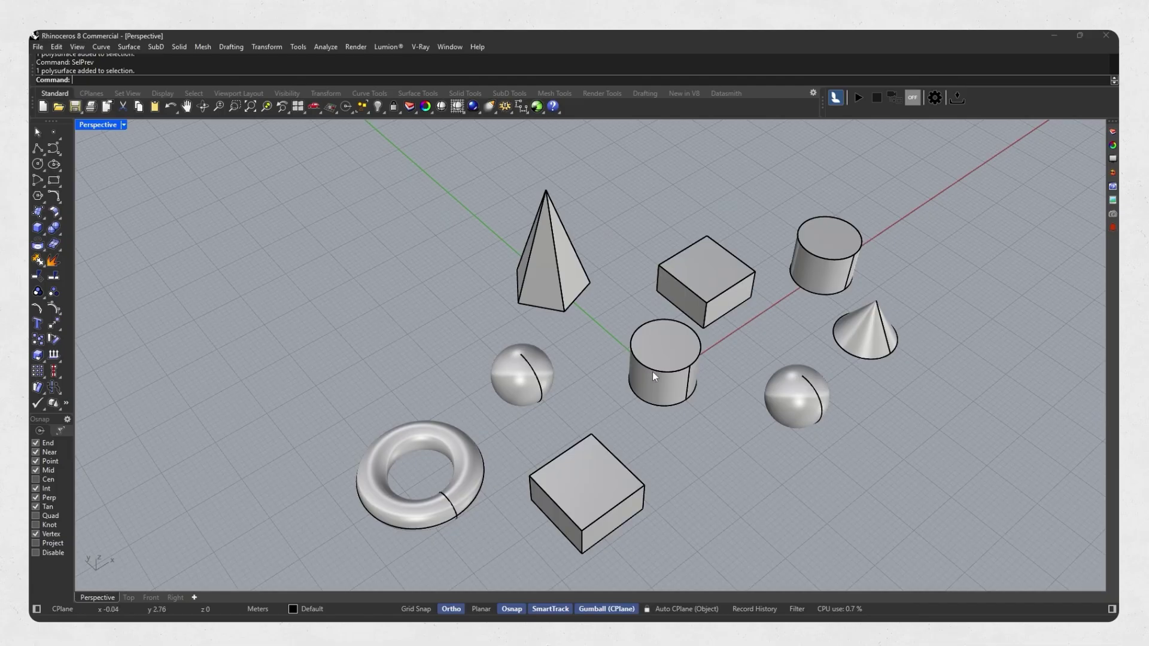
Select the front cylinder, torus and back cylinder, start Join, then restore them with SelPrev
{"action": "left_click", "coordinate": [653, 372]}
{"action": "left_click", "coordinate": [445, 499], "text": "shift"}
{"action": "left_click", "coordinate": [813, 262], "text": "shift"}
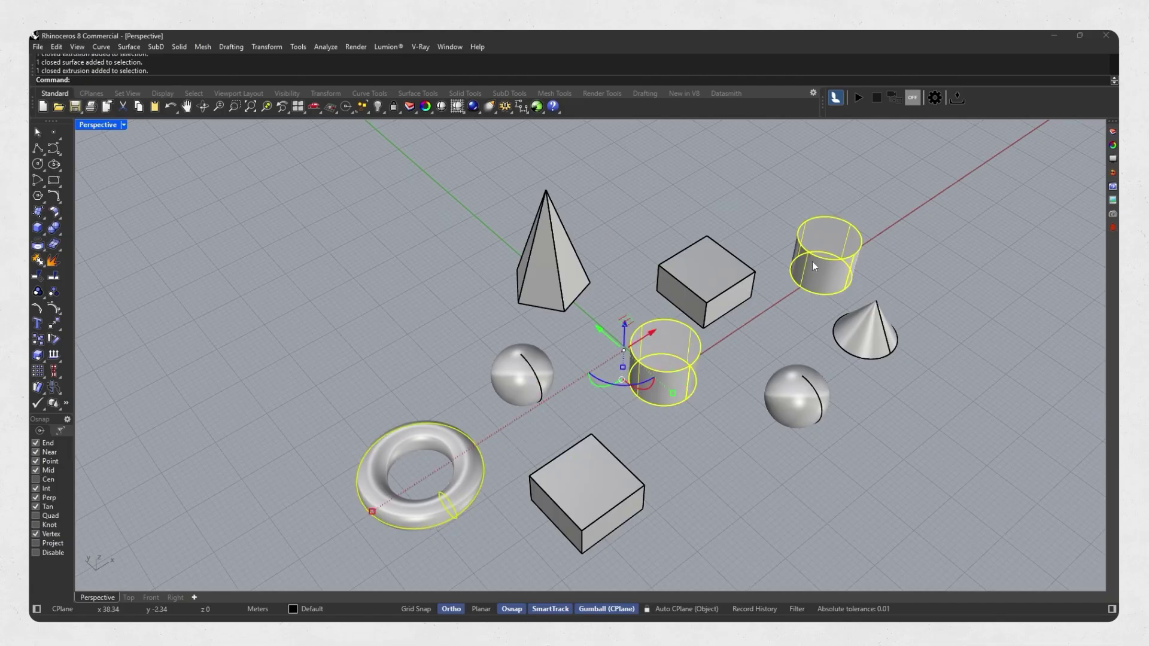
{"action": "left_click", "coordinate": [38, 259]}
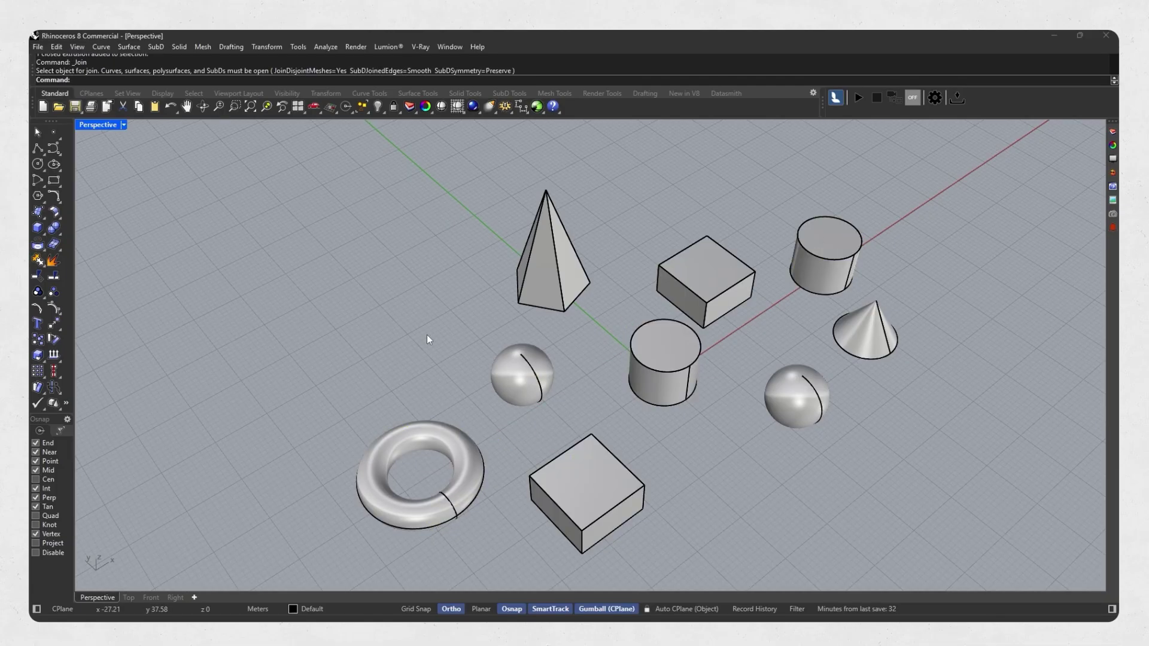
{"action": "type", "text": "SelPrev"}
{"action": "key", "text": "Return"}
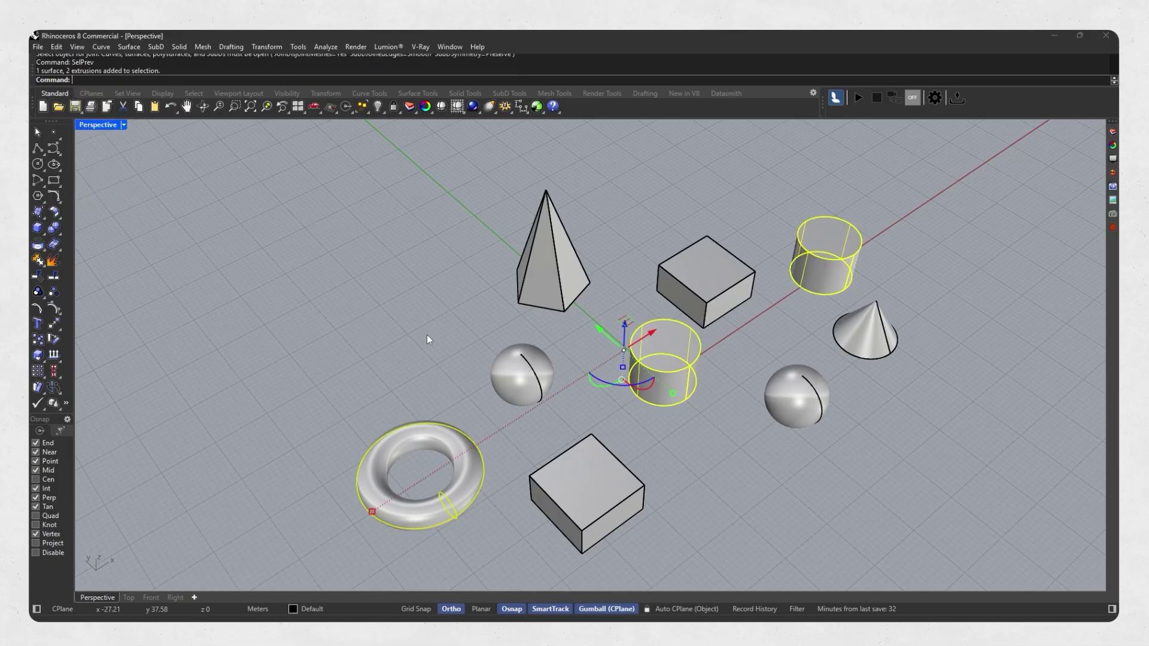
{"action": "scroll", "coordinate": [512, 381], "scroll_direction": "down", "scroll_amount": 2}
{"action": "left_click", "coordinate": [525, 357]}
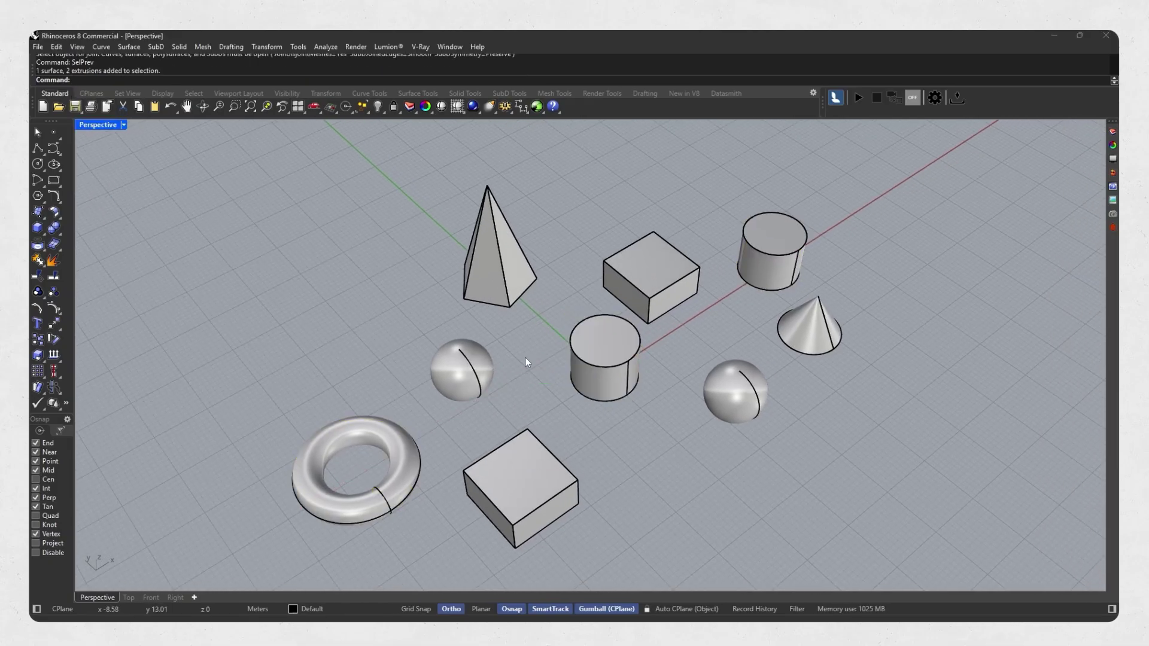
{"action": "scroll", "coordinate": [524, 370], "scroll_direction": "down", "scroll_amount": 2}
Draw a cone beside the torus with Solid > Cone
{"action": "right_click_drag", "start_coordinate": [525, 368], "coordinate": [513, 363]}
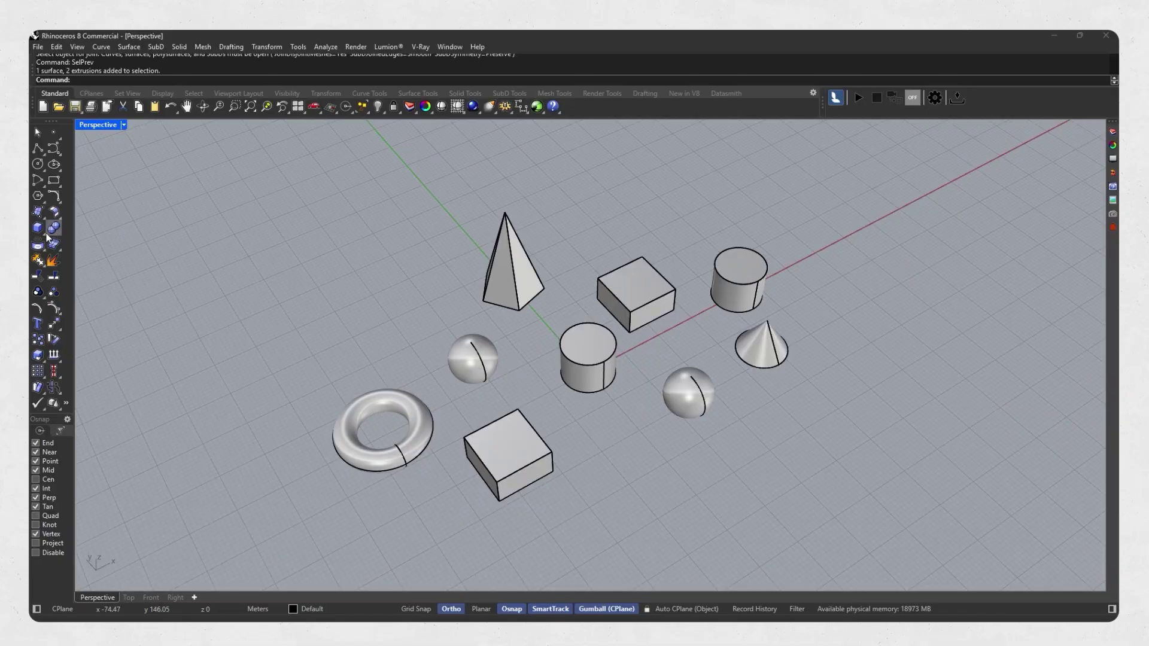
{"action": "left_click", "coordinate": [38, 228]}
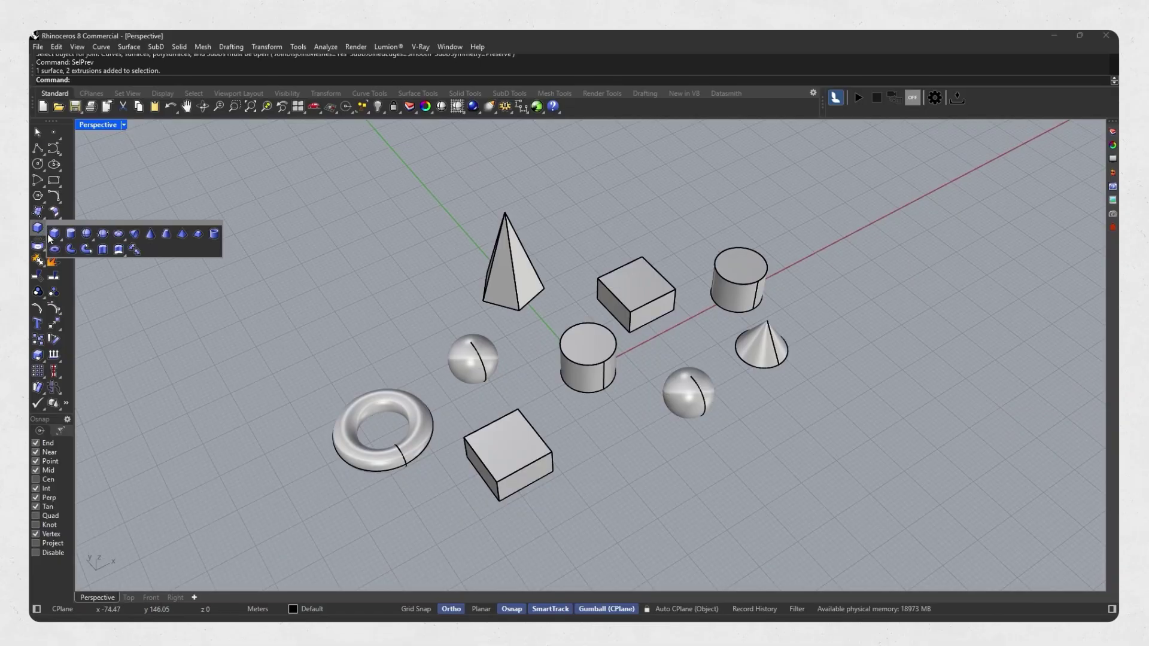
{"action": "left_click", "coordinate": [150, 234]}
{"action": "left_click", "coordinate": [370, 309]}
{"action": "left_click", "coordinate": [377, 337]}
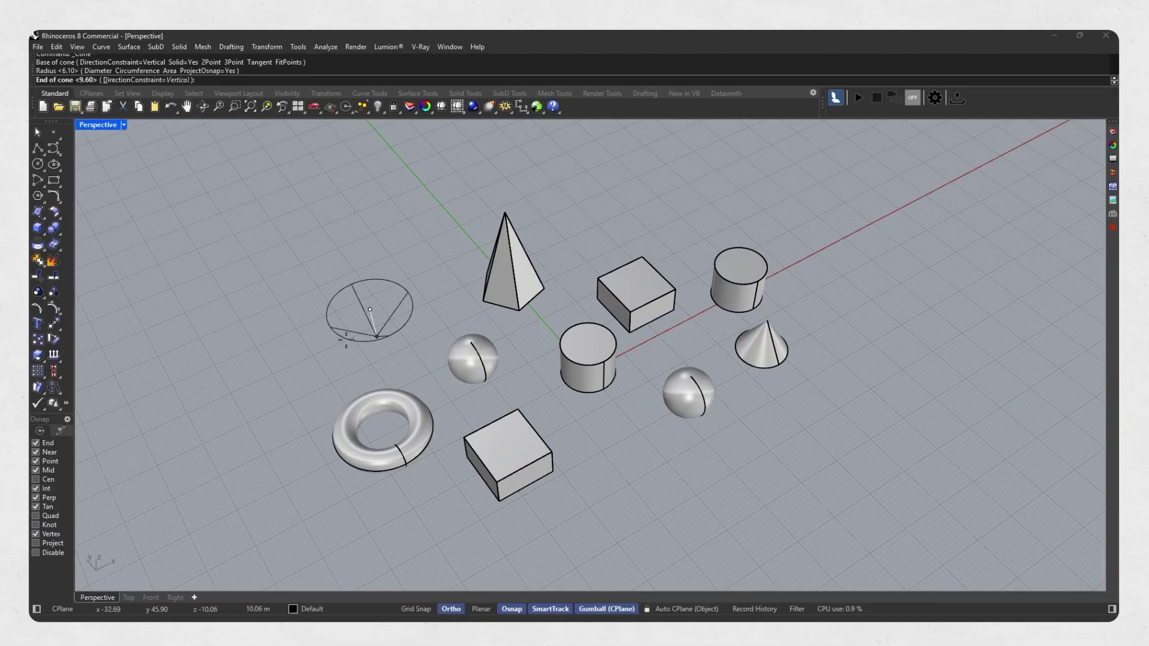
{"action": "left_click", "coordinate": [350, 239]}
{"action": "right_click_drag", "start_coordinate": [372, 296], "coordinate": [407, 330]}
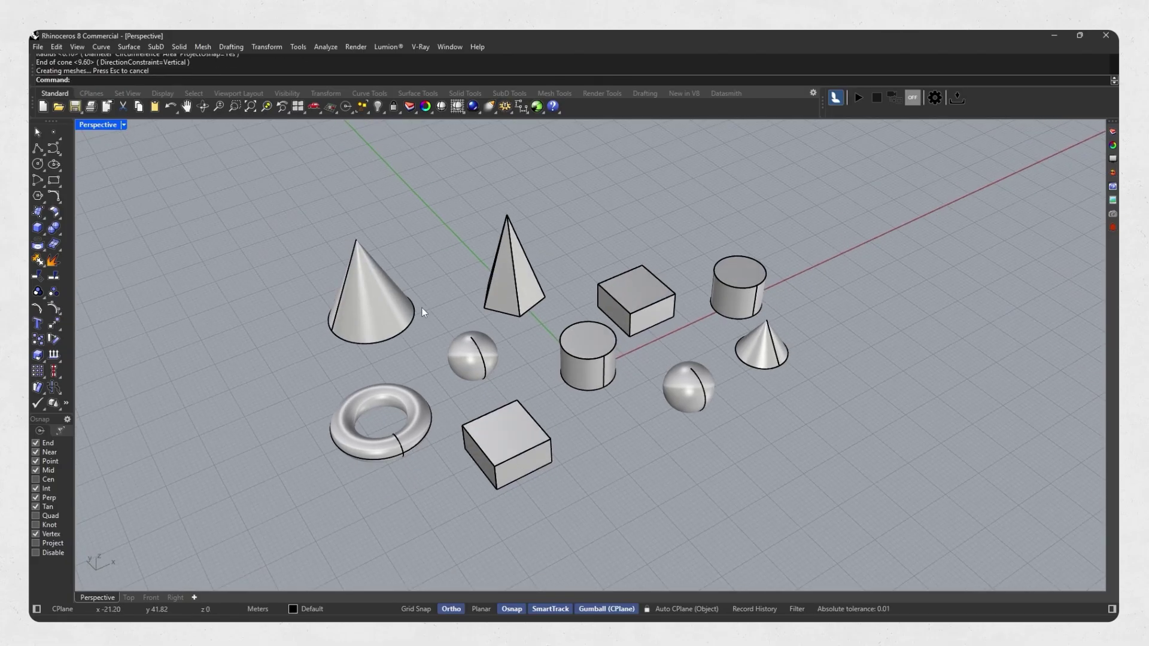
{"action": "right_click_drag", "start_coordinate": [422, 308], "coordinate": [440, 331]}
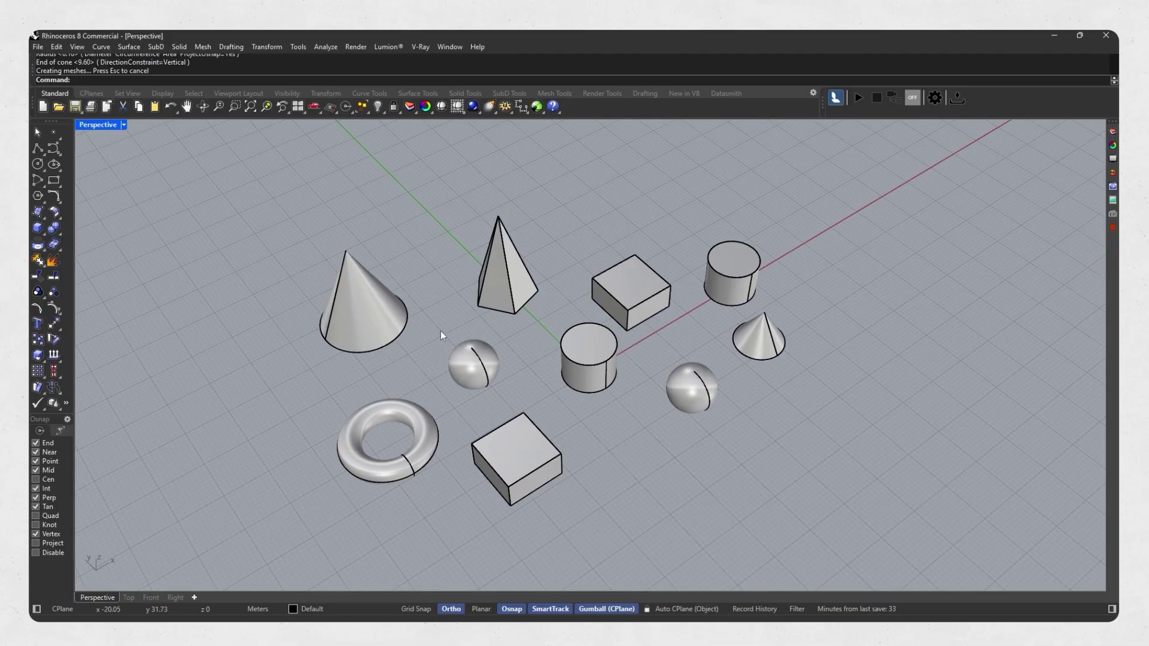
{"action": "type", "text": "Sell"}
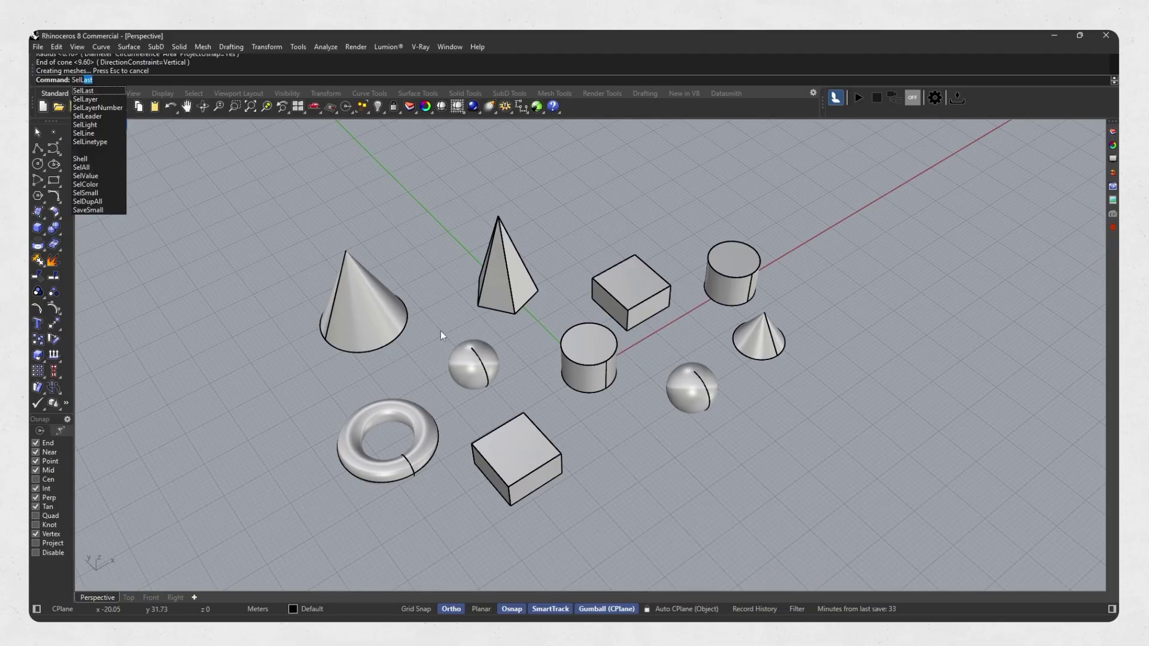
Select the new cone with SelLast, then delete the pyramid
{"action": "key", "text": "Return"}
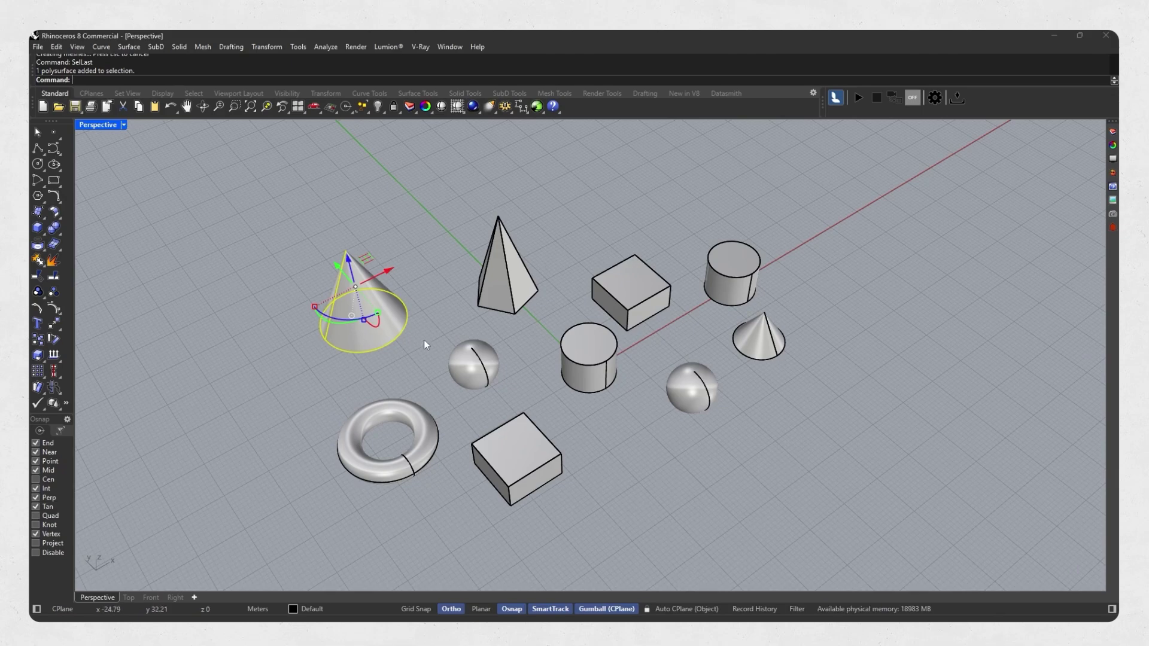
{"action": "mouse_move", "coordinate": [423, 340]}
{"action": "right_mouse_down"}
{"action": "mouse_move", "coordinate": [464, 353]}
{"action": "mouse_move", "coordinate": [458, 303]}
{"action": "right_mouse_up"}
{"action": "key", "text": "Escape"}
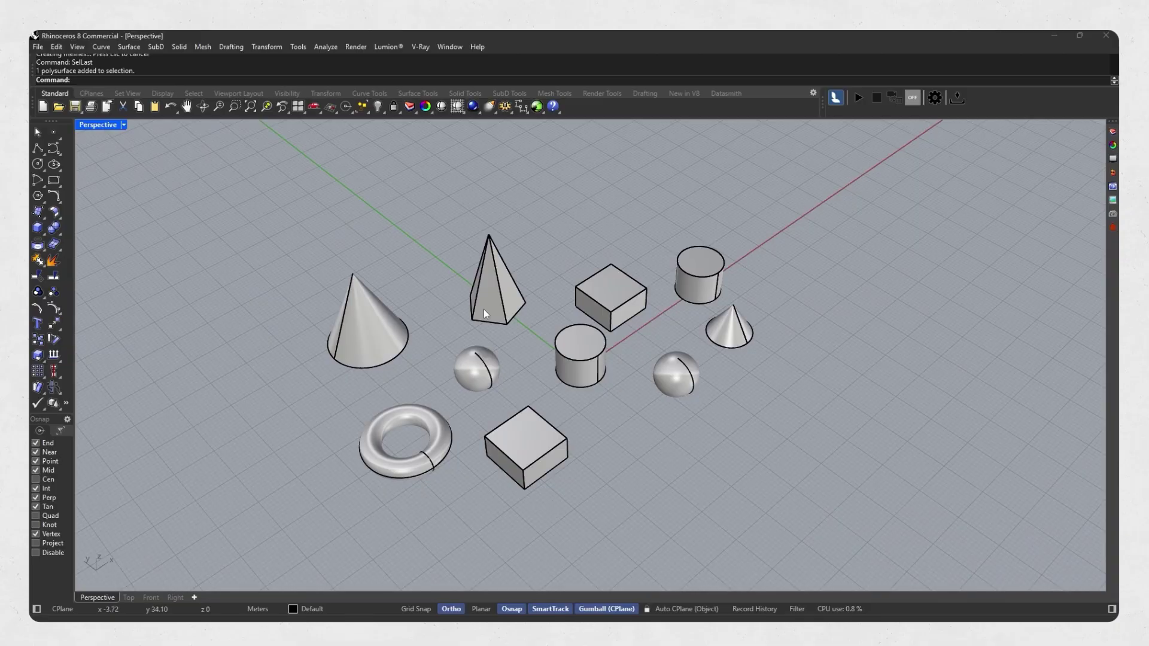
{"action": "left_click", "coordinate": [485, 310]}
{"action": "key", "text": "Delete"}
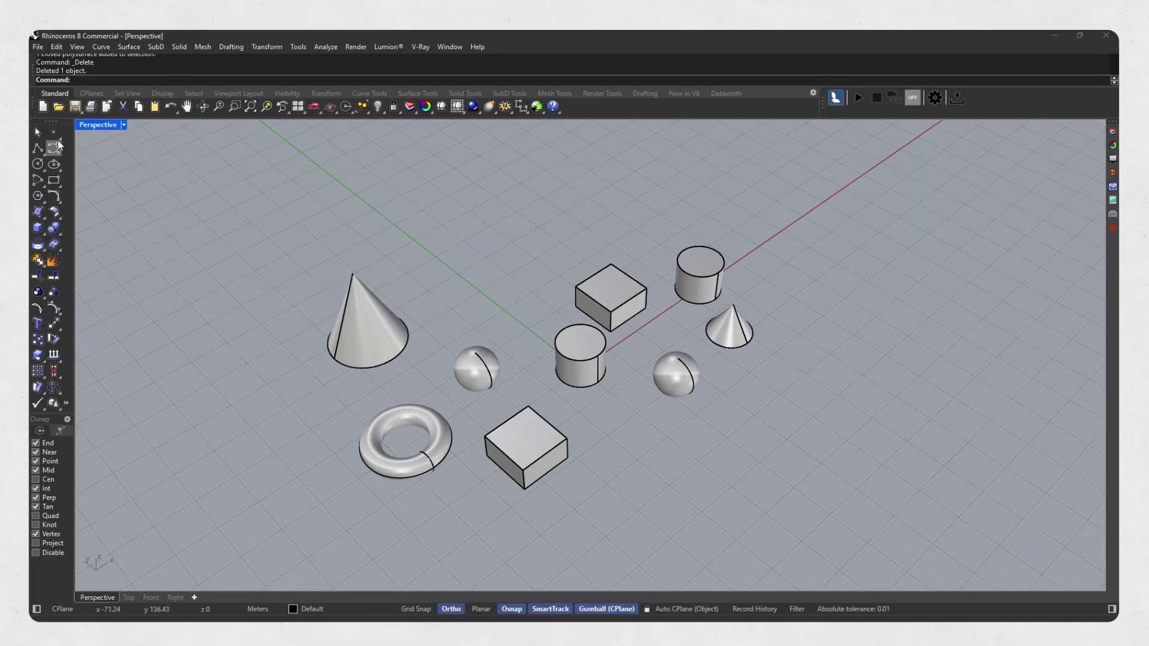
Place nine points above the scene, then select them with SelLast and delete them
{"action": "left_click", "coordinate": [58, 137]}
{"action": "left_click", "coordinate": [121, 144]}
{"action": "left_click", "coordinate": [456, 295]}
{"action": "left_click", "coordinate": [450, 259]}
{"action": "left_click", "coordinate": [489, 236]}
{"action": "left_click", "coordinate": [493, 287]}
{"action": "left_click", "coordinate": [533, 237]}
{"action": "left_click", "coordinate": [583, 209]}
{"action": "left_click", "coordinate": [628, 239]}
{"action": "left_click", "coordinate": [592, 261]}
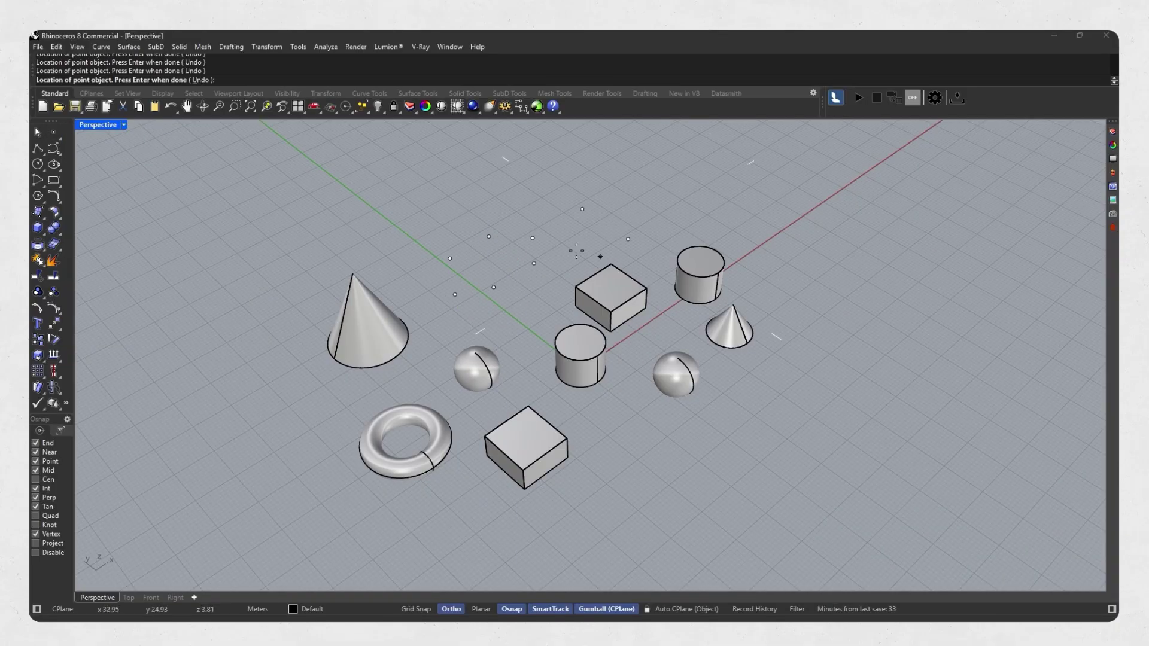
{"action": "key", "text": "Return"}
{"action": "type", "text": "SelLast"}
{"action": "key", "text": "Return"}
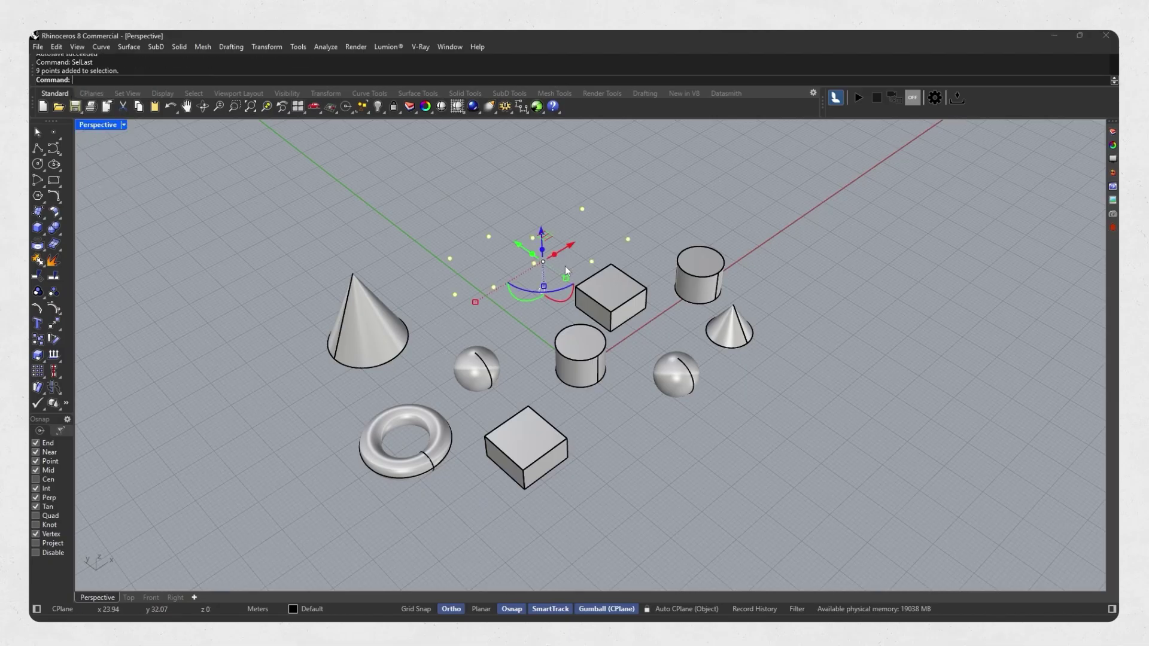
{"action": "key", "text": "Delete"}
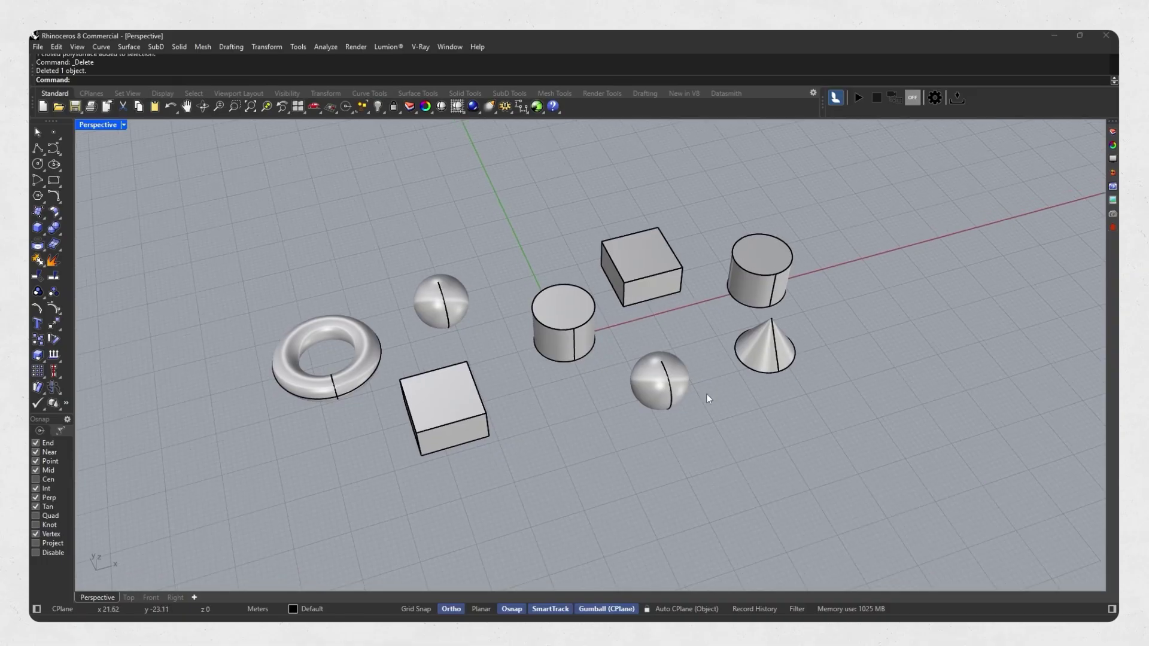
{"action": "scroll", "coordinate": [651, 389], "scroll_direction": "up", "scroll_amount": 1}
{"action": "scroll", "coordinate": [615, 404], "scroll_direction": "up", "scroll_amount": 2}
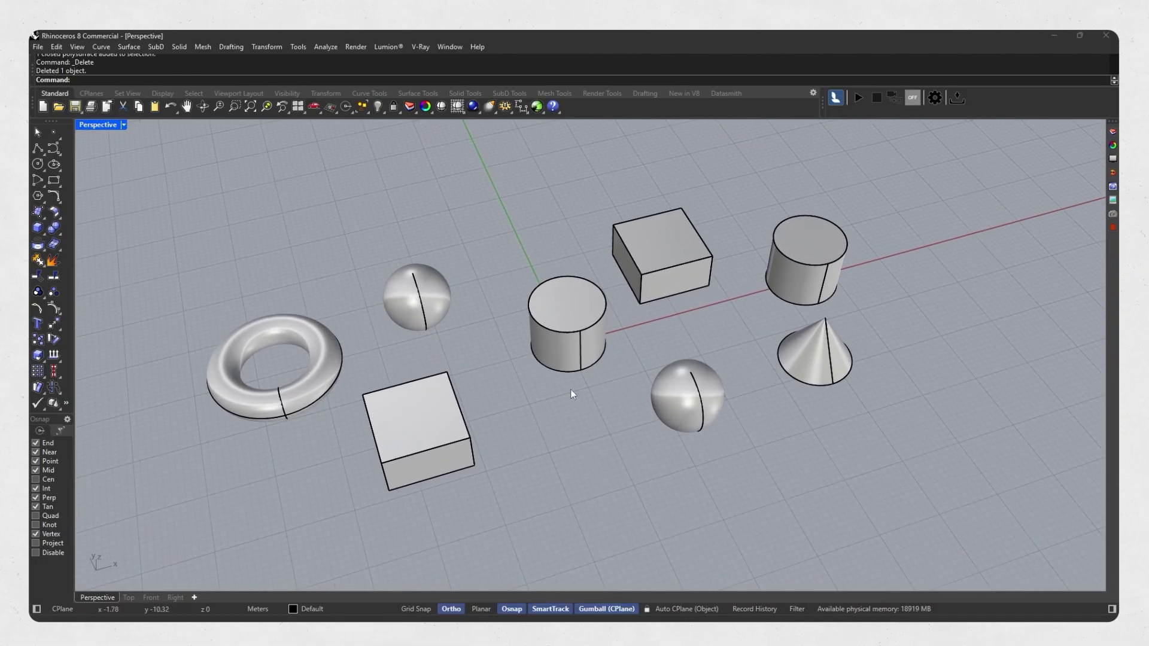
{"action": "left_click", "coordinate": [567, 340]}
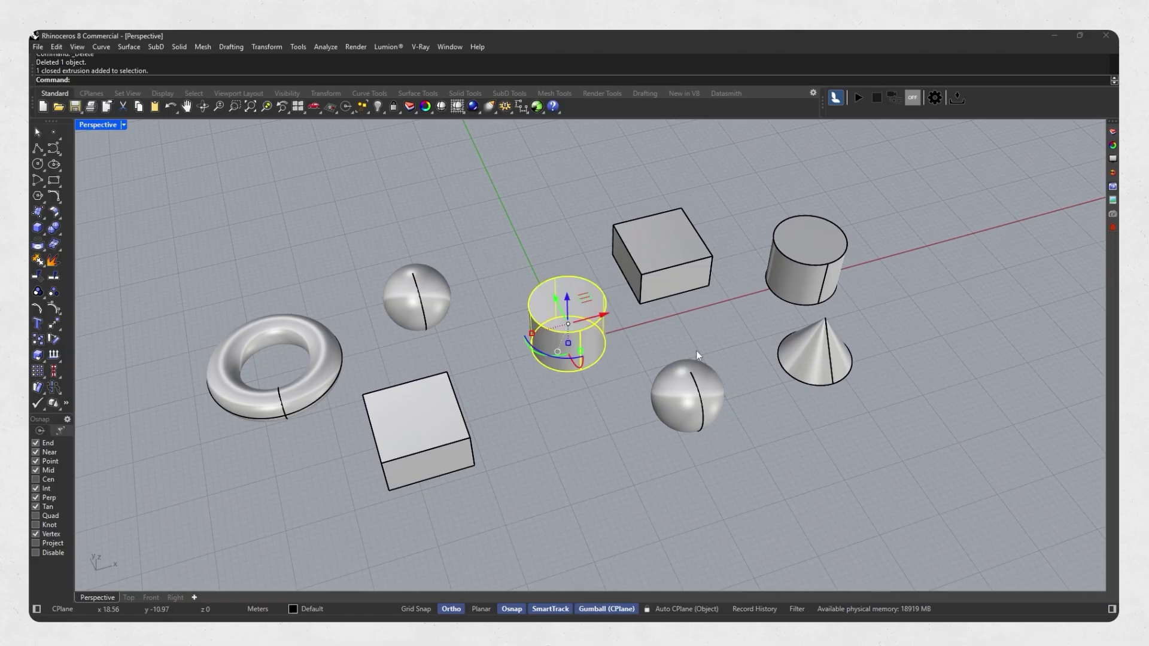
{"action": "left_click", "coordinate": [509, 265]}
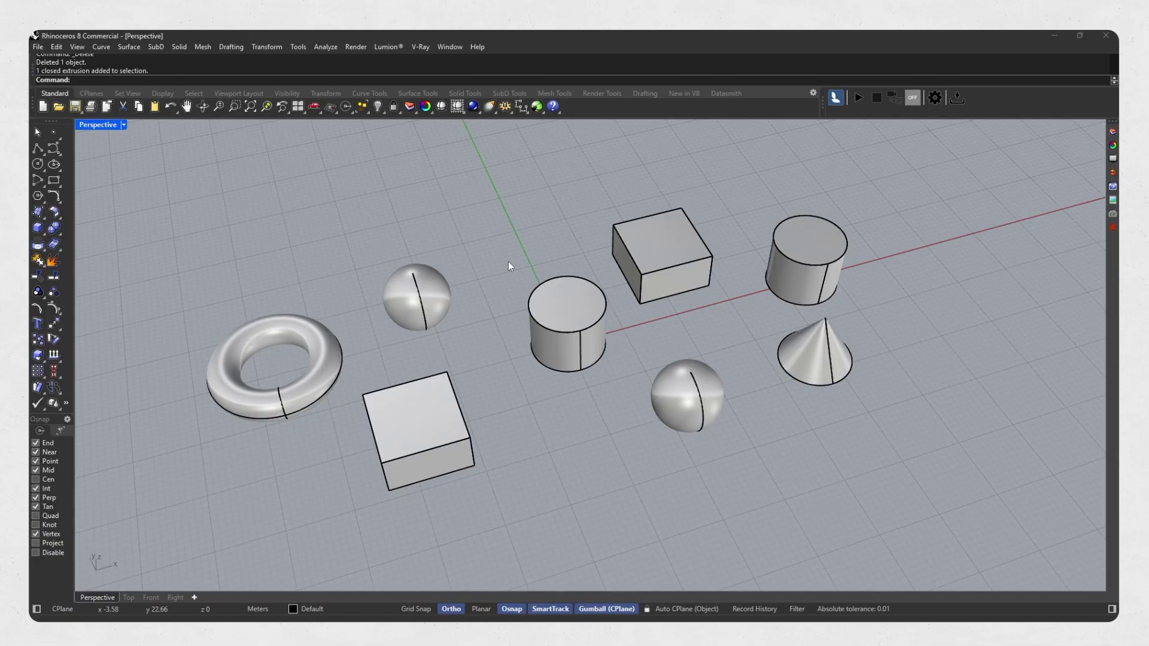
{"action": "right_click_drag", "start_coordinate": [567, 348], "coordinate": [568, 352]}
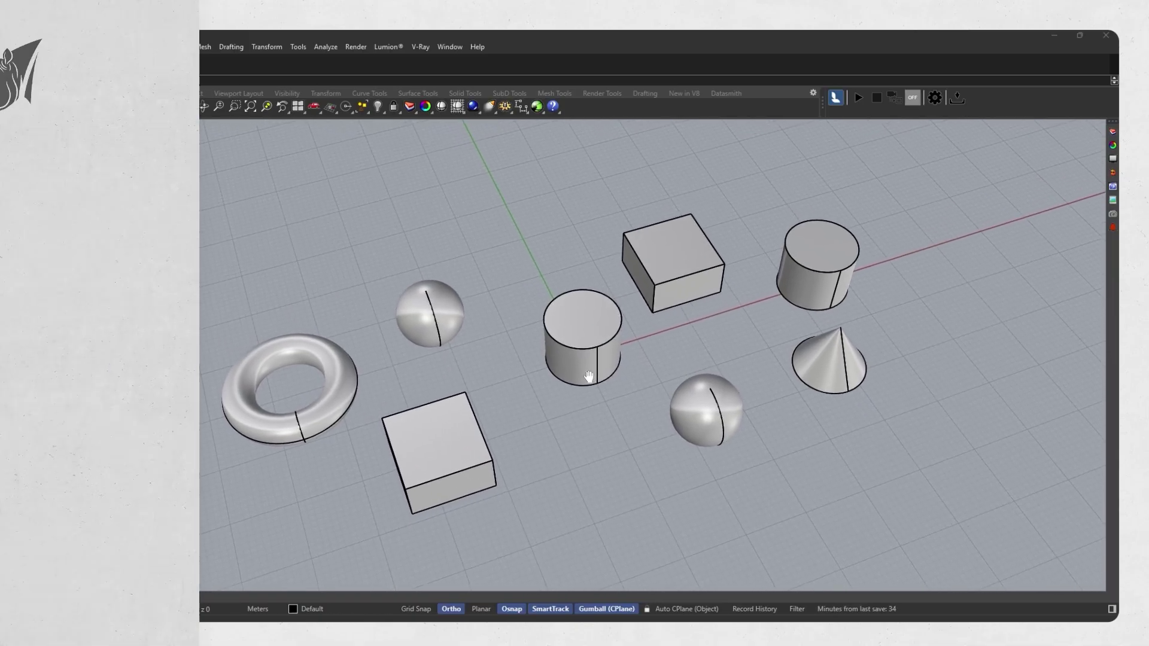
{"action": "right_click_drag", "start_coordinate": [569, 352], "coordinate": [579, 371]}
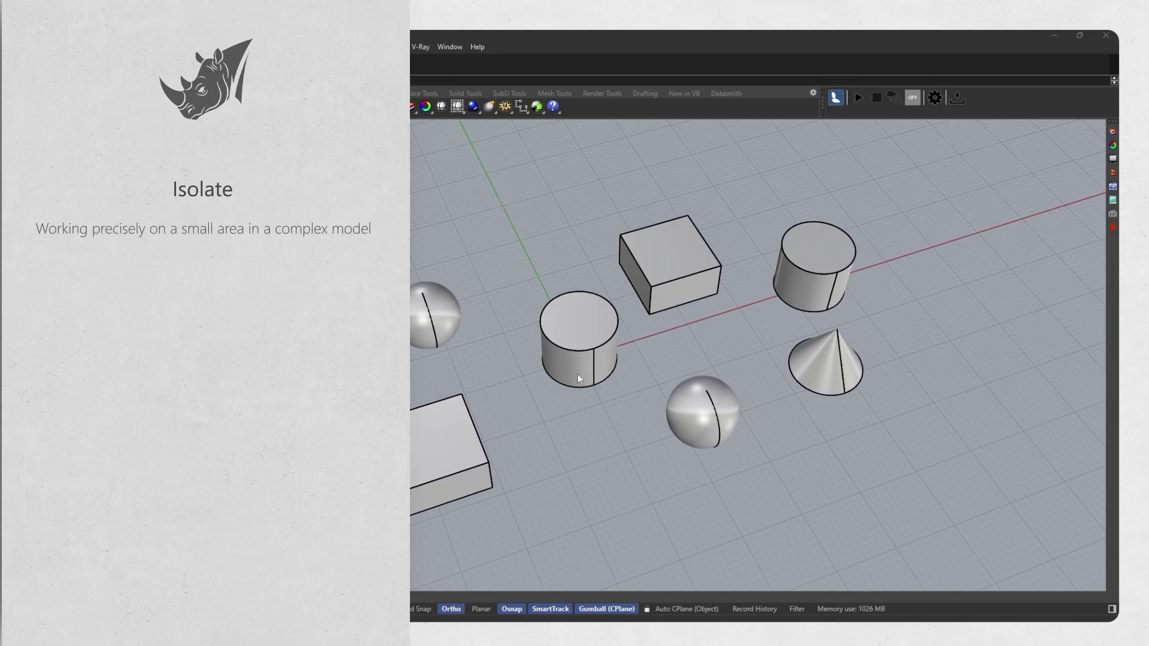
{"action": "right_click_drag", "start_coordinate": [578, 374], "coordinate": [498, 359]}
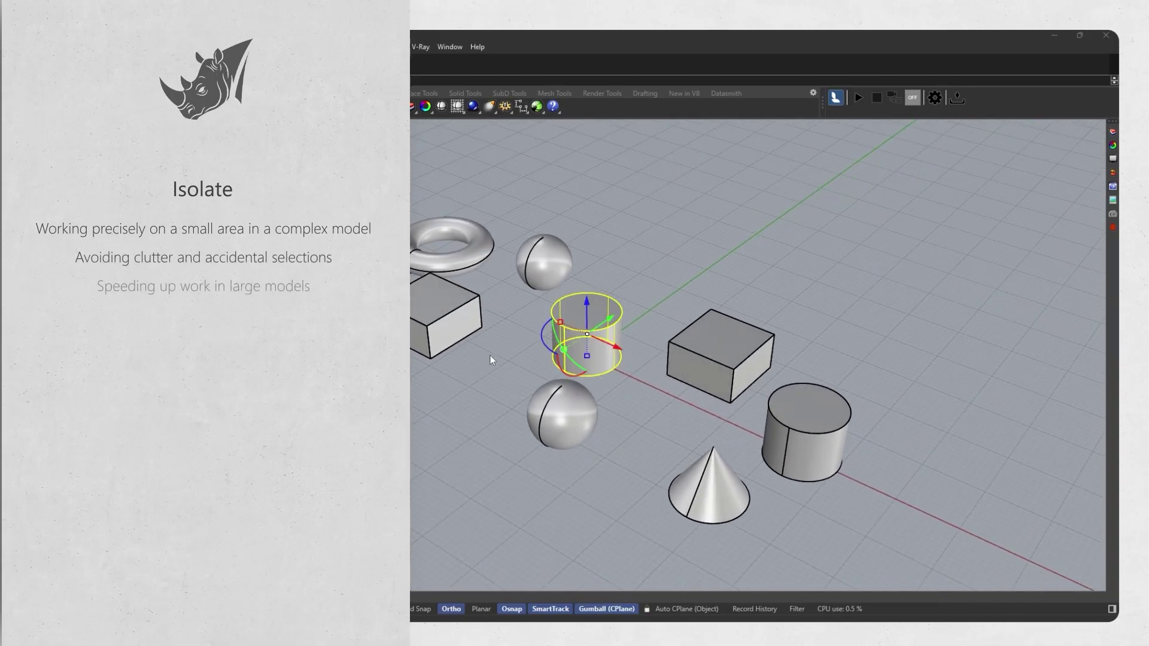
{"action": "right_click_drag", "start_coordinate": [516, 351], "coordinate": [668, 377]}
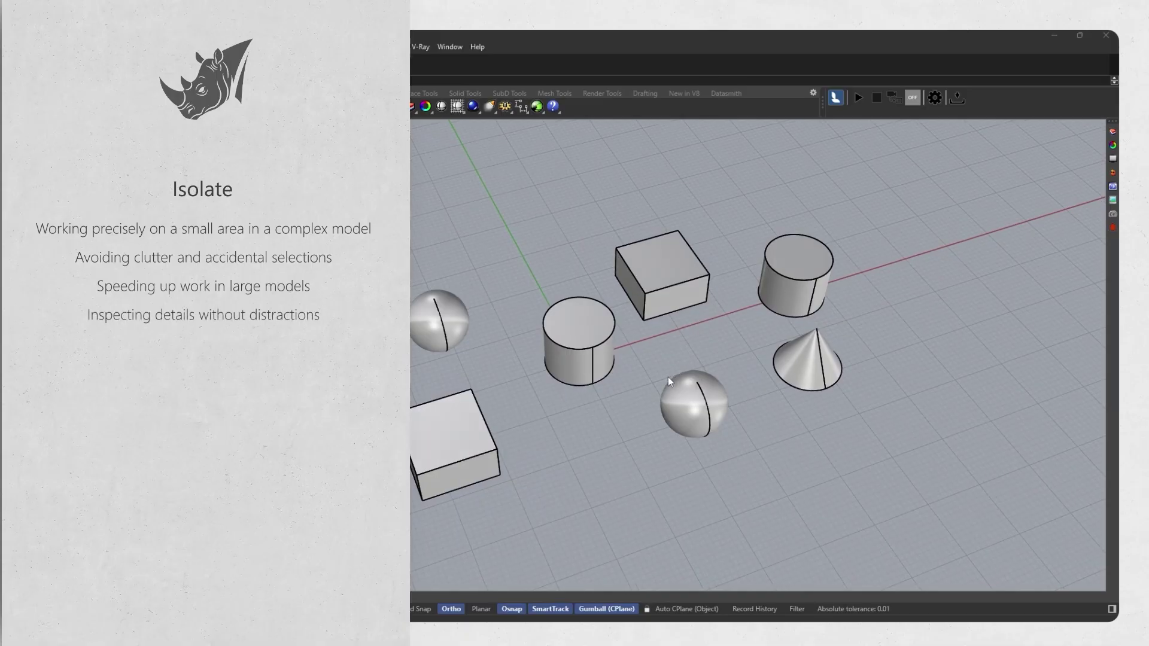
{"action": "right_click_drag", "start_coordinate": [668, 378], "coordinate": [614, 378]}
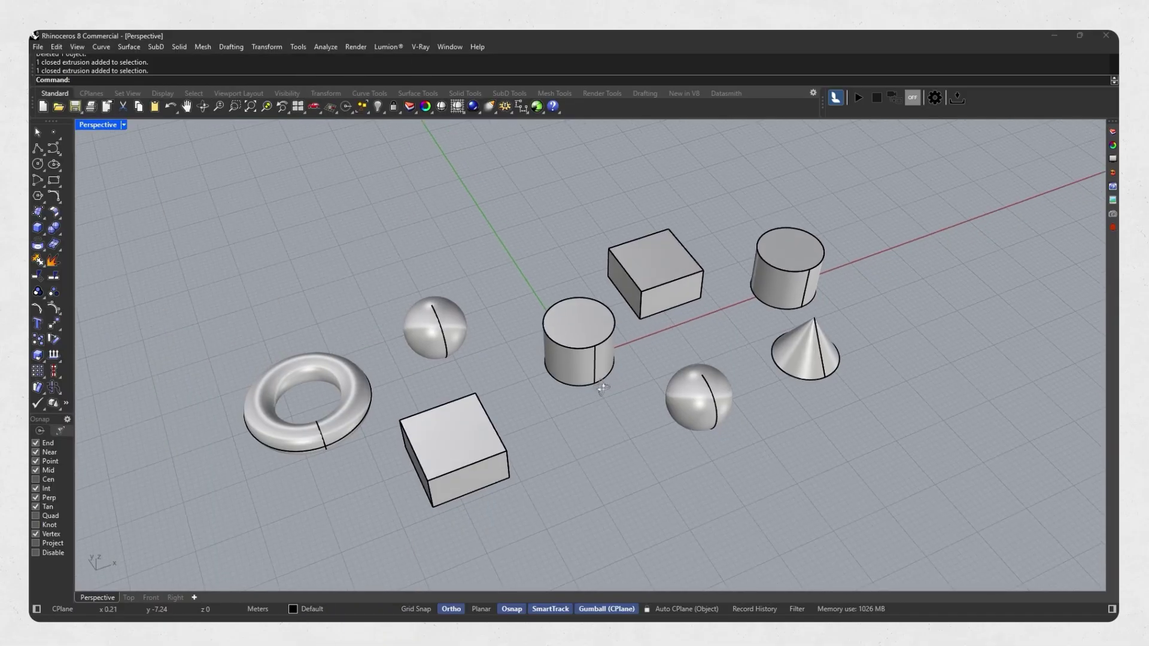
Isolate the front cylinder, then undo to bring back the full scene
{"action": "right_click_drag", "start_coordinate": [595, 386], "coordinate": [592, 393], "text": "ctrl"}
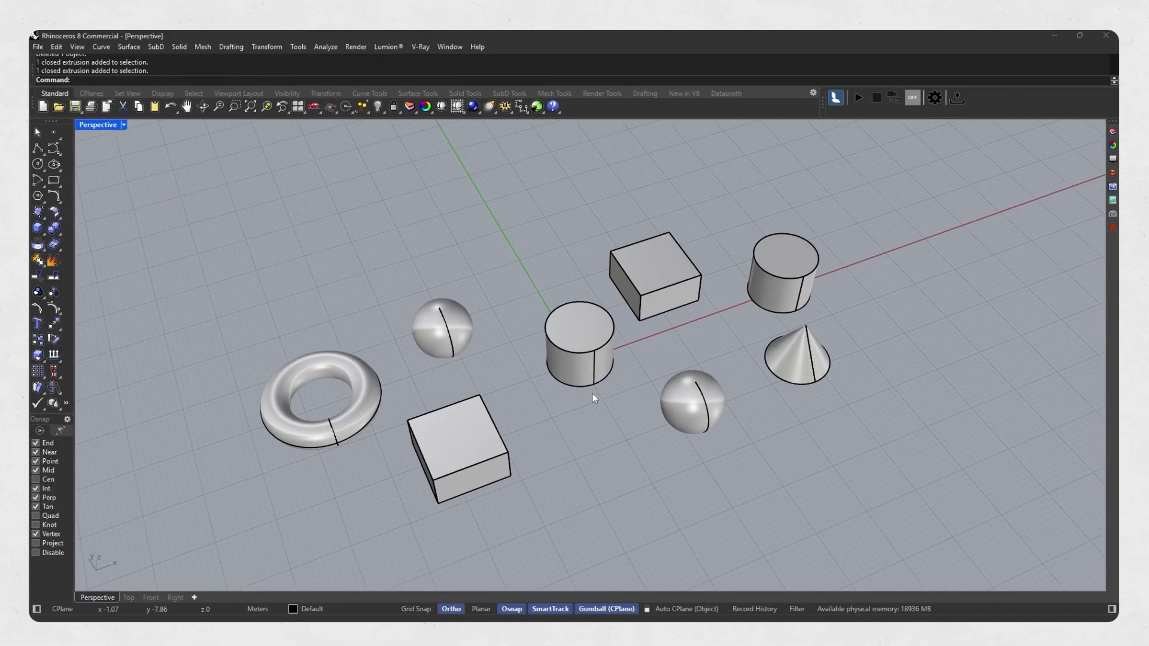
{"action": "right_click_drag", "start_coordinate": [593, 393], "coordinate": [602, 397], "text": "shift"}
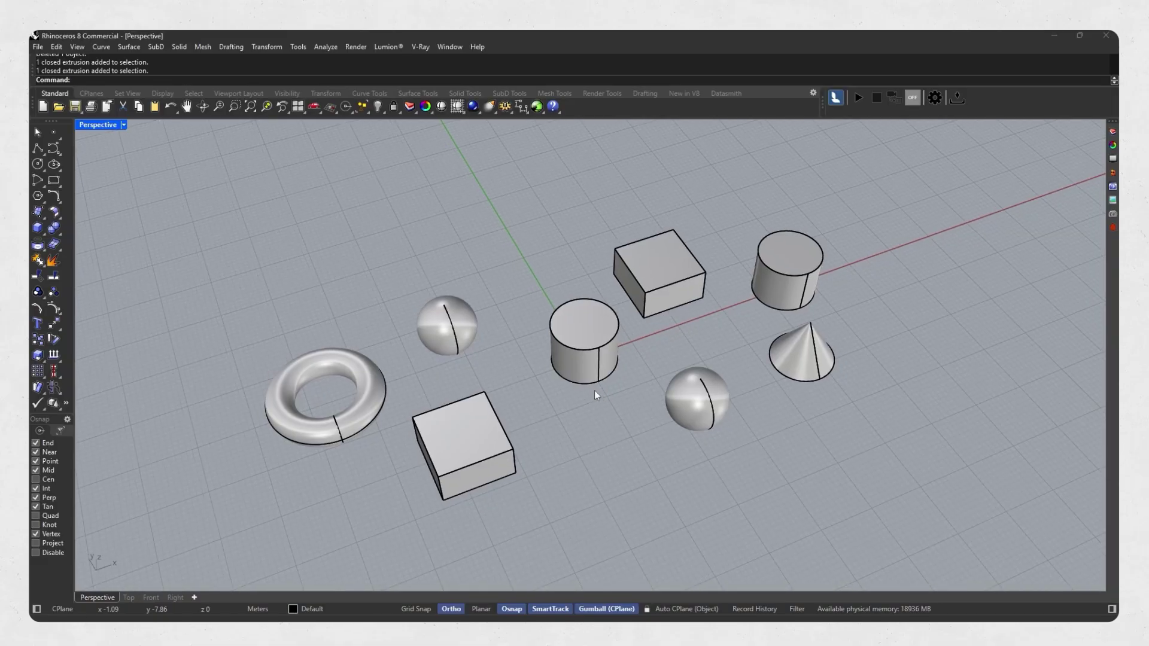
{"action": "left_click", "coordinate": [574, 379]}
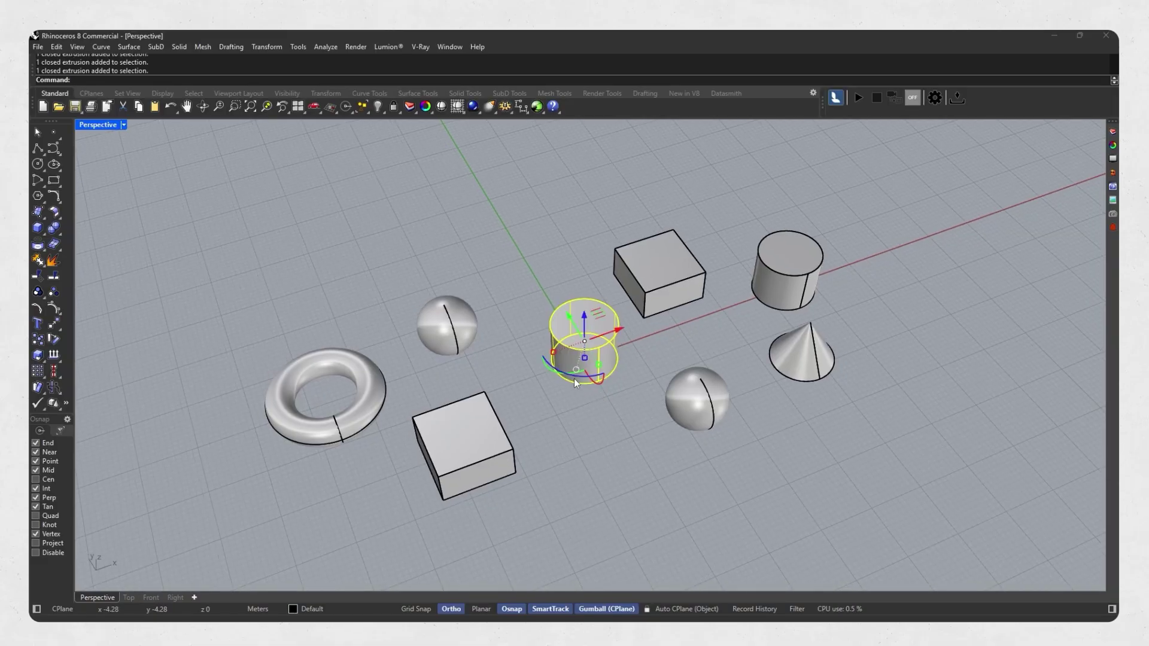
{"action": "type", "text": "iso"}
{"action": "key", "text": "Return"}
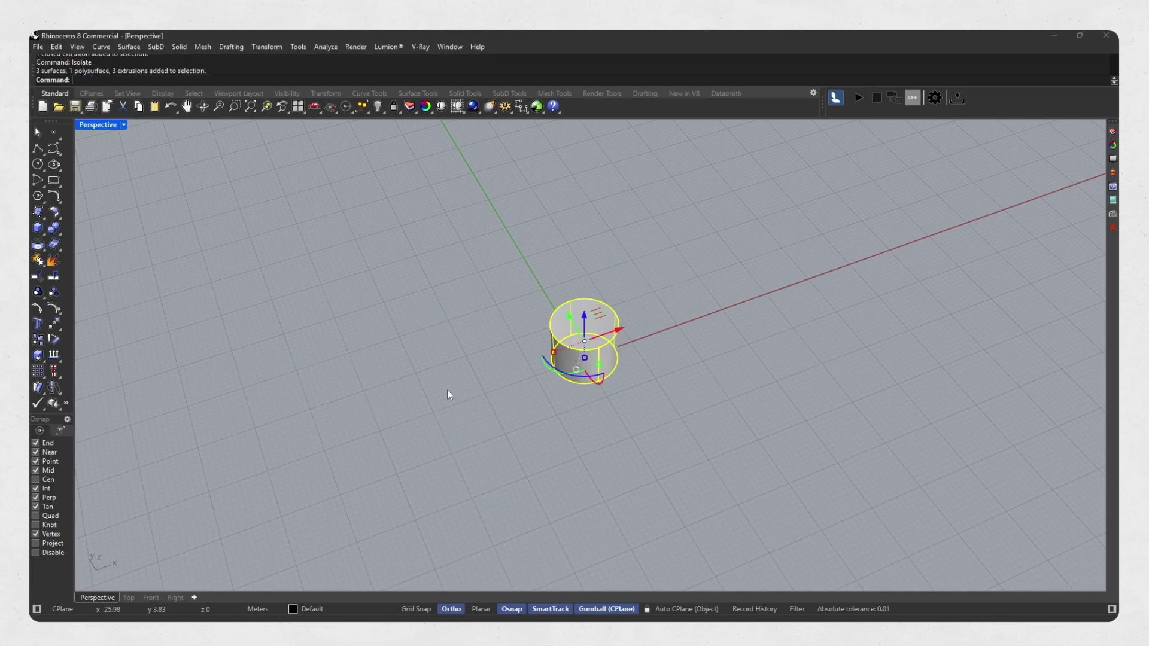
{"action": "key", "text": "ctrl+z"}
{"action": "key", "text": "Escape"}
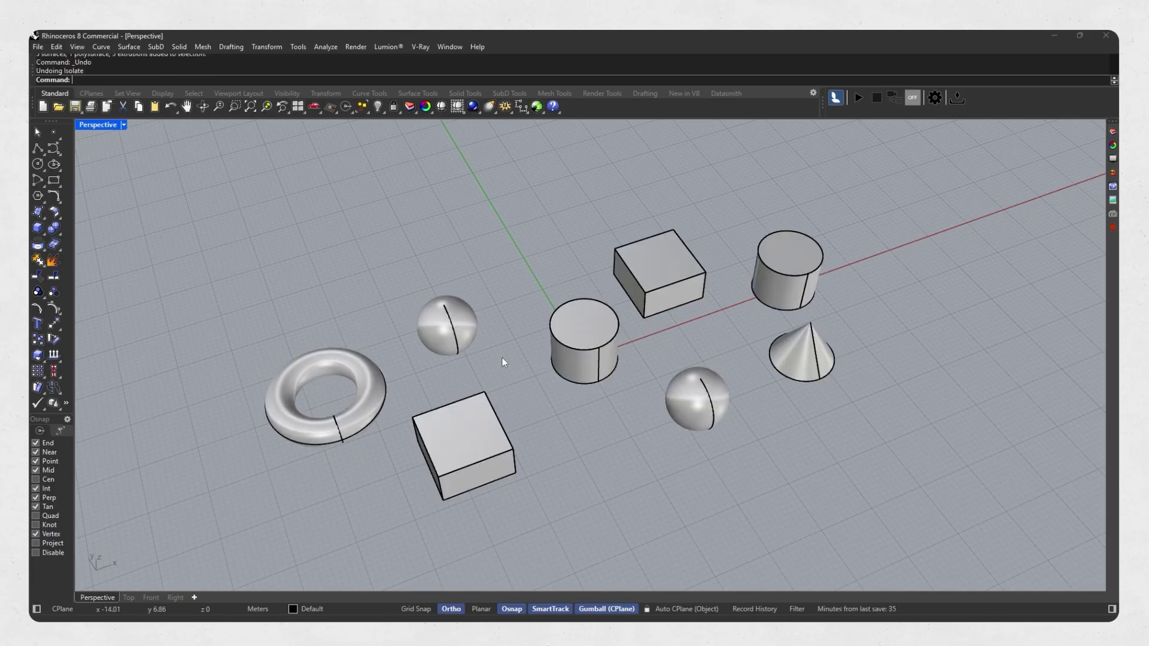
Reselect the front cylinder and isolate it from the Isolate autocomplete entry
{"action": "left_click", "coordinate": [567, 366]}
{"action": "type", "text": "is"}
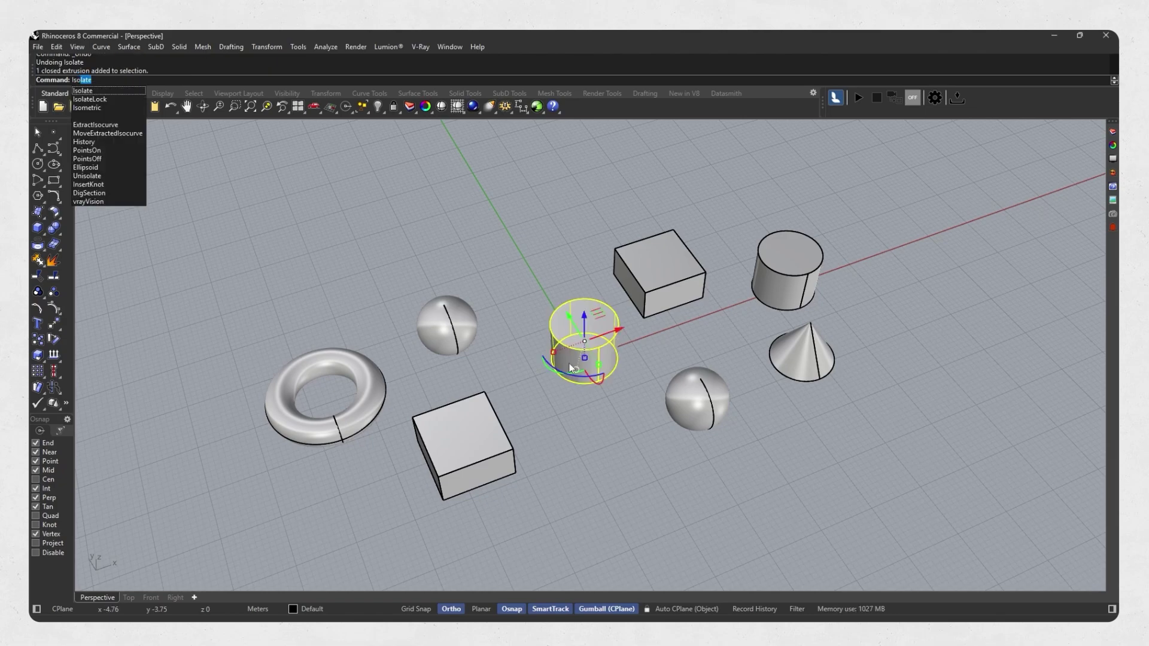
{"action": "key", "text": "Down"}
{"action": "key", "text": "Down"}
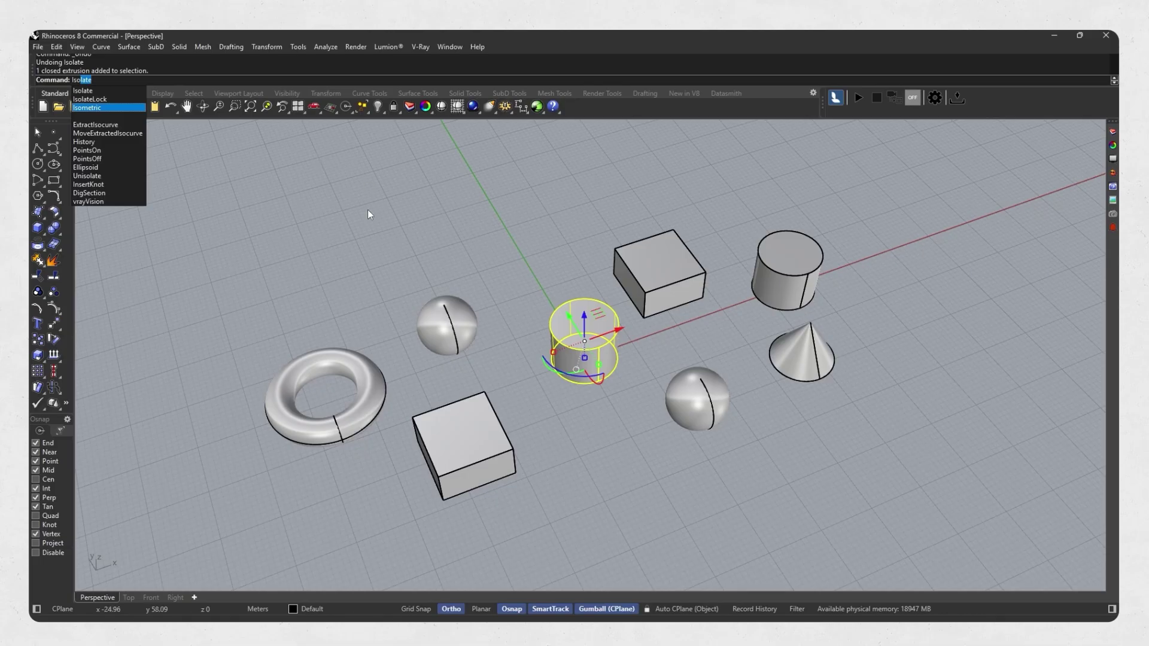
{"action": "key", "text": "Up"}
{"action": "key", "text": "Up"}
{"action": "key", "text": "Up"}
{"action": "key", "text": "Up"}
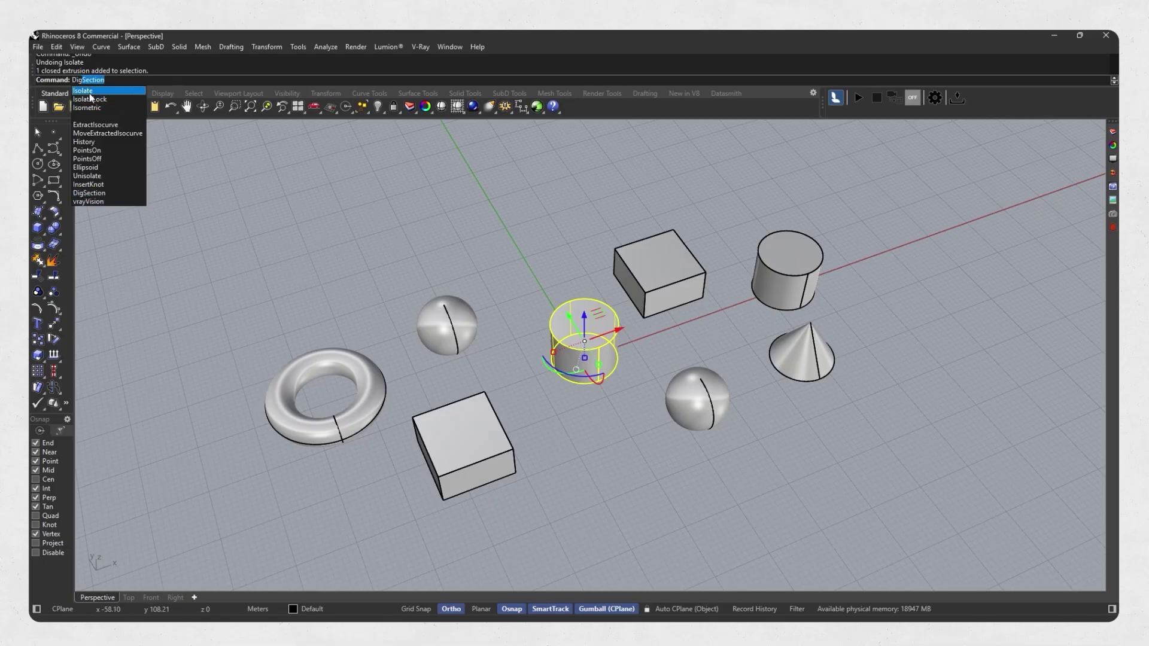
{"action": "left_click", "coordinate": [89, 93]}
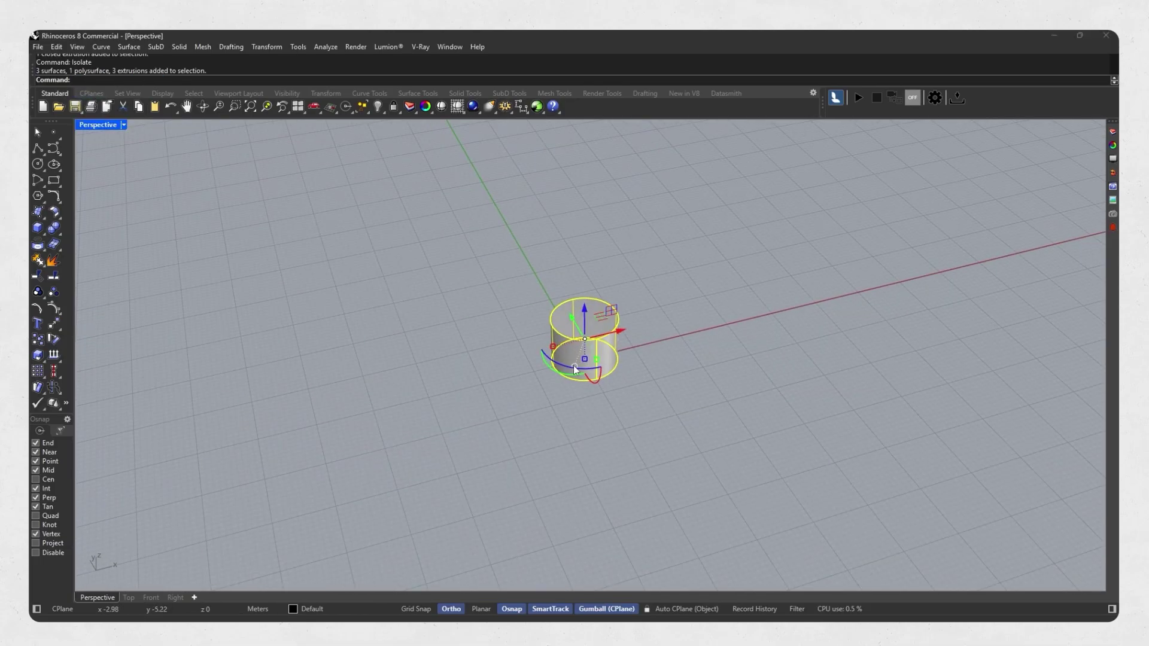
Deselect the cylinder, orbit around it, and run Show to reveal the seven hidden objects
{"action": "left_click", "coordinate": [681, 354]}
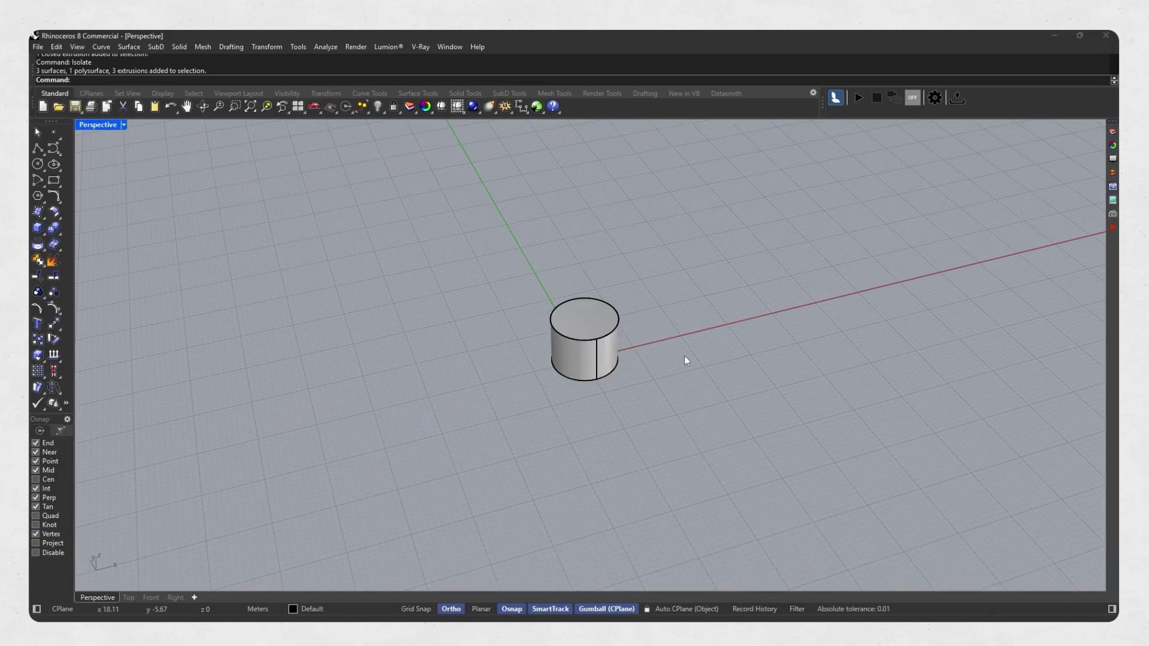
{"action": "scroll", "coordinate": [644, 360], "scroll_direction": "up", "scroll_amount": 3}
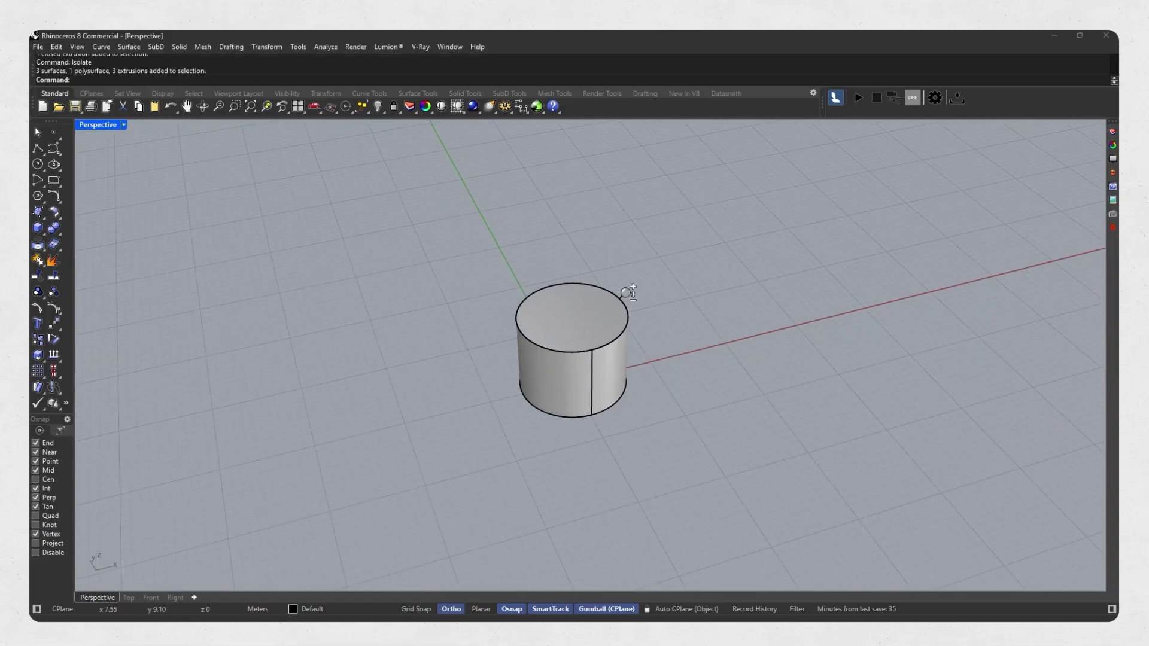
{"action": "right_click_drag", "start_coordinate": [628, 290], "coordinate": [568, 381]}
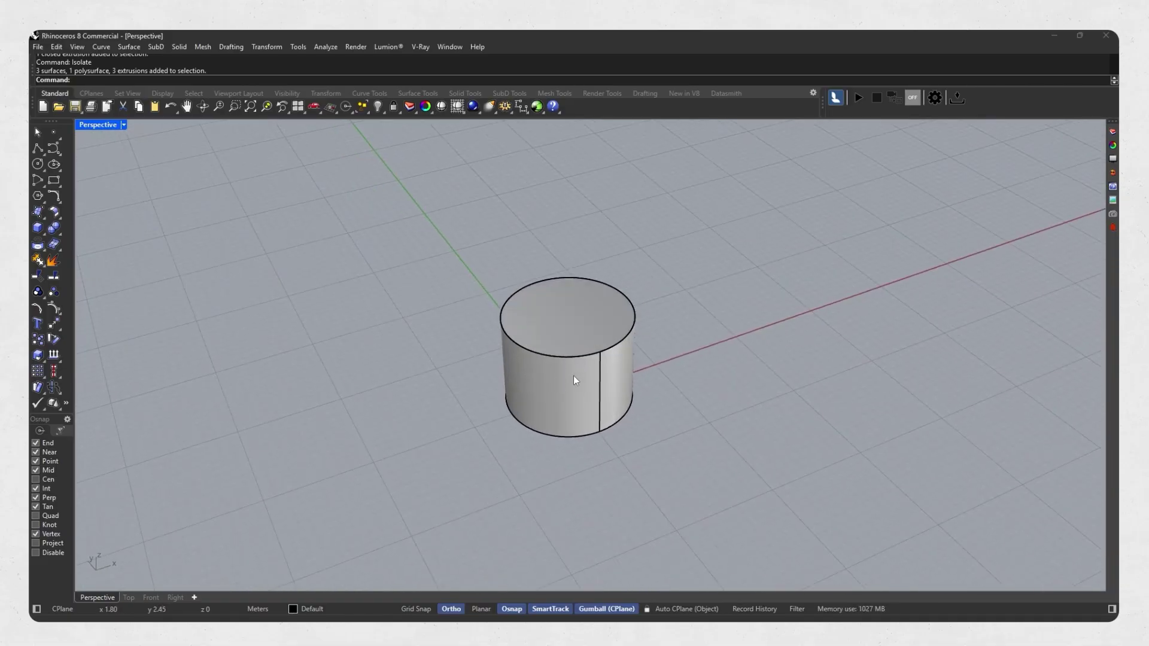
{"action": "type", "text": "Show"}
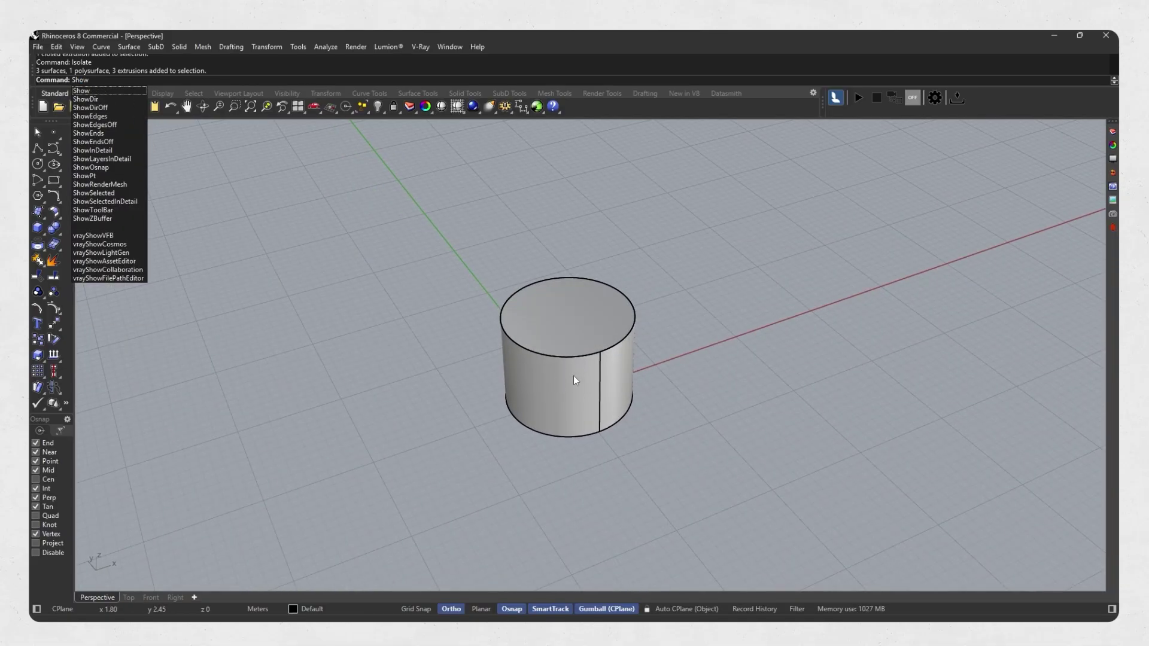
{"action": "key", "text": "Return"}
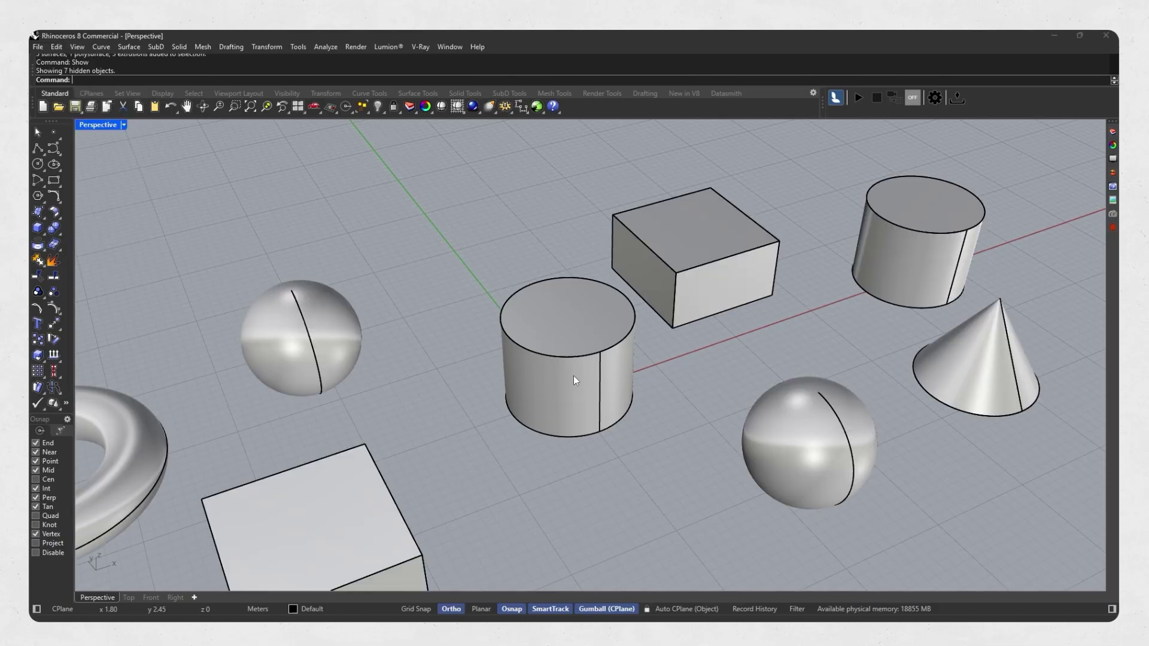
{"action": "scroll", "coordinate": [574, 376], "scroll_direction": "down", "scroll_amount": 5}
{"action": "mouse_move", "coordinate": [574, 376]}
{"action": "right_mouse_down"}
{"action": "mouse_move", "coordinate": [524, 413]}
{"action": "mouse_move", "coordinate": [524, 347]}
{"action": "mouse_move", "coordinate": [588, 427]}
{"action": "right_mouse_up"}
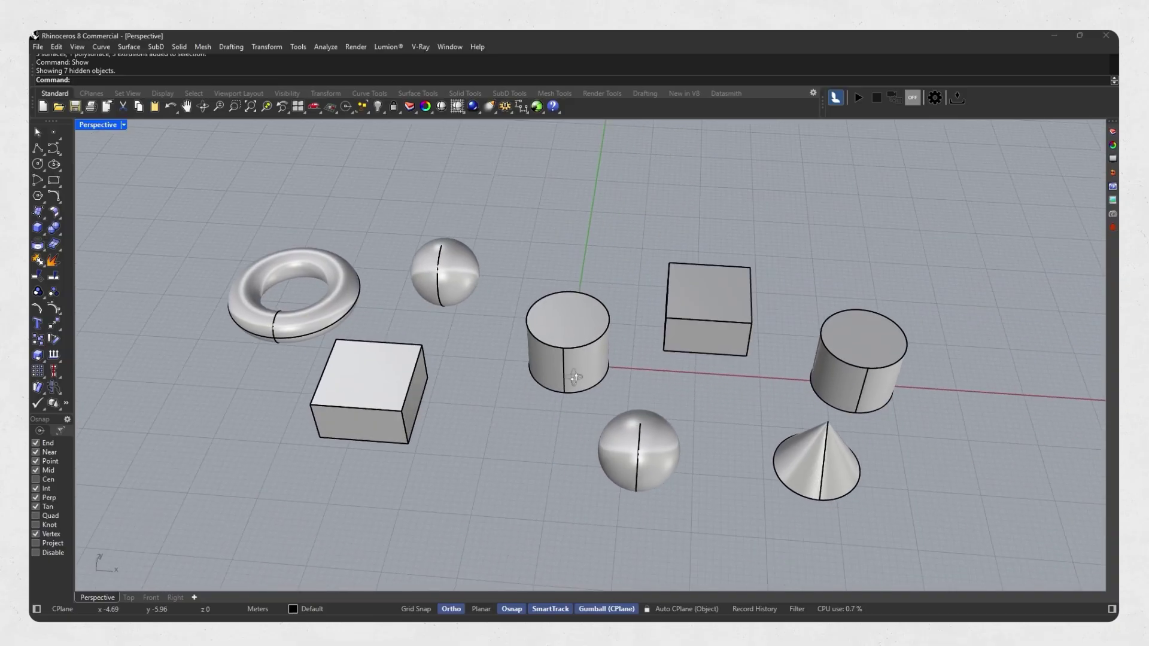
{"action": "type", "text": "Isolate"}
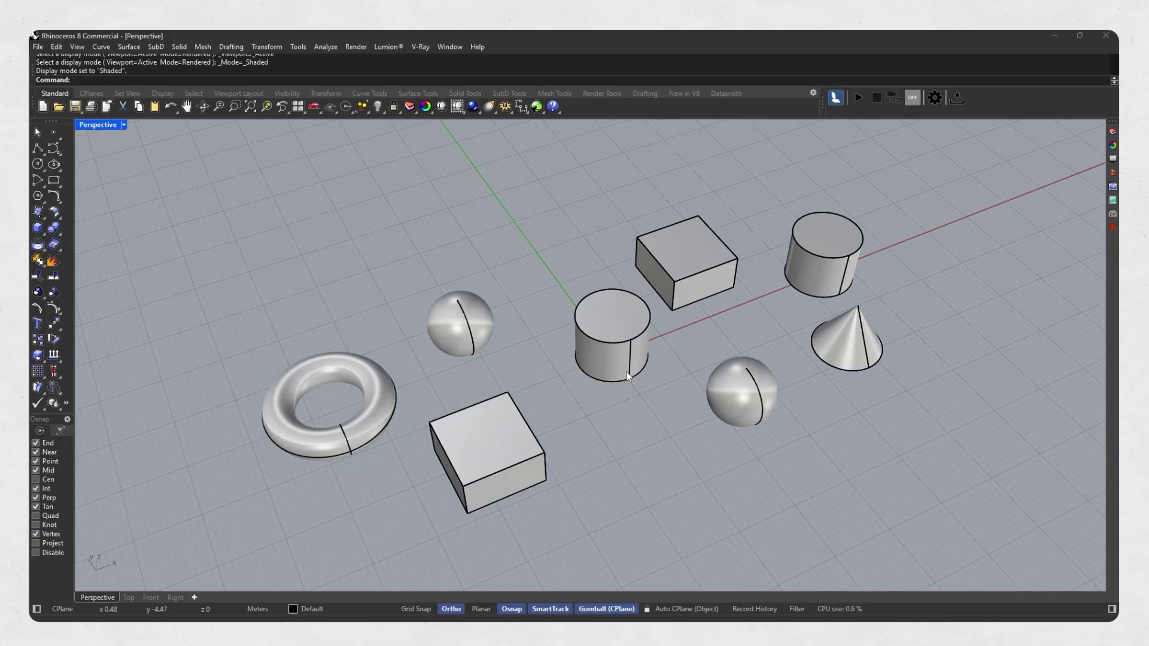
{"action": "mouse_move", "coordinate": [627, 376]}
{"action": "right_mouse_down"}
{"action": "mouse_move", "coordinate": [632, 426]}
{"action": "mouse_move", "coordinate": [616, 422]}
{"action": "right_mouse_up"}
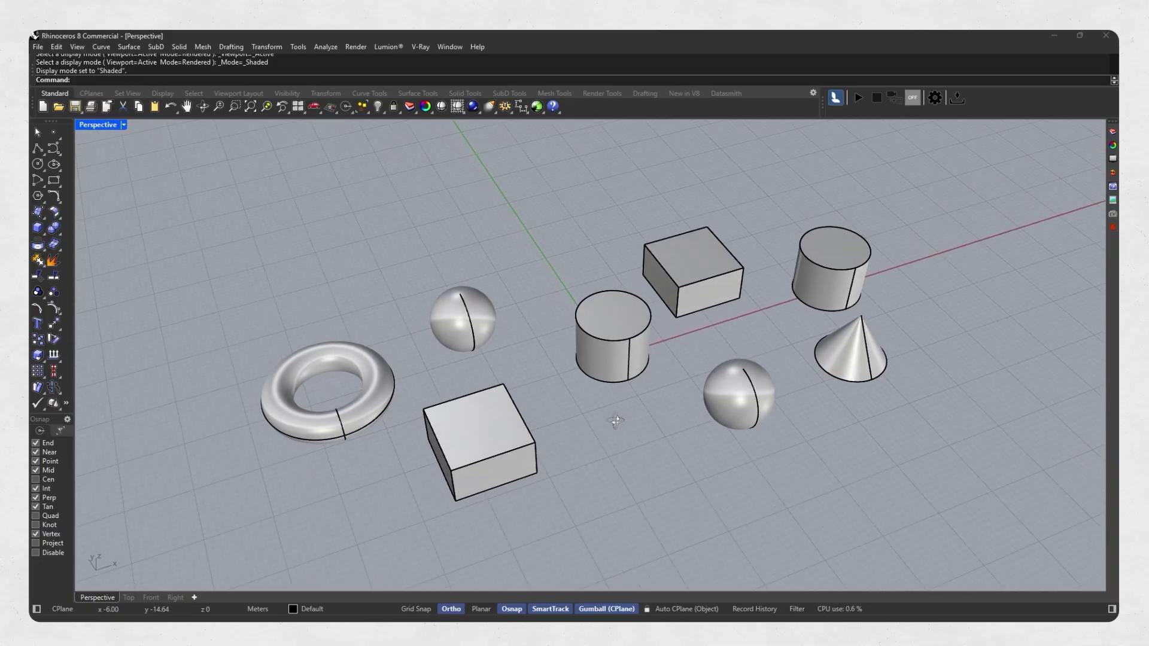
{"action": "left_click", "coordinate": [631, 425]}
{"action": "middle_click", "coordinate": [561, 382]}
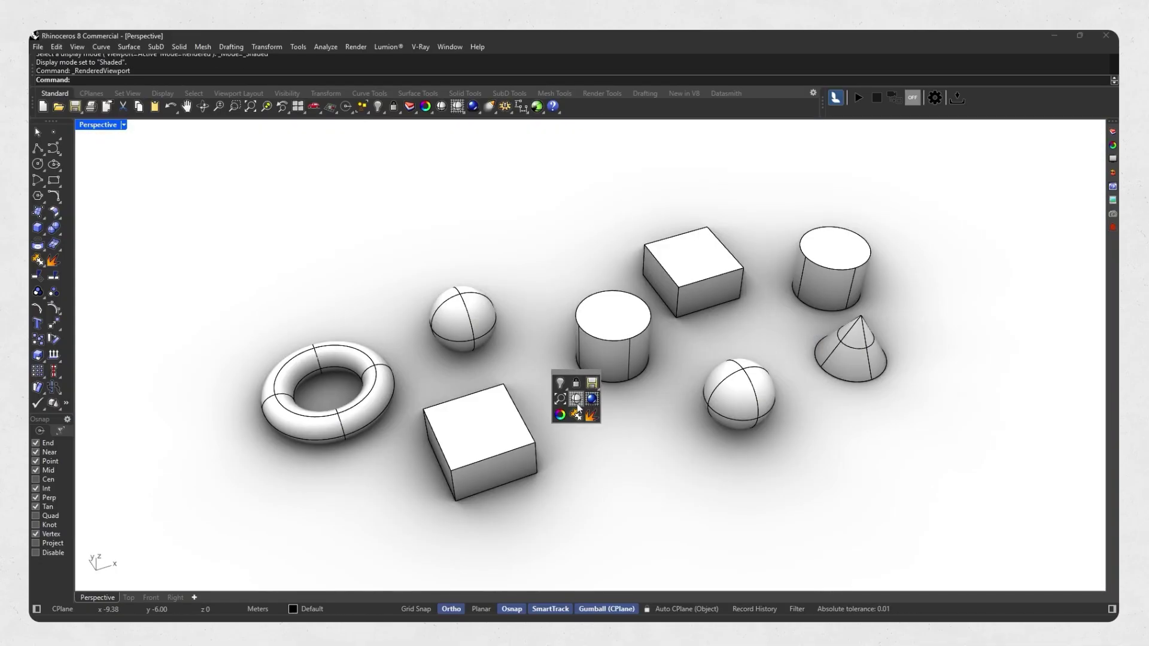
{"action": "left_click", "coordinate": [559, 398]}
{"action": "left_click", "coordinate": [123, 126]}
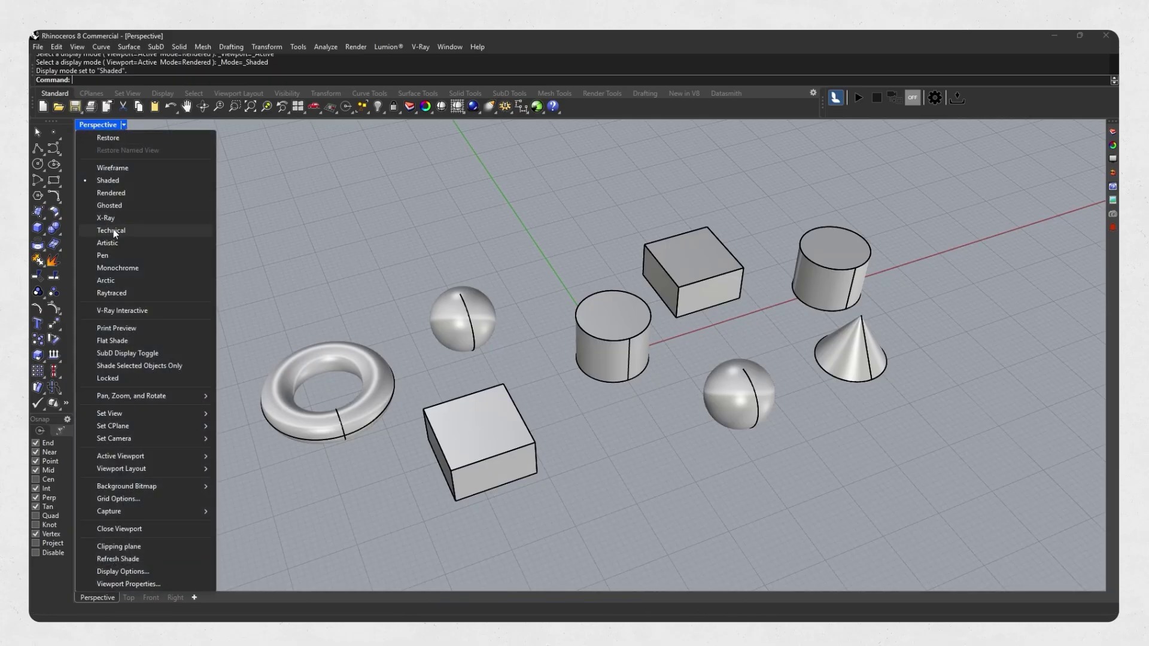
{"action": "left_click", "coordinate": [115, 206]}
{"action": "right_click_drag", "start_coordinate": [349, 290], "coordinate": [144, 189]}
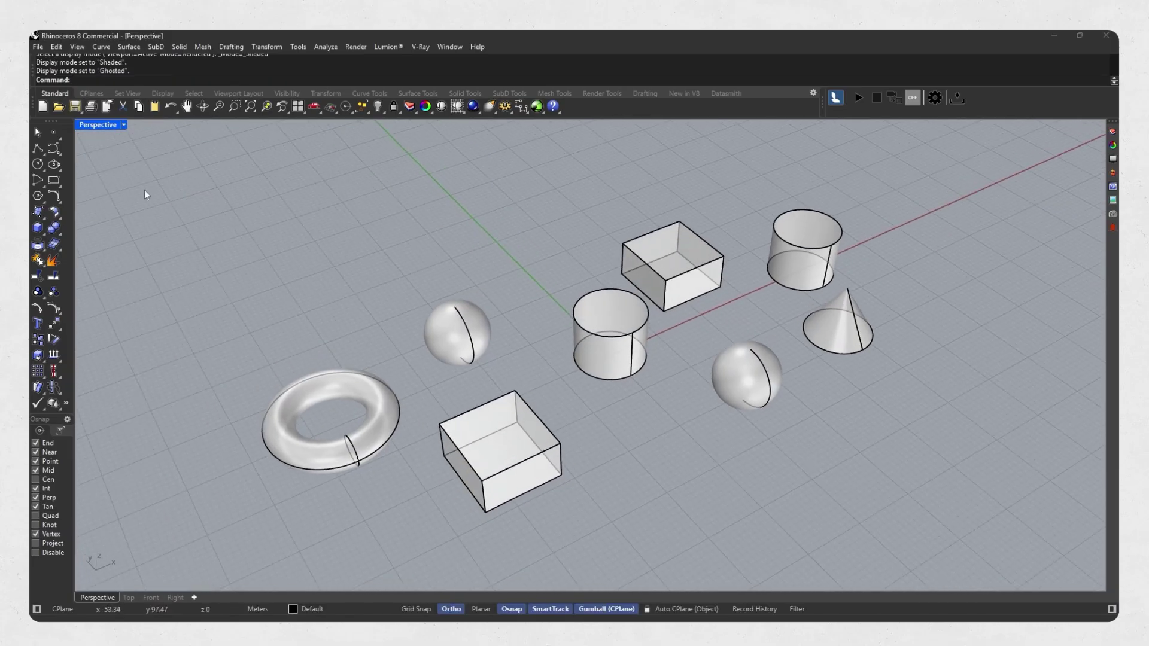
{"action": "left_click", "coordinate": [121, 125]}
{"action": "left_click", "coordinate": [111, 194]}
{"action": "right_click_drag", "start_coordinate": [381, 328], "coordinate": [284, 257]}
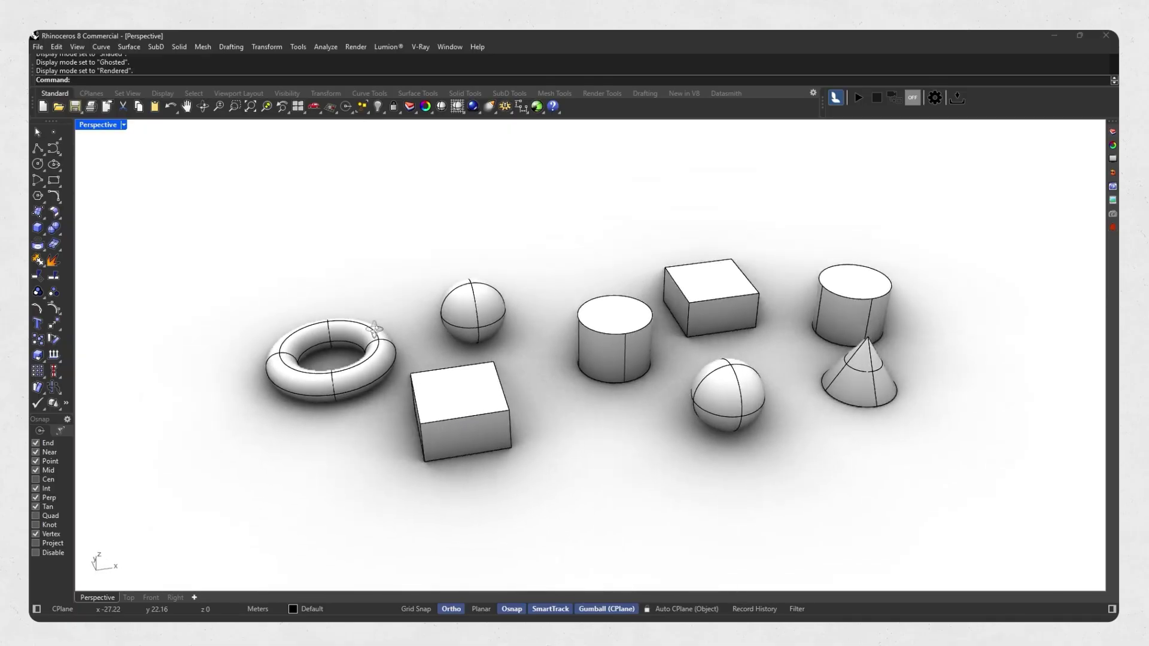
{"action": "left_click", "coordinate": [123, 126]}
{"action": "left_click", "coordinate": [113, 183]}
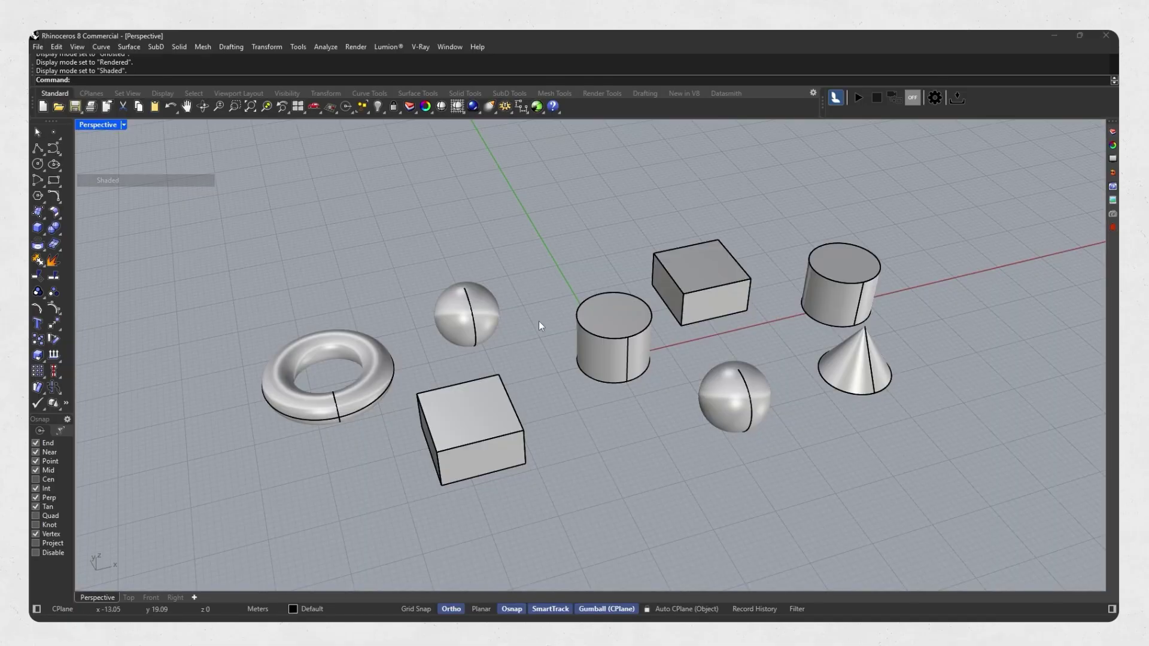
{"action": "mouse_move", "coordinate": [588, 427]}
{"action": "right_mouse_down"}
{"action": "mouse_move", "coordinate": [648, 429]}
{"action": "mouse_move", "coordinate": [642, 416]}
{"action": "right_mouse_up"}
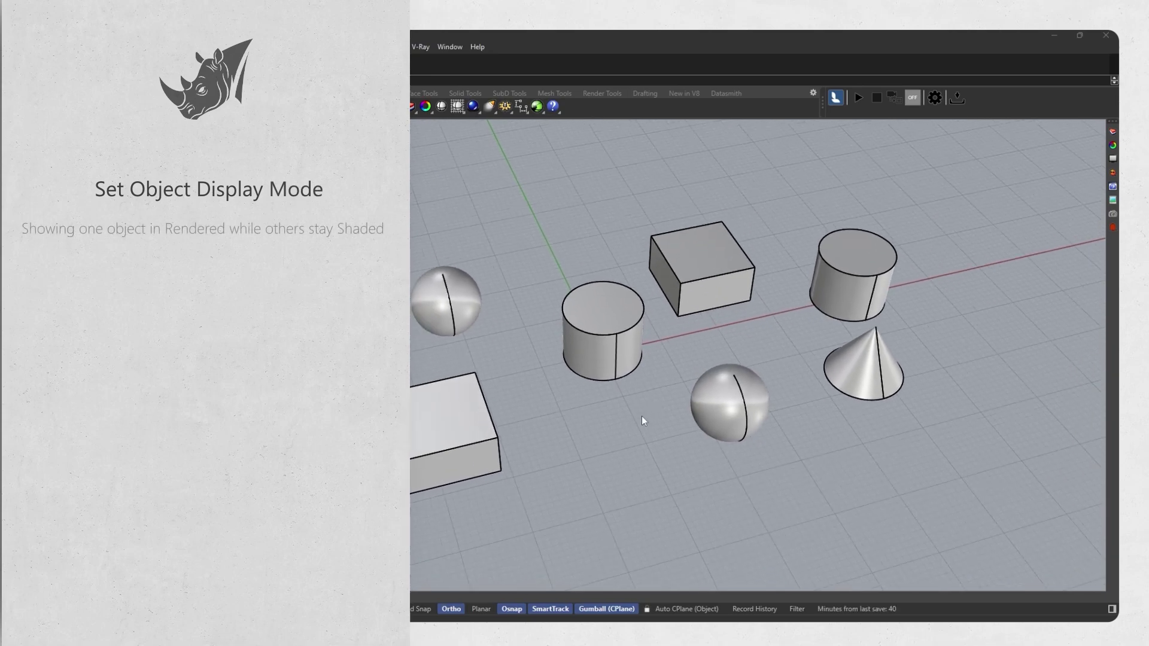
{"action": "left_click", "coordinate": [599, 358]}
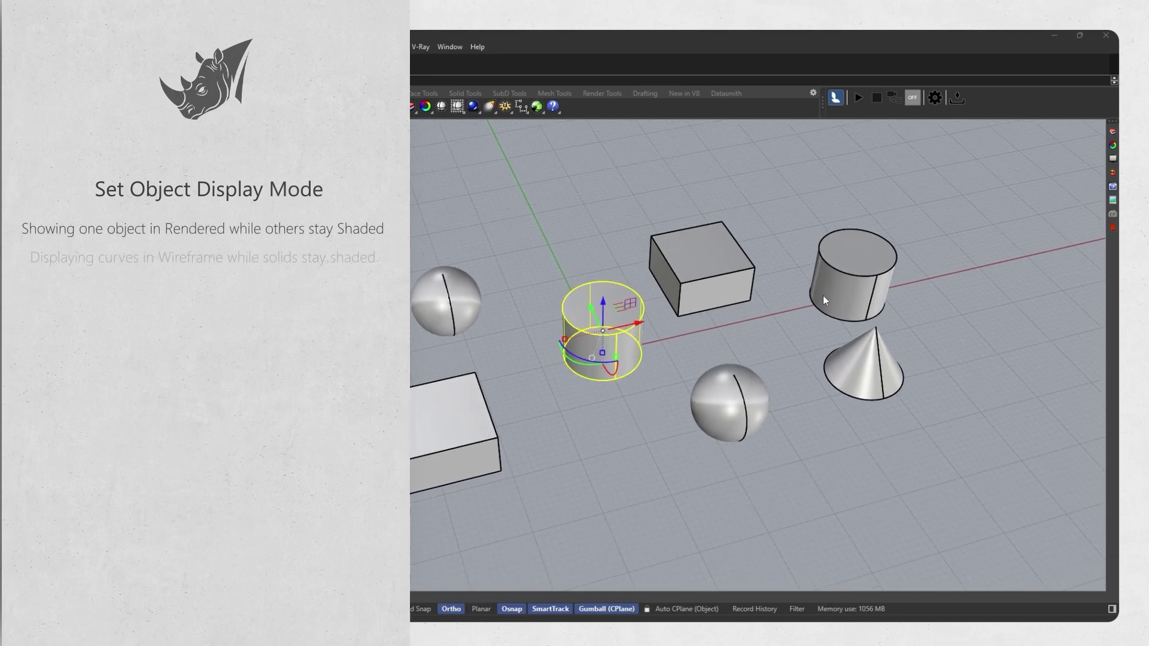
{"action": "left_click", "coordinate": [595, 261]}
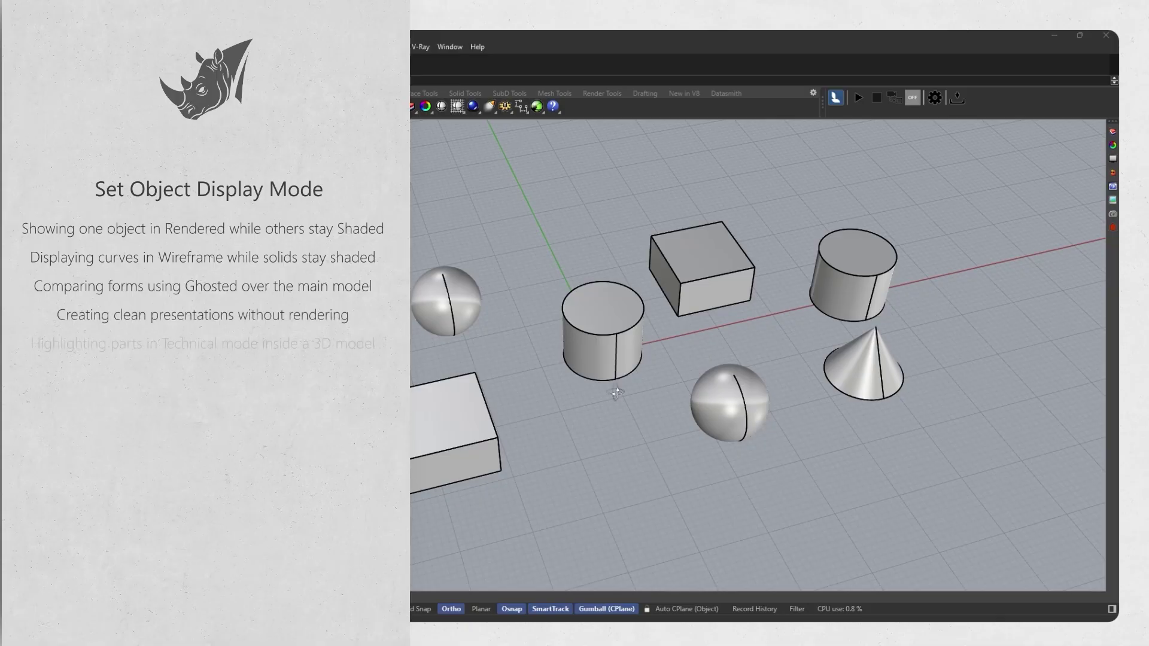
{"action": "mouse_move", "coordinate": [509, 280]}
{"action": "right_mouse_down"}
{"action": "mouse_move", "coordinate": [552, 378]}
{"action": "mouse_move", "coordinate": [627, 389]}
{"action": "right_mouse_up"}
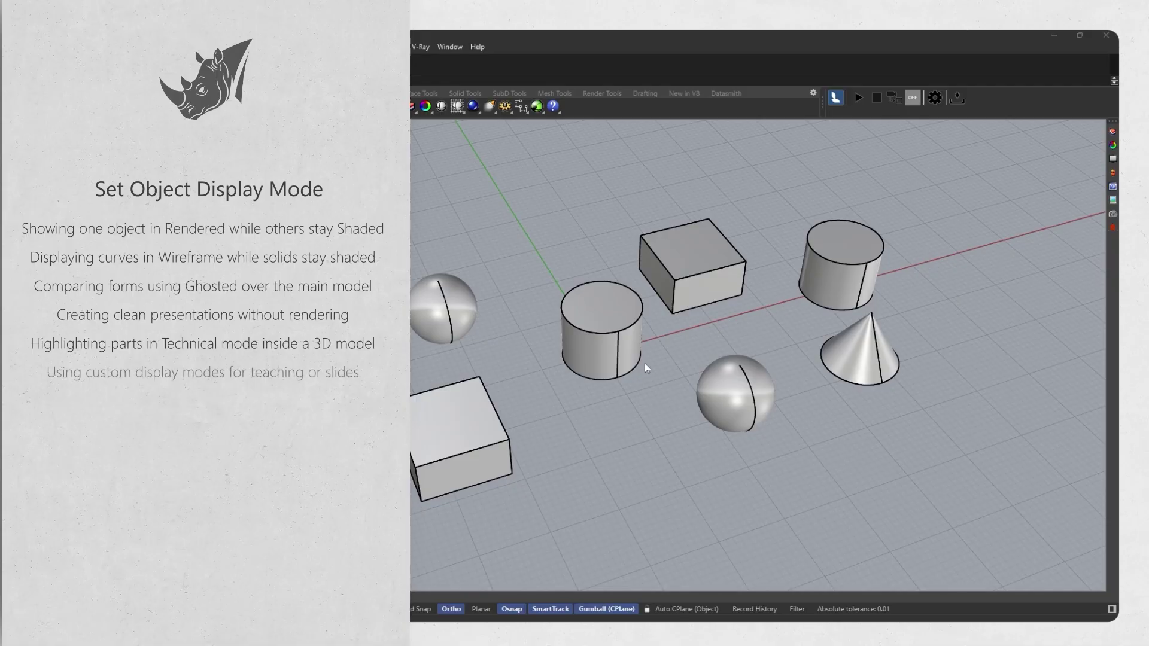
{"action": "right_click_drag", "start_coordinate": [649, 371], "coordinate": [652, 382]}
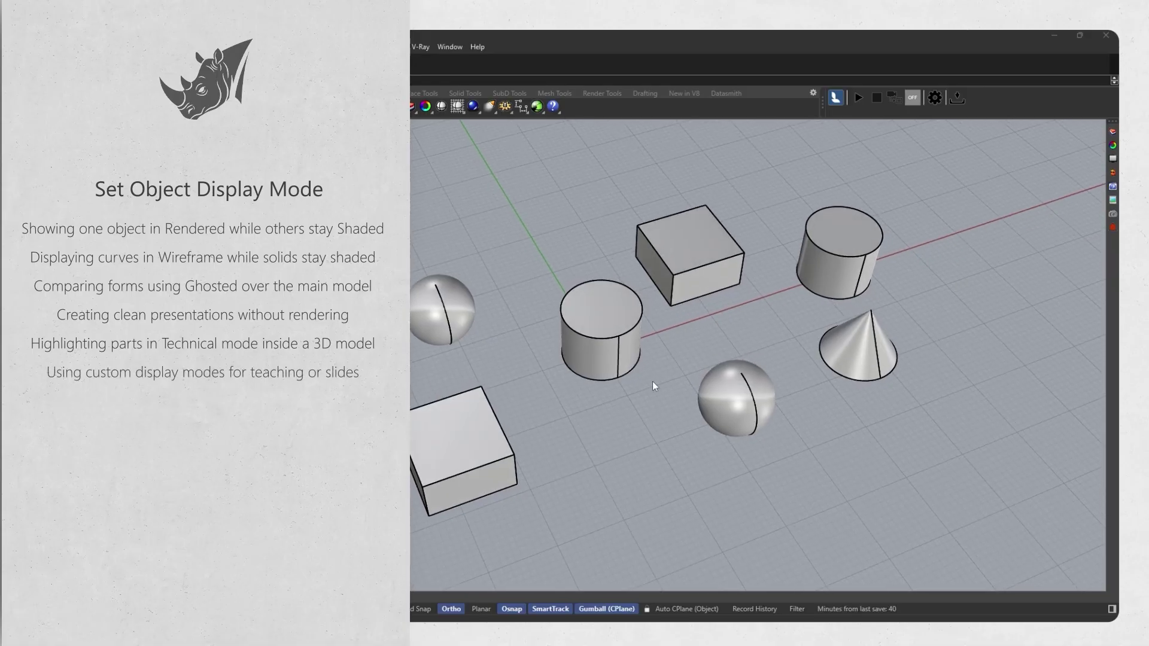
{"action": "right_click_drag", "start_coordinate": [643, 387], "coordinate": [660, 377]}
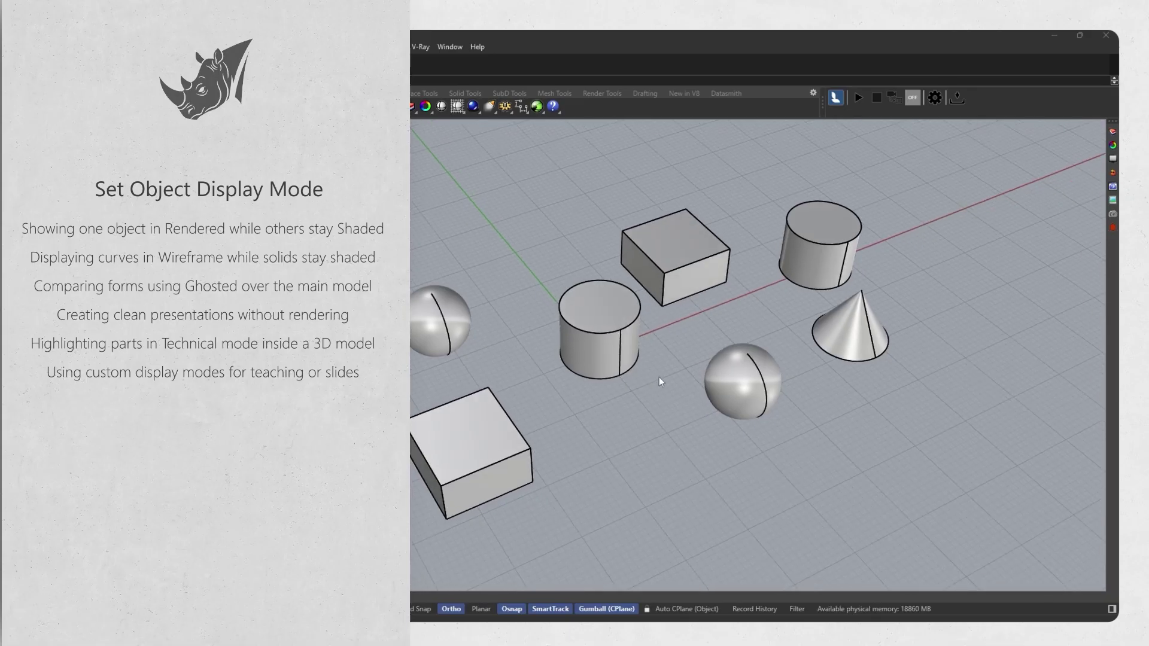
{"action": "right_click_drag", "start_coordinate": [658, 377], "coordinate": [661, 362]}
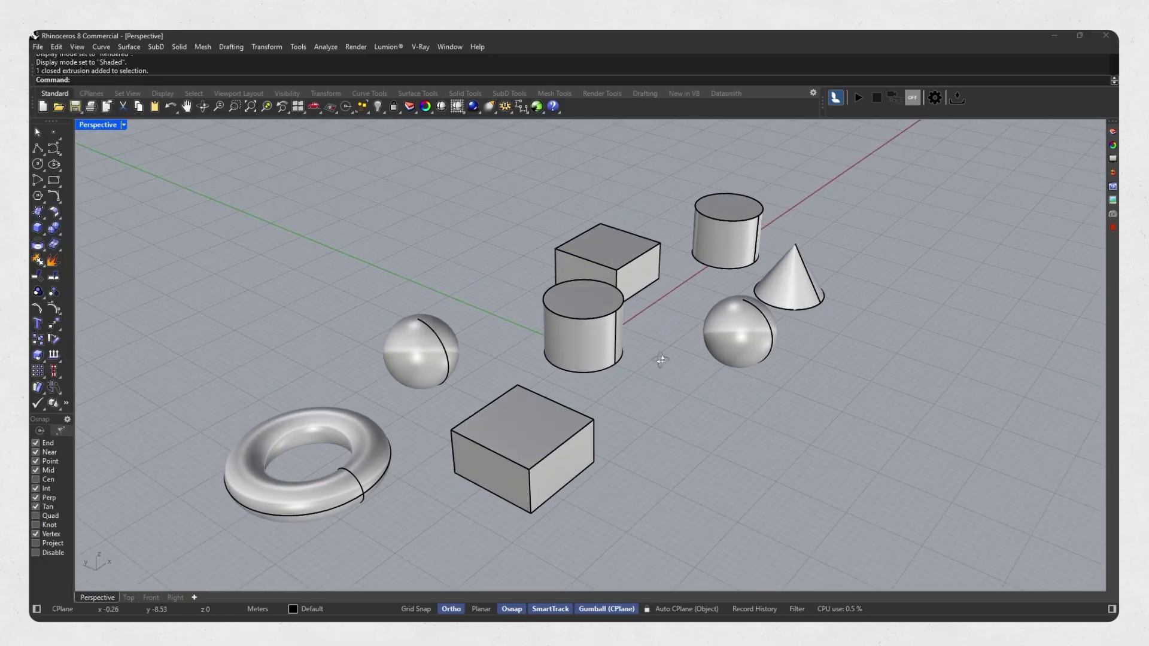
{"action": "mouse_move", "coordinate": [661, 361]}
{"action": "right_mouse_down"}
{"action": "mouse_move", "coordinate": [607, 377]}
{"action": "mouse_move", "coordinate": [651, 377]}
{"action": "right_mouse_up"}
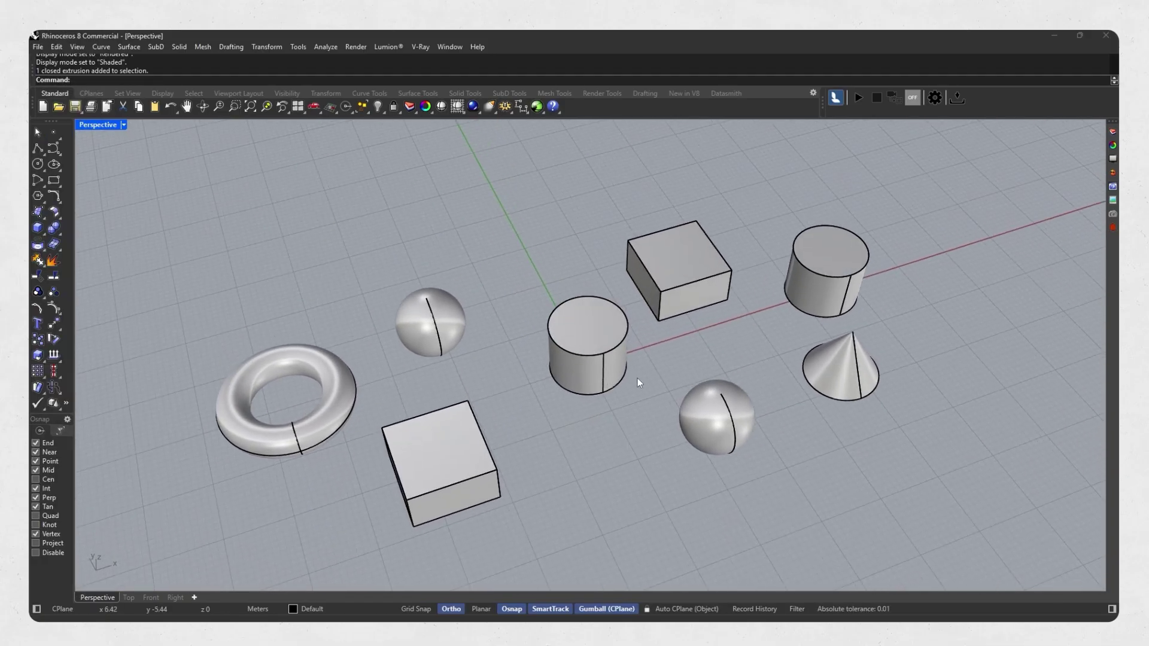
{"action": "type", "text": "S"}
Set the central cylinder's display to Rendered with SetObjectDisplayMode, then orbit around it
{"action": "left_click", "coordinate": [593, 372]}
{"action": "type", "text": "et"}
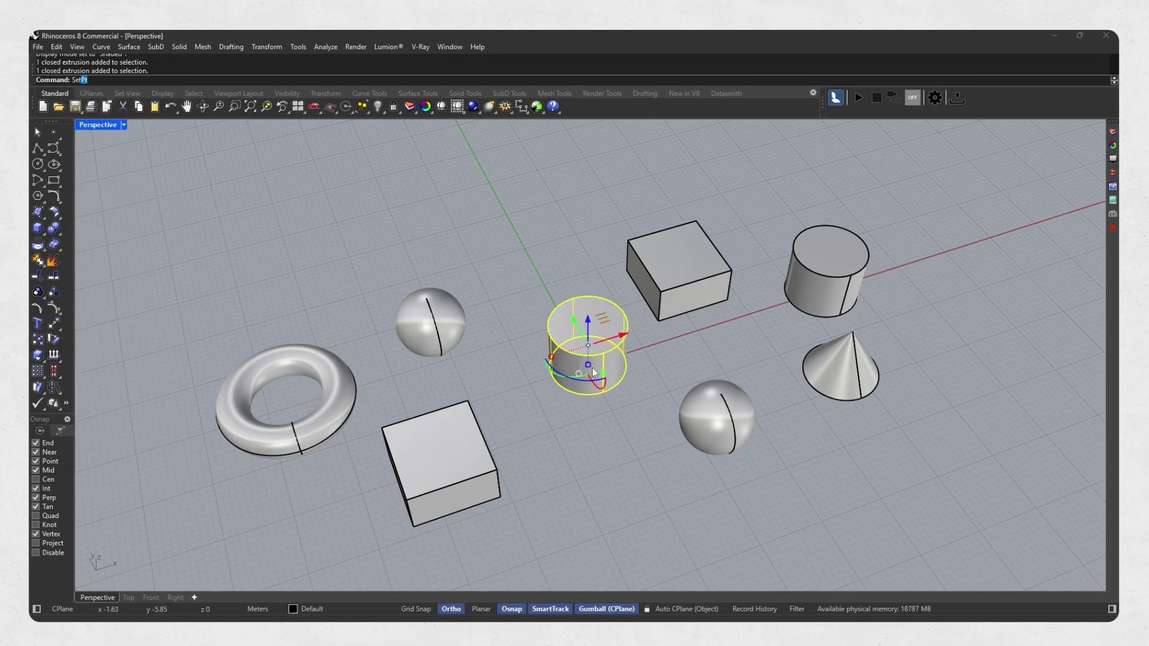
{"action": "type", "text": "Ob"}
{"action": "key", "text": "Return"}
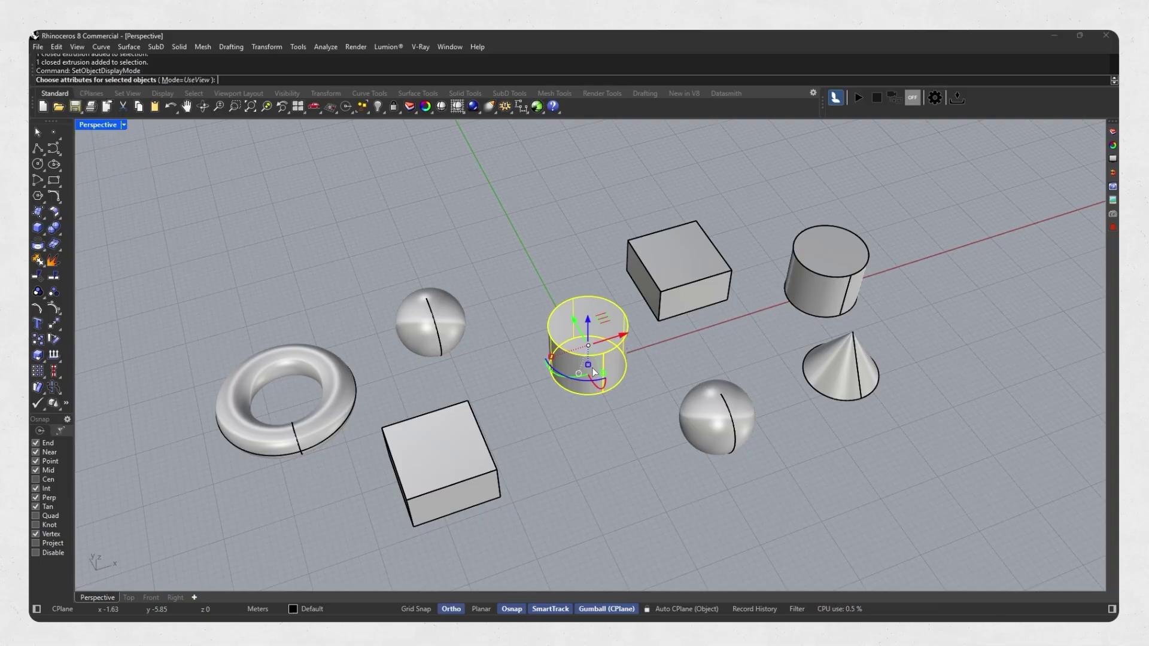
{"action": "left_click", "coordinate": [193, 79]}
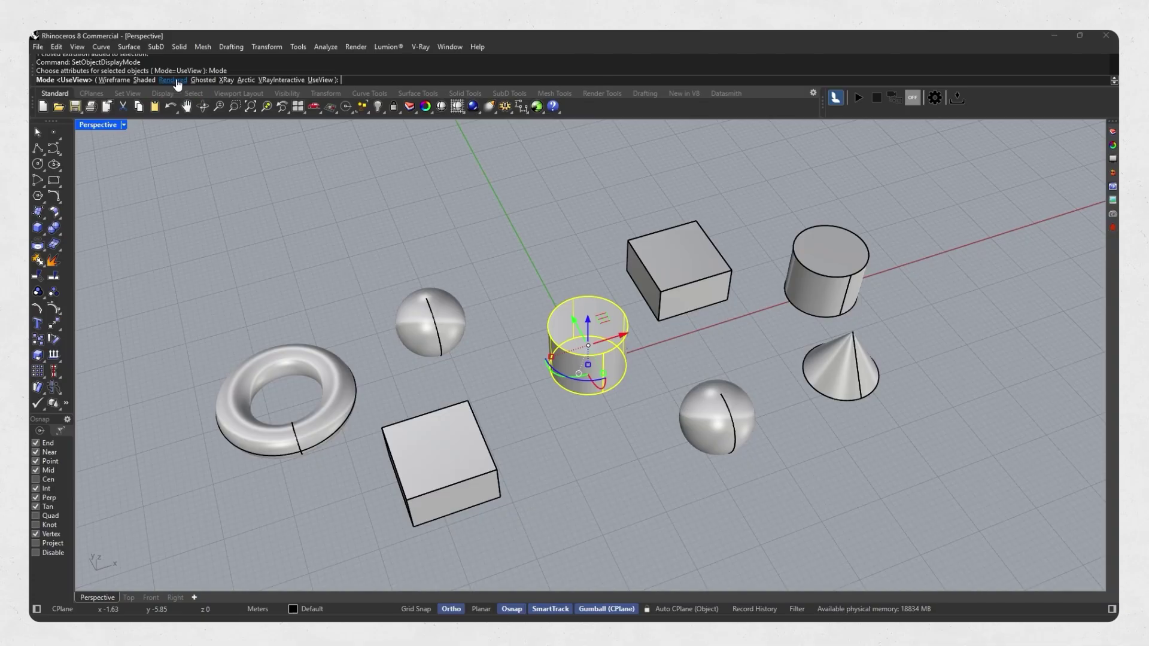
{"action": "left_click", "coordinate": [176, 84]}
{"action": "left_click", "coordinate": [507, 402]}
{"action": "right_click_drag", "start_coordinate": [507, 402], "coordinate": [544, 358]}
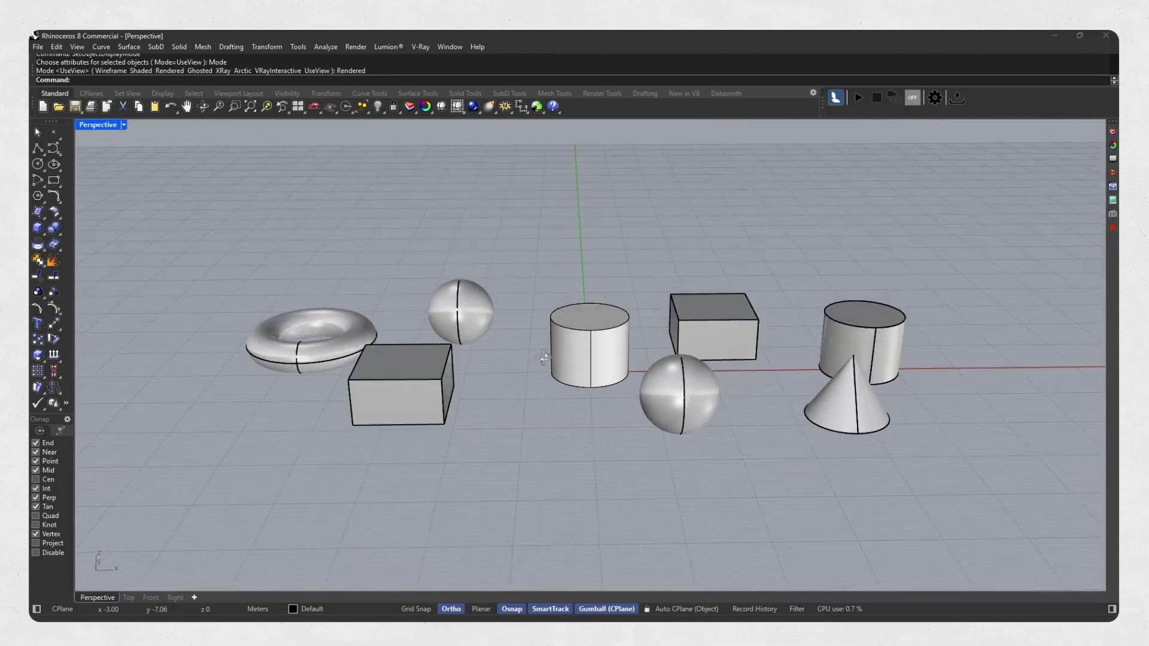
{"action": "scroll", "coordinate": [544, 359], "scroll_direction": "up", "scroll_amount": 1}
{"action": "scroll", "coordinate": [585, 364], "scroll_direction": "up", "scroll_amount": 2}
{"action": "scroll", "coordinate": [593, 359], "scroll_direction": "up", "scroll_amount": 2}
{"action": "scroll", "coordinate": [599, 342], "scroll_direction": "up", "scroll_amount": 3}
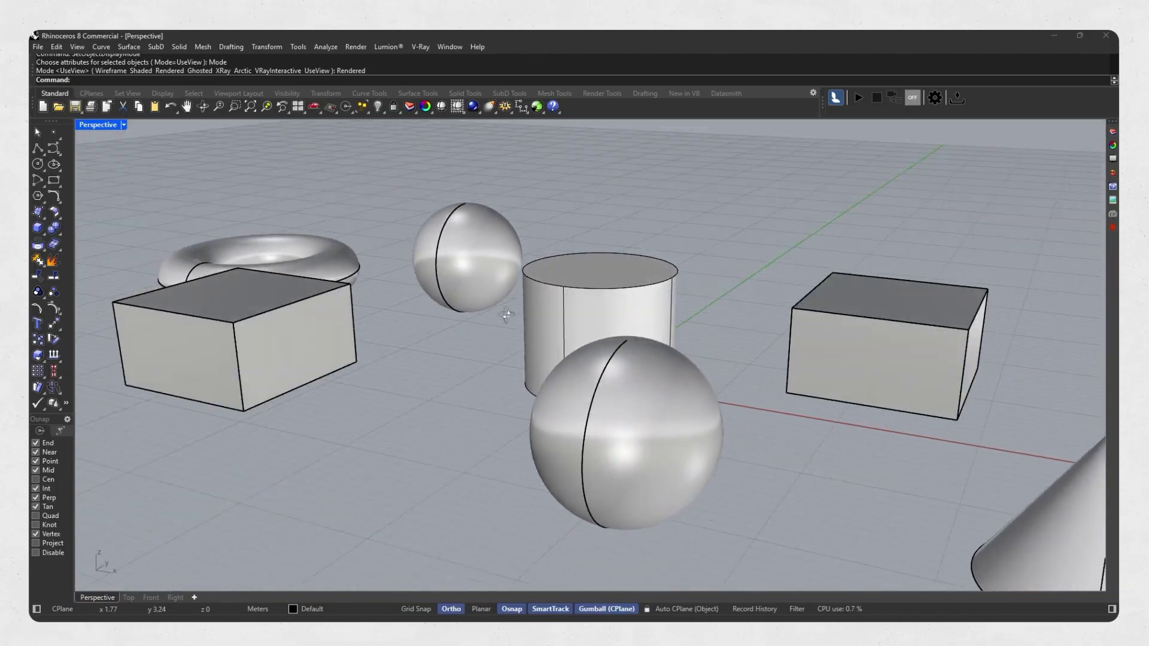
{"action": "right_click_drag", "start_coordinate": [507, 315], "coordinate": [530, 298]}
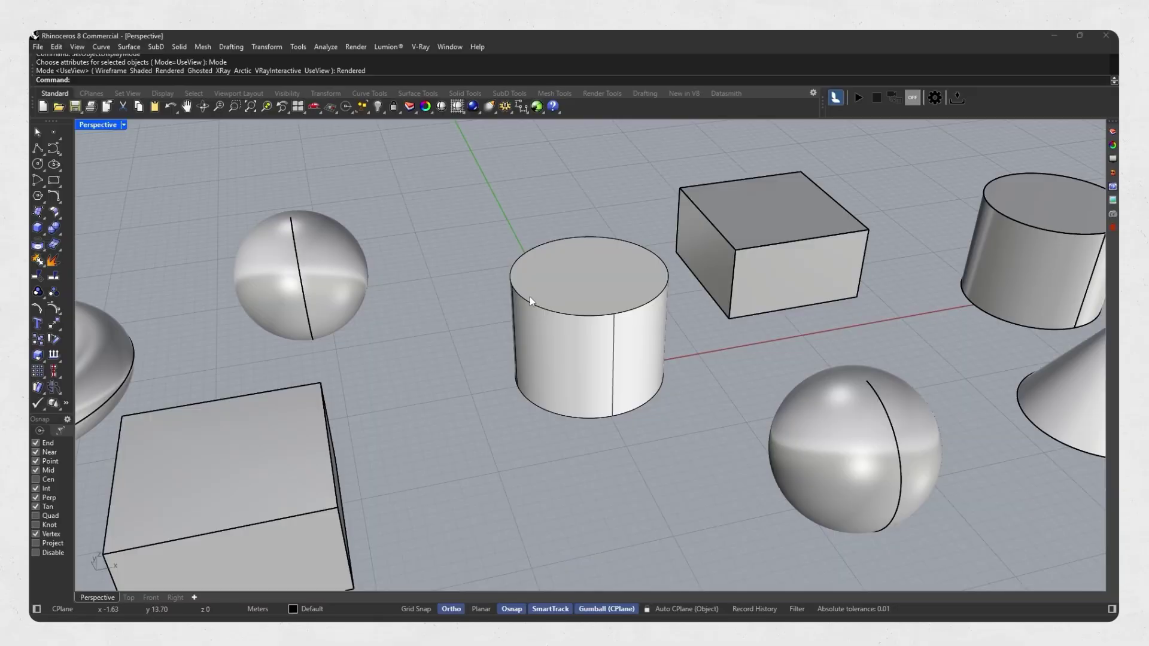
{"action": "scroll", "coordinate": [530, 297], "scroll_direction": "down", "scroll_amount": 4}
Give the lower-right sphere a Rendered object display mode
{"action": "left_click", "coordinate": [679, 276]}
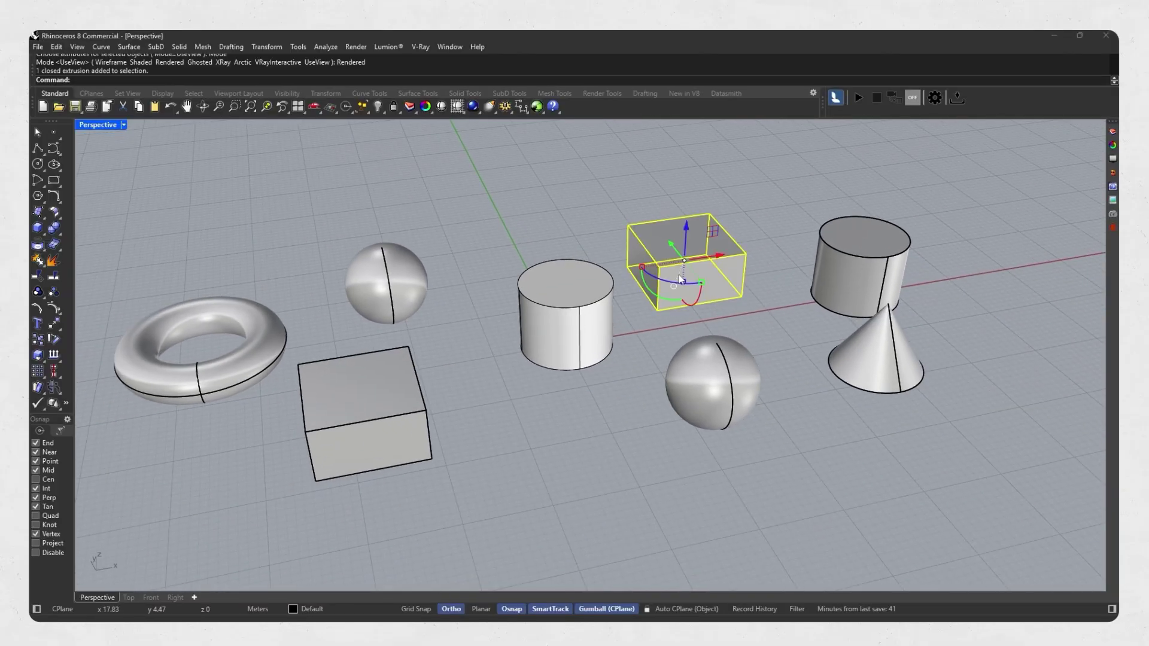
{"action": "key", "text": "Escape"}
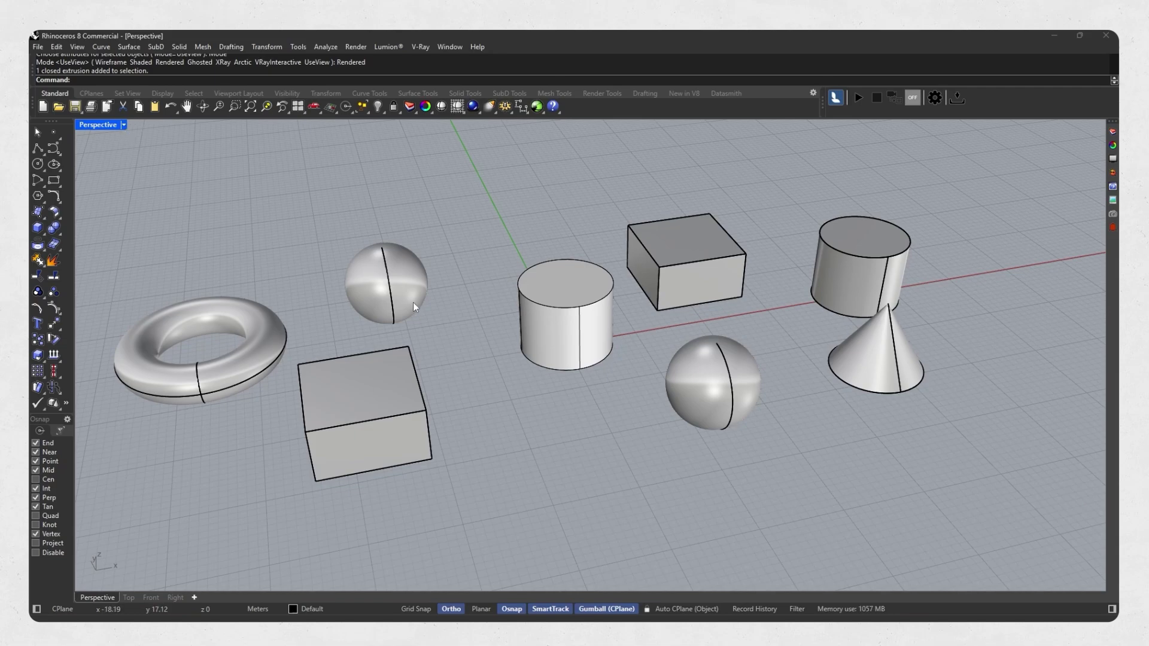
{"action": "left_click", "coordinate": [713, 381]}
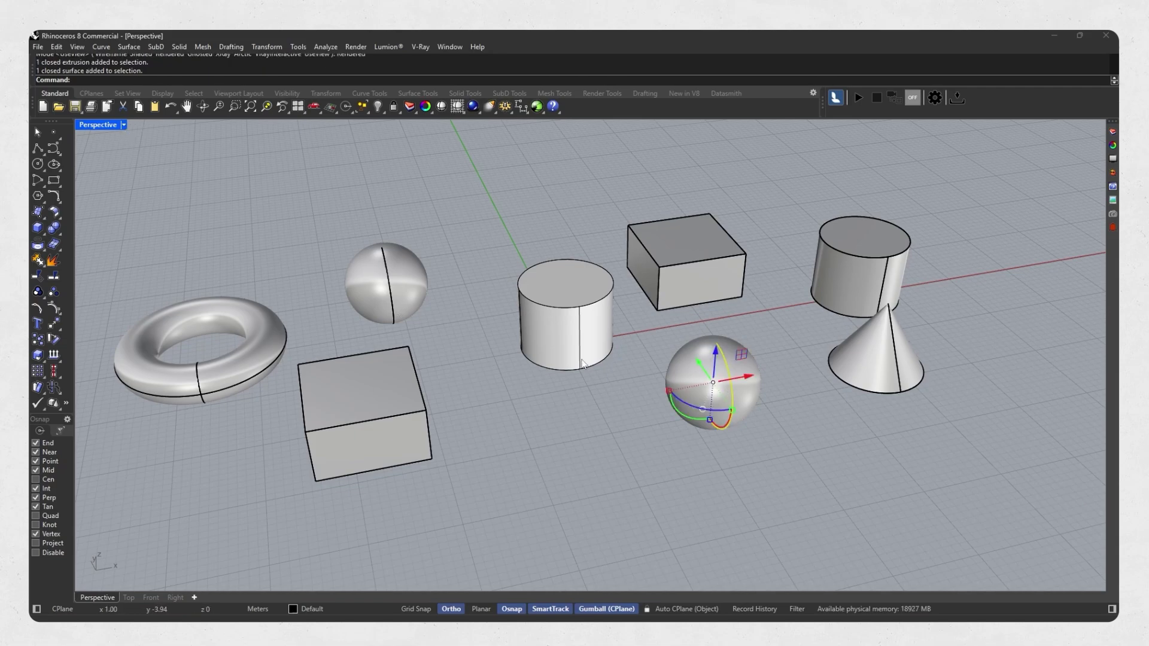
{"action": "type", "text": "SetObj"}
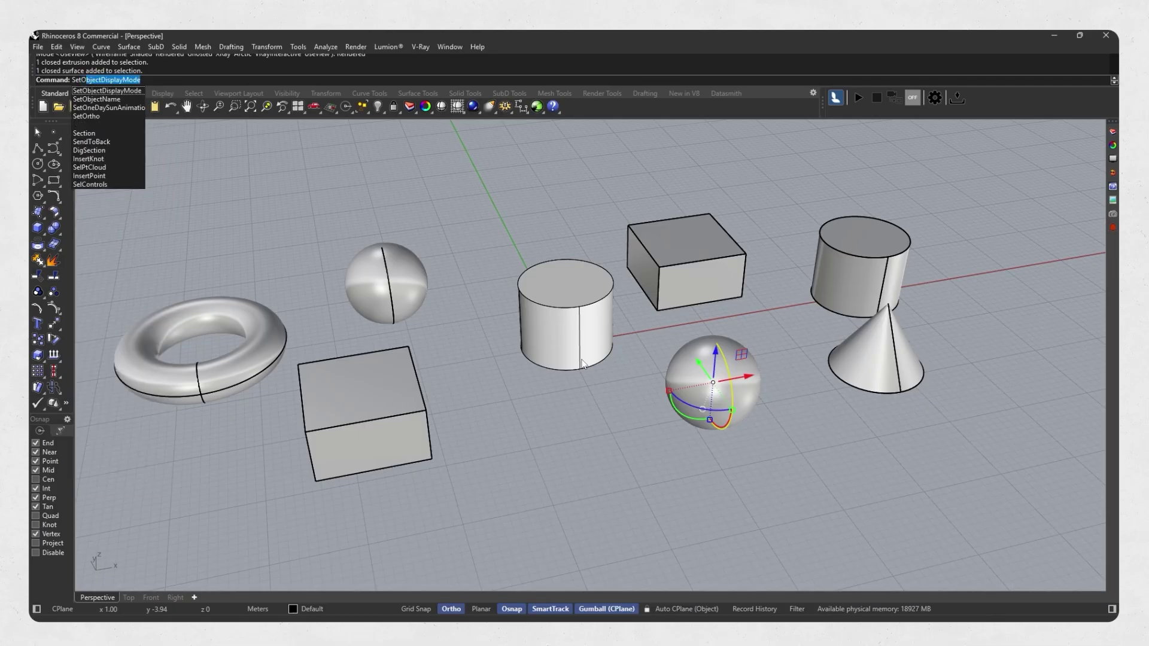
{"action": "type", "text": "ectD"}
{"action": "key", "text": "Return"}
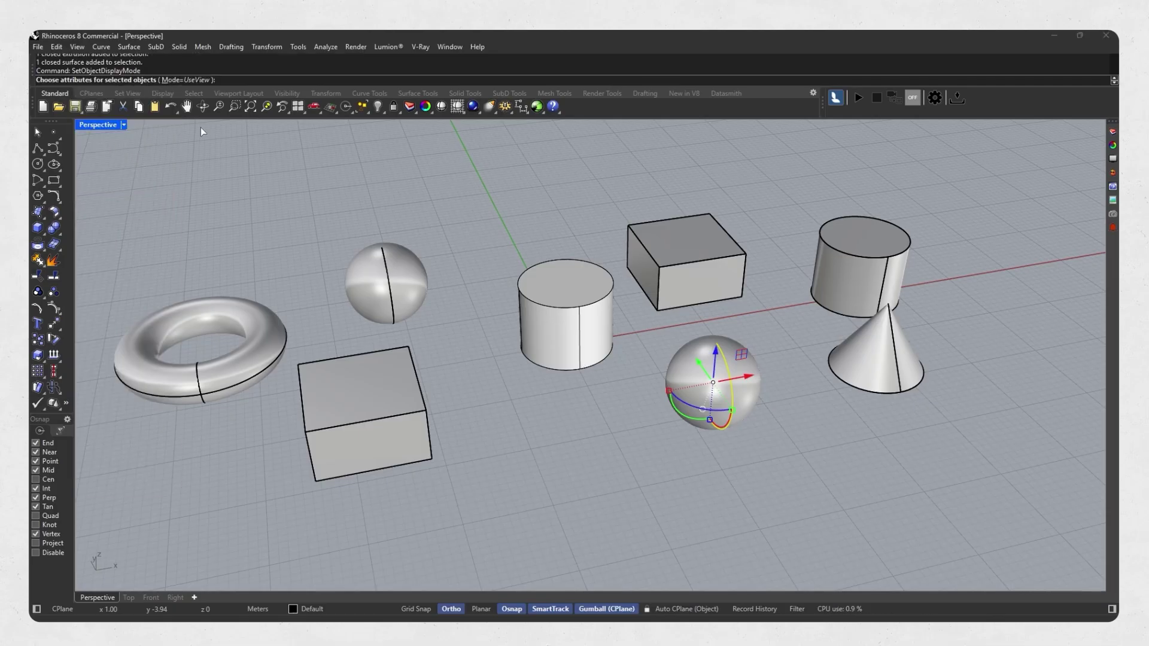
{"action": "left_click", "coordinate": [184, 80]}
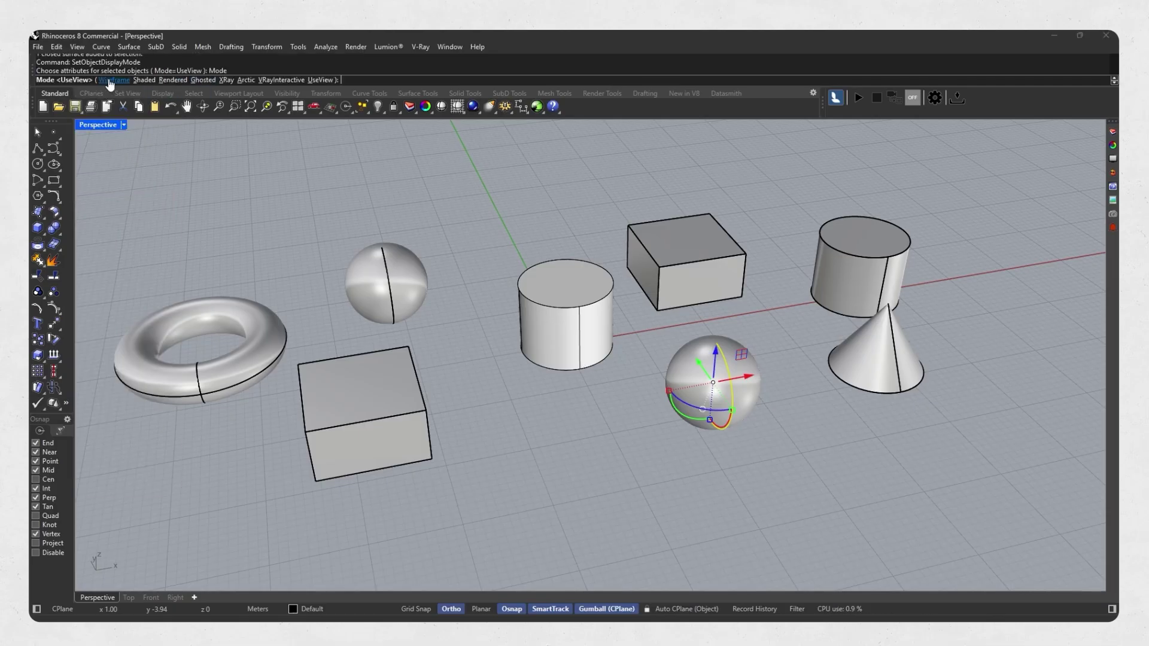
{"action": "left_click", "coordinate": [777, 393]}
Give the front box a Ghosted object display mode
{"action": "right_click_drag", "start_coordinate": [693, 403], "coordinate": [377, 412]}
{"action": "left_click", "coordinate": [378, 411]}
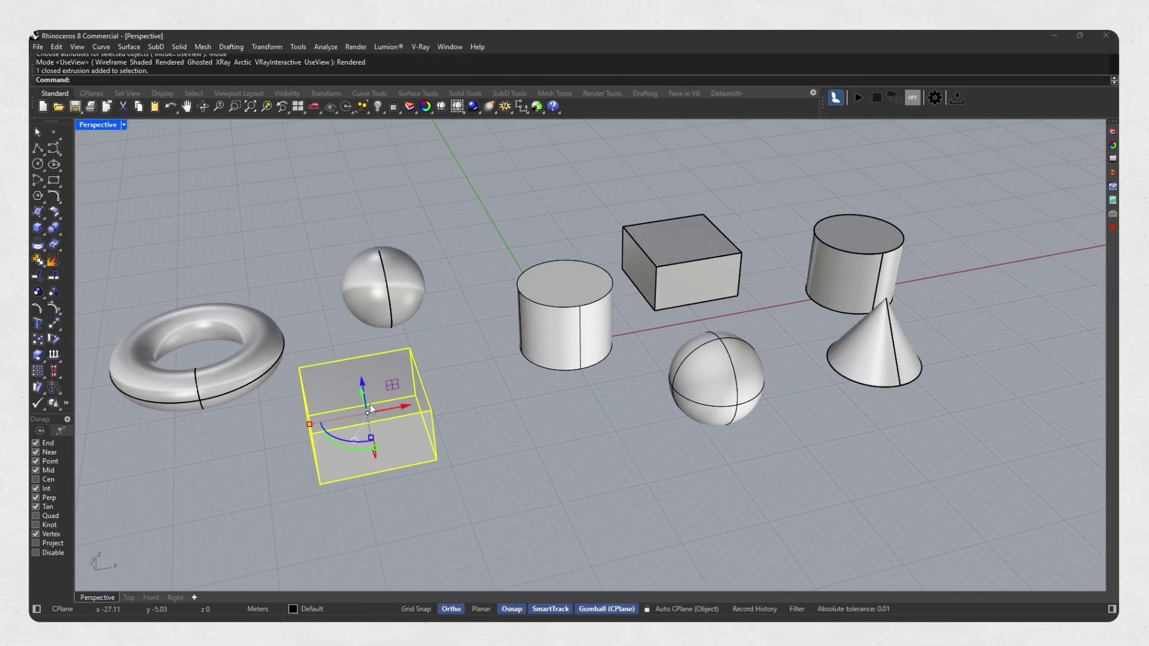
{"action": "right_click", "coordinate": [370, 405]}
{"action": "left_click", "coordinate": [184, 79]}
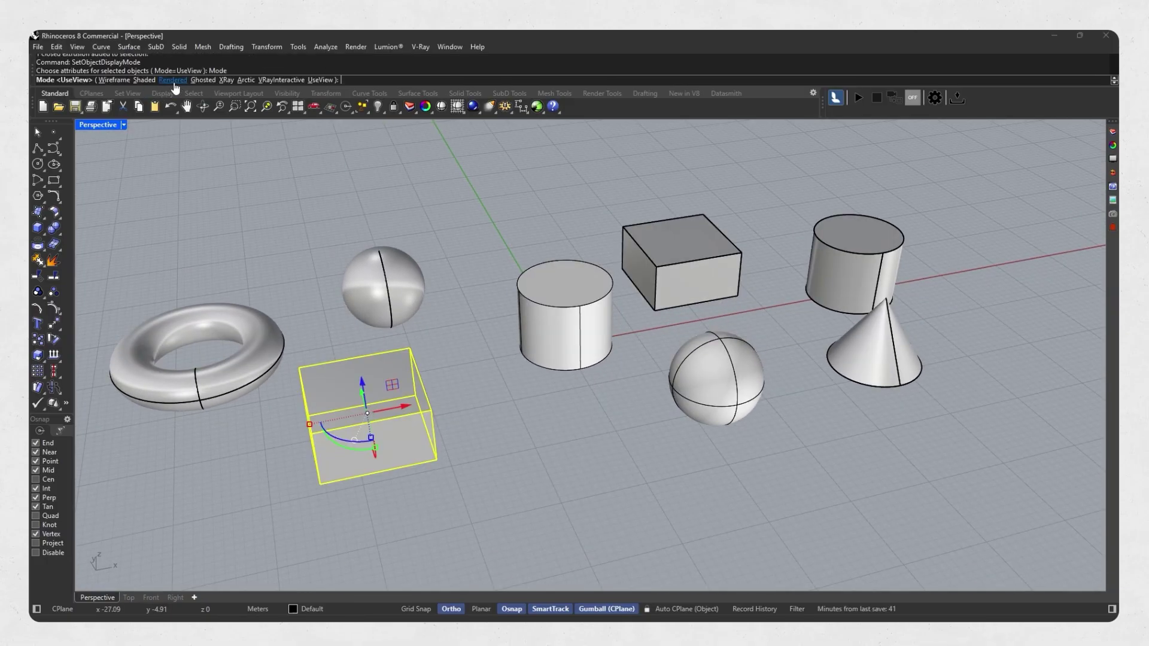
{"action": "left_click", "coordinate": [203, 79]}
{"action": "left_click", "coordinate": [452, 354]}
{"action": "scroll", "coordinate": [467, 353], "scroll_direction": "down", "scroll_amount": 2}
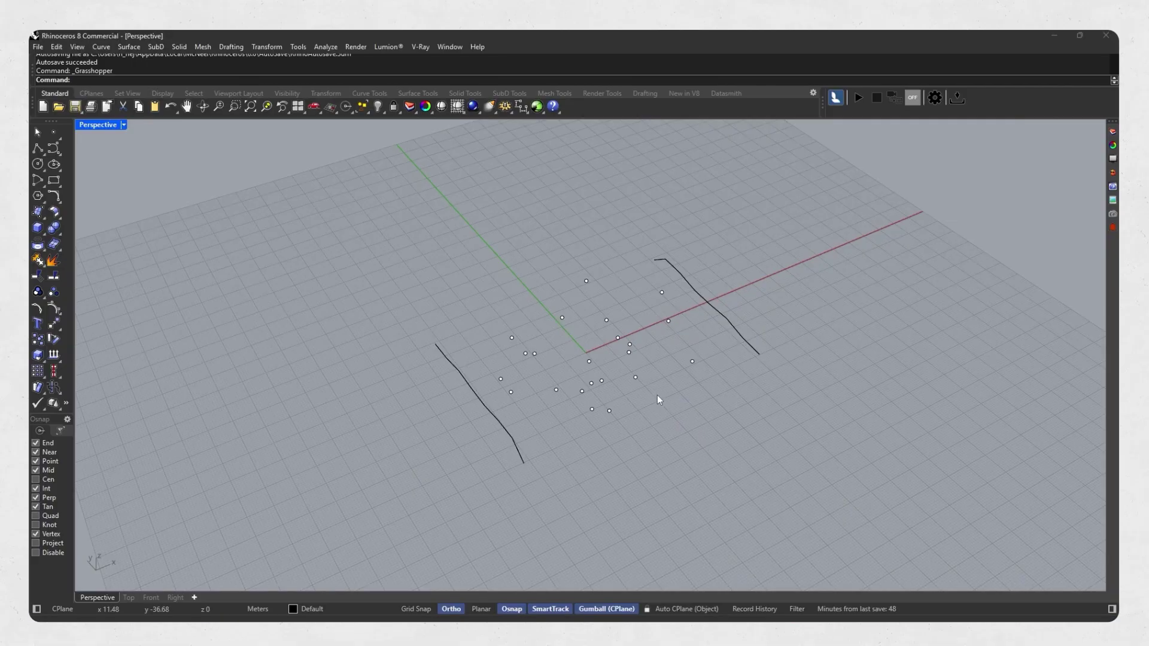
Orbit around the two curves and scattered points, then window-select and deselect them
{"action": "right_click_drag", "start_coordinate": [657, 395], "coordinate": [407, 302]}
{"action": "scroll", "coordinate": [642, 372], "scroll_direction": "up", "scroll_amount": 2}
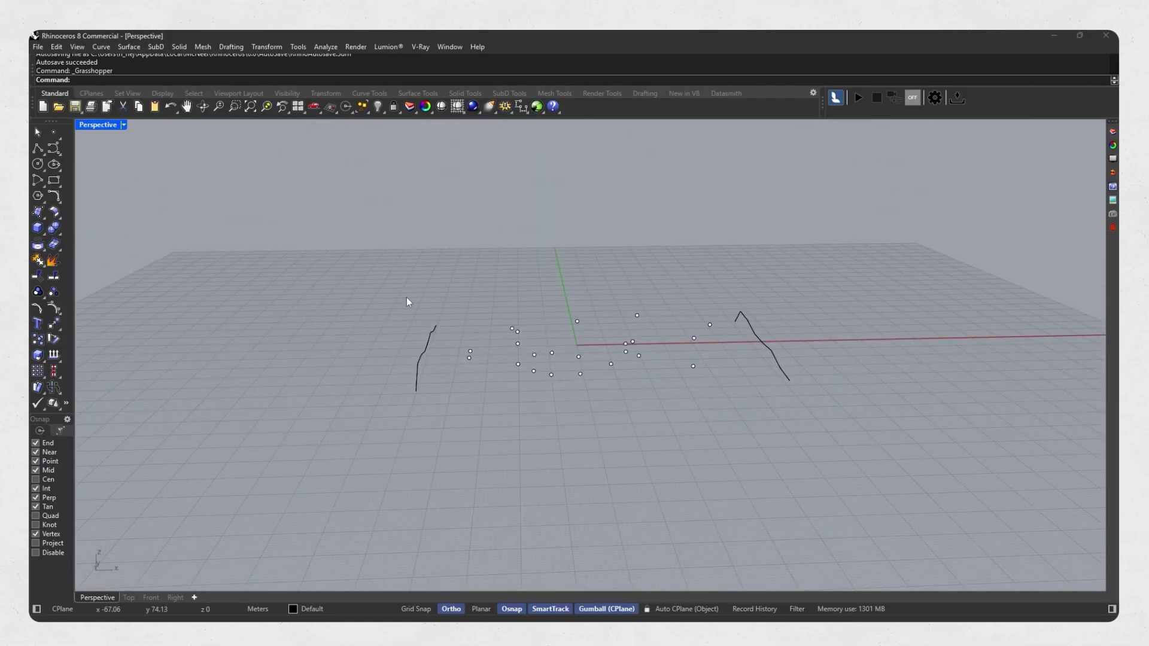
{"action": "right_click_drag", "start_coordinate": [656, 329], "coordinate": [390, 360]}
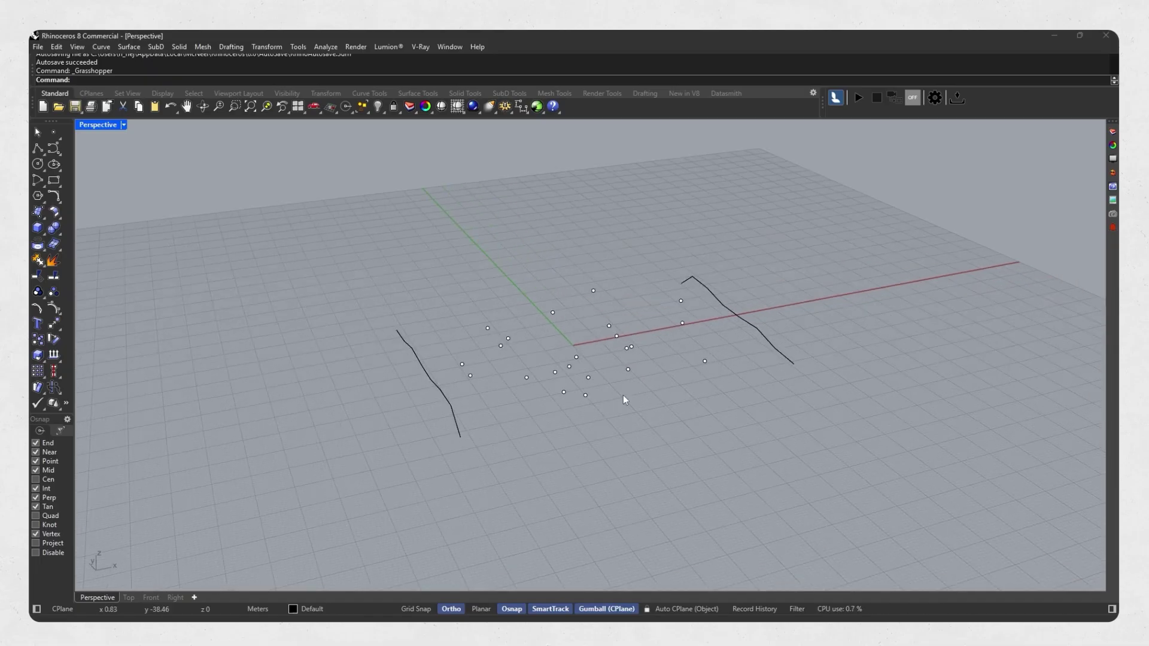
{"action": "right_click_drag", "start_coordinate": [624, 398], "coordinate": [635, 425]}
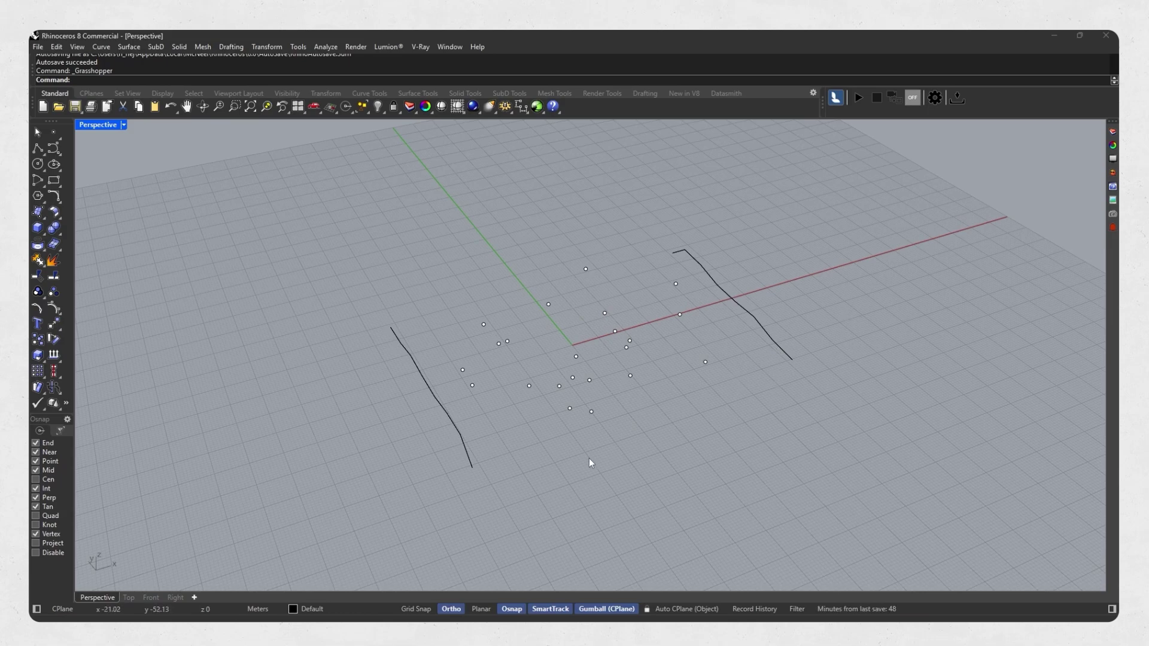
{"action": "left_click_drag", "start_coordinate": [388, 227], "coordinate": [849, 510]}
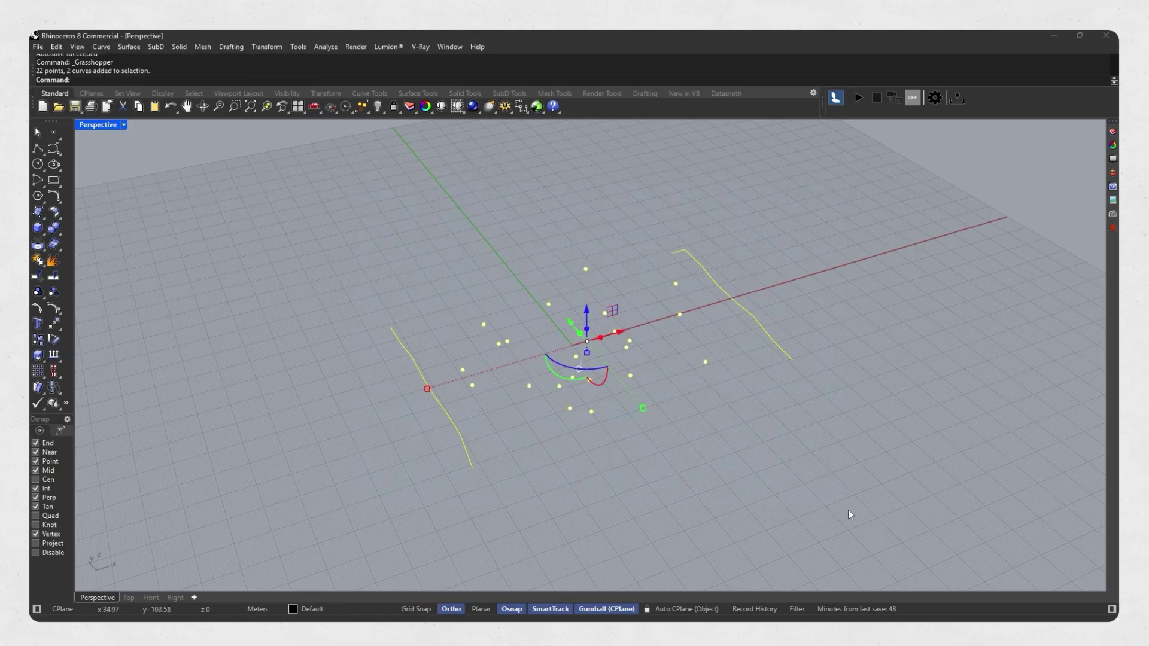
{"action": "key", "text": "Escape"}
{"action": "mouse_move", "coordinate": [636, 487]}
{"action": "right_mouse_down"}
{"action": "mouse_move", "coordinate": [662, 462]}
{"action": "mouse_move", "coordinate": [675, 477]}
{"action": "right_mouse_up"}
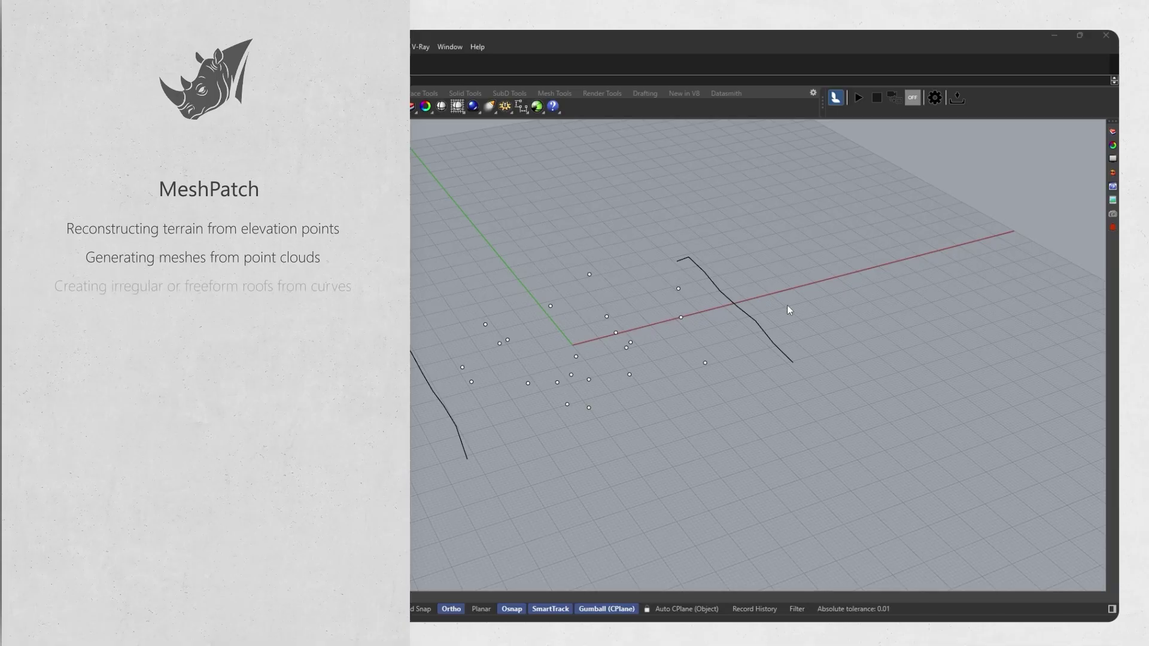
{"action": "right_click_drag", "start_coordinate": [783, 315], "coordinate": [787, 339]}
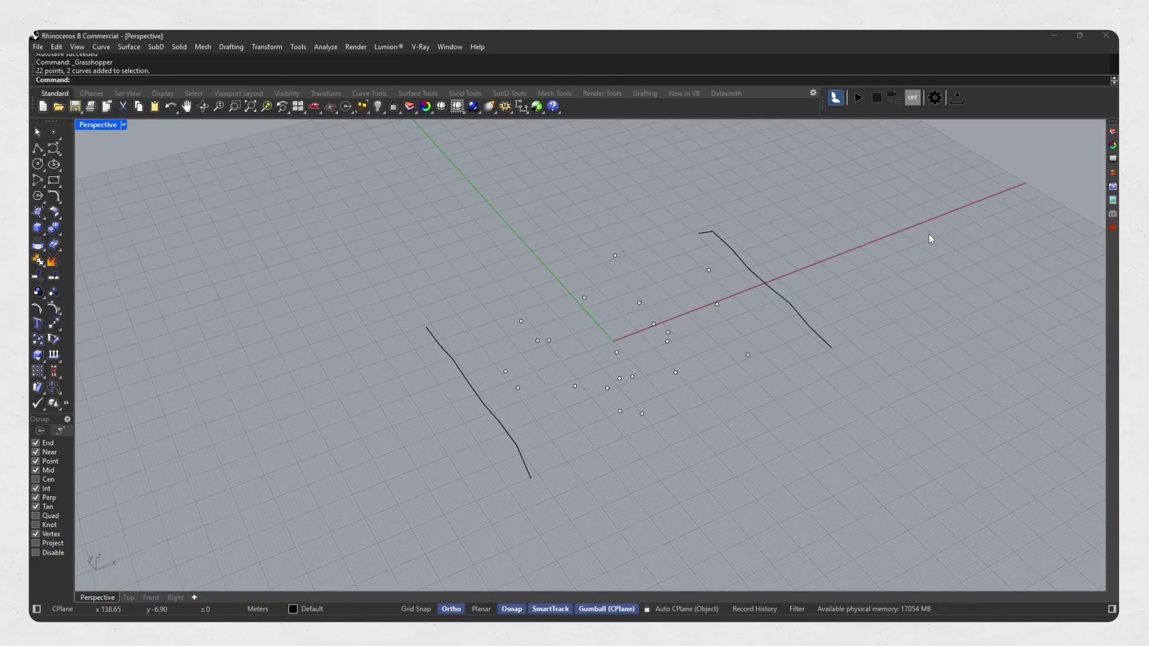
Build a MeshPatch mesh from the window-selected curves and points, viewed nearly edge-on
{"action": "left_click_drag", "start_coordinate": [918, 208], "coordinate": [334, 545]}
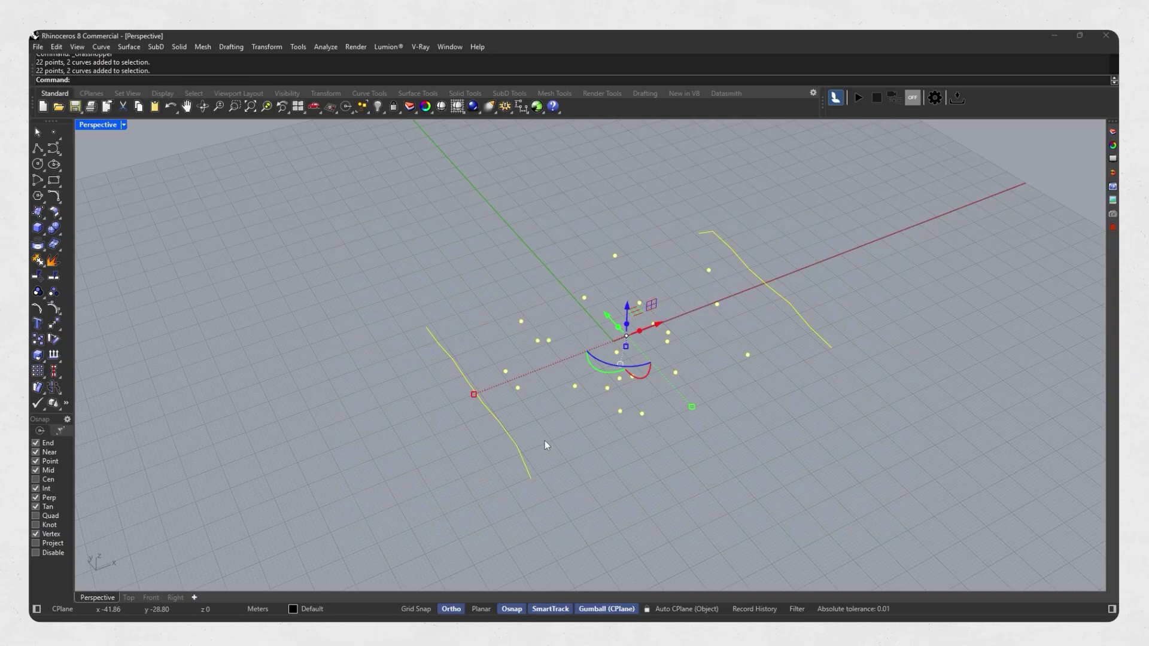
{"action": "type", "text": "meshP"}
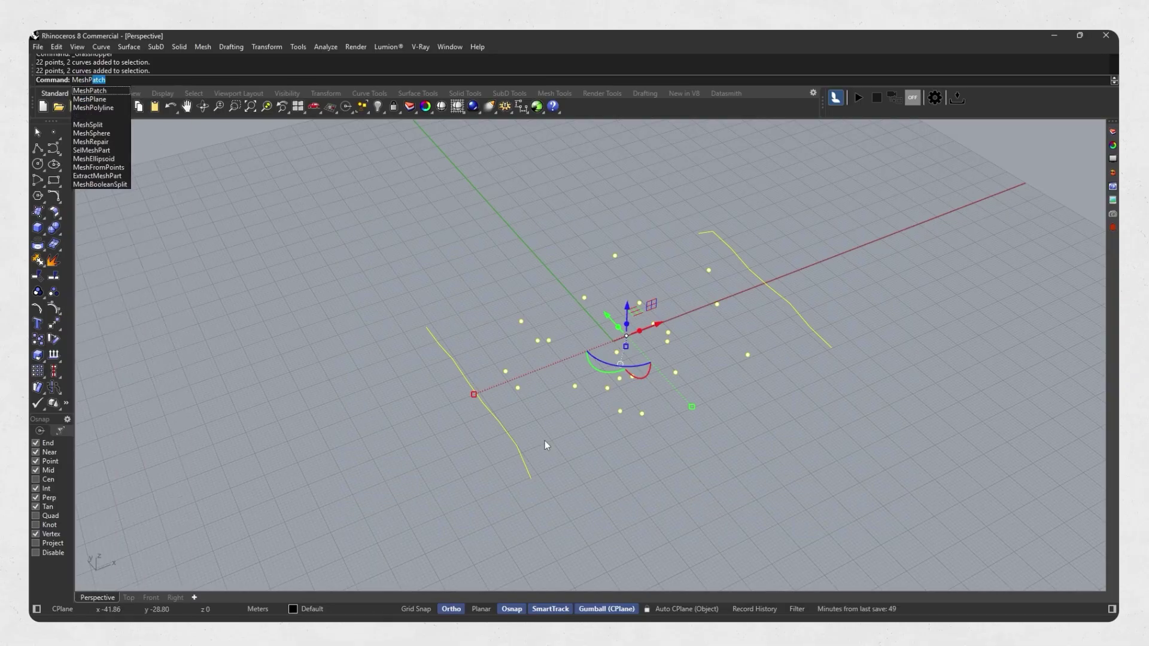
{"action": "key", "text": "Return"}
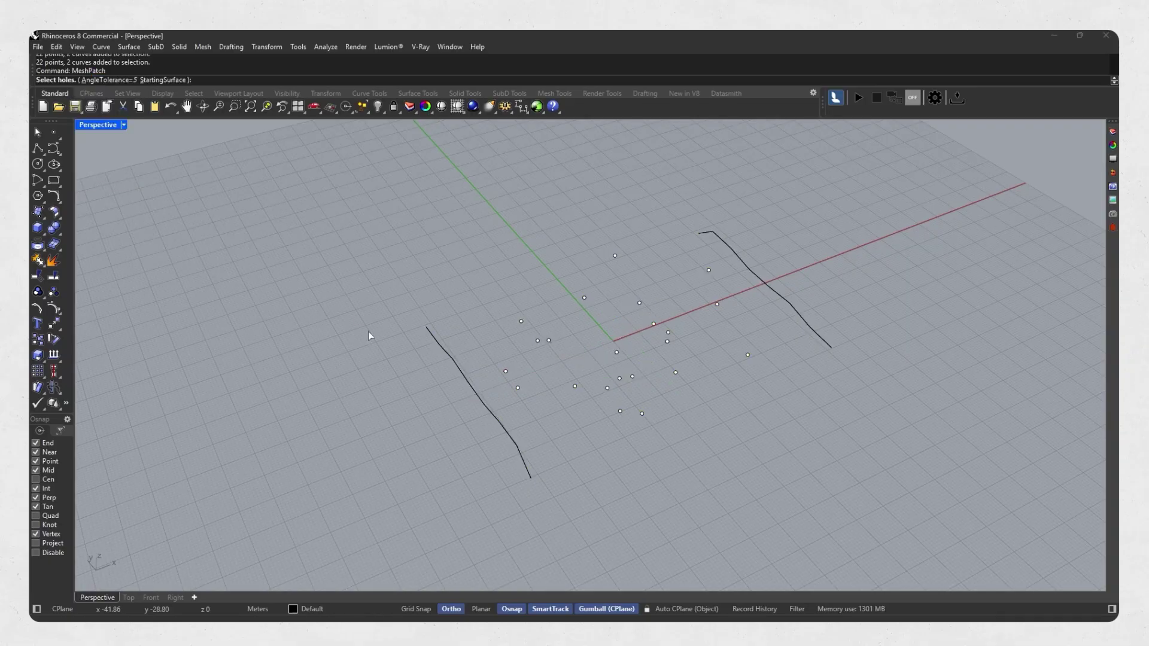
{"action": "key", "text": "Return"}
{"action": "right_click_drag", "start_coordinate": [508, 457], "coordinate": [344, 393]}
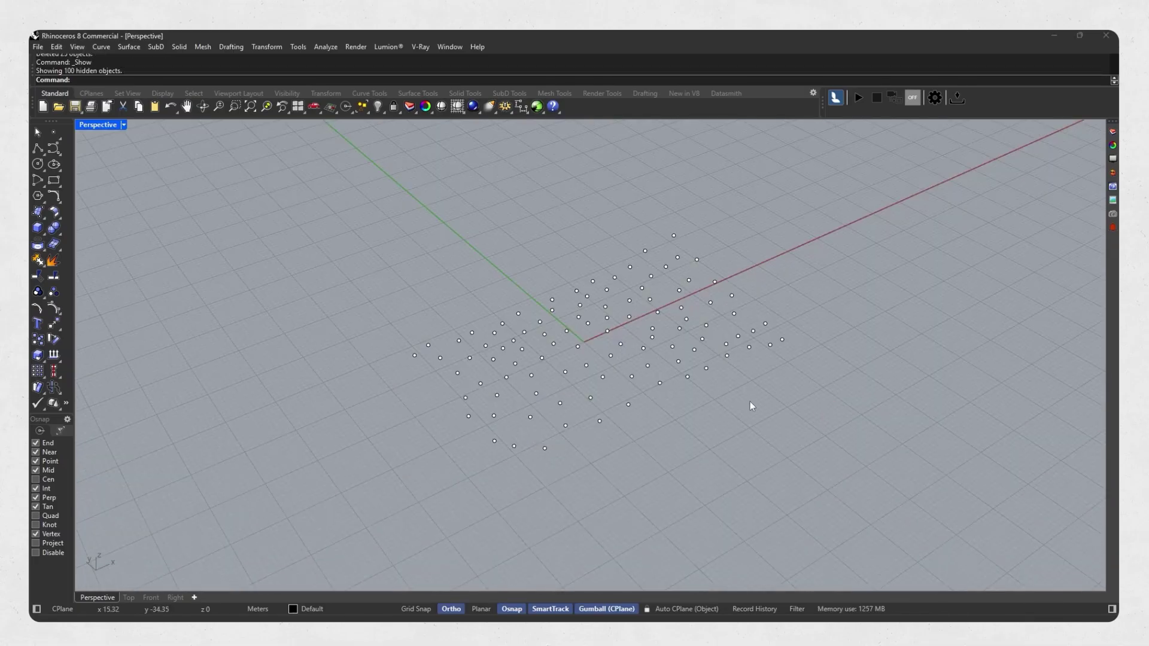
Select all 100 points and run MeshPatch on them without holes
{"action": "right_click_drag", "start_coordinate": [758, 406], "coordinate": [756, 402]}
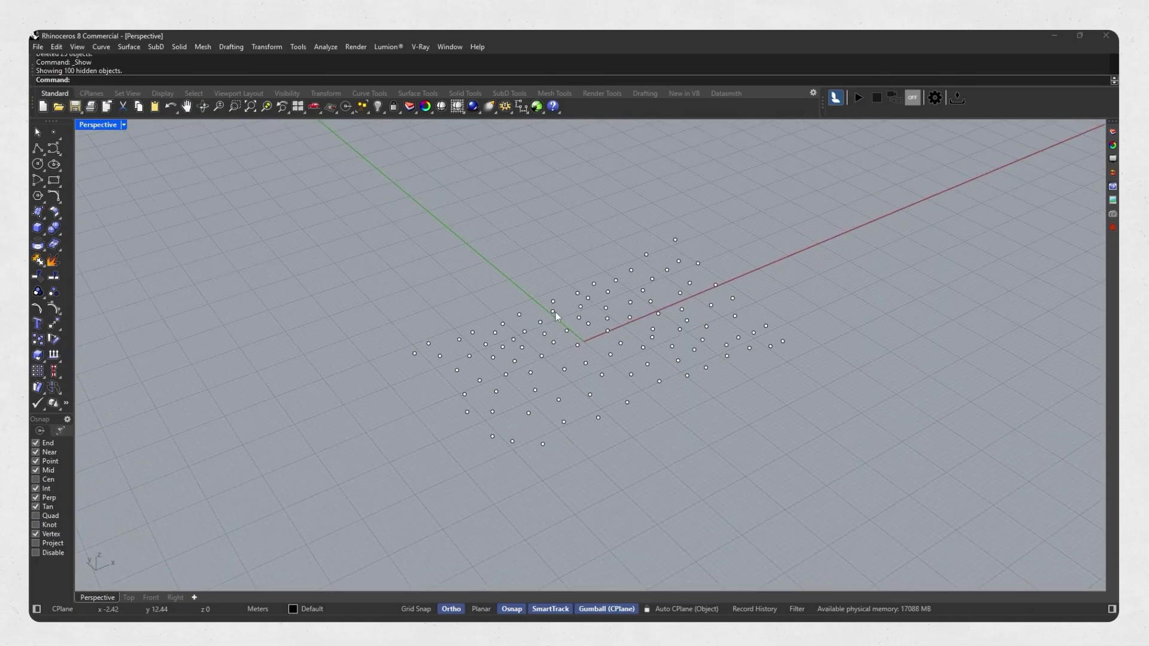
{"action": "right_click_drag", "start_coordinate": [751, 392], "coordinate": [655, 430]}
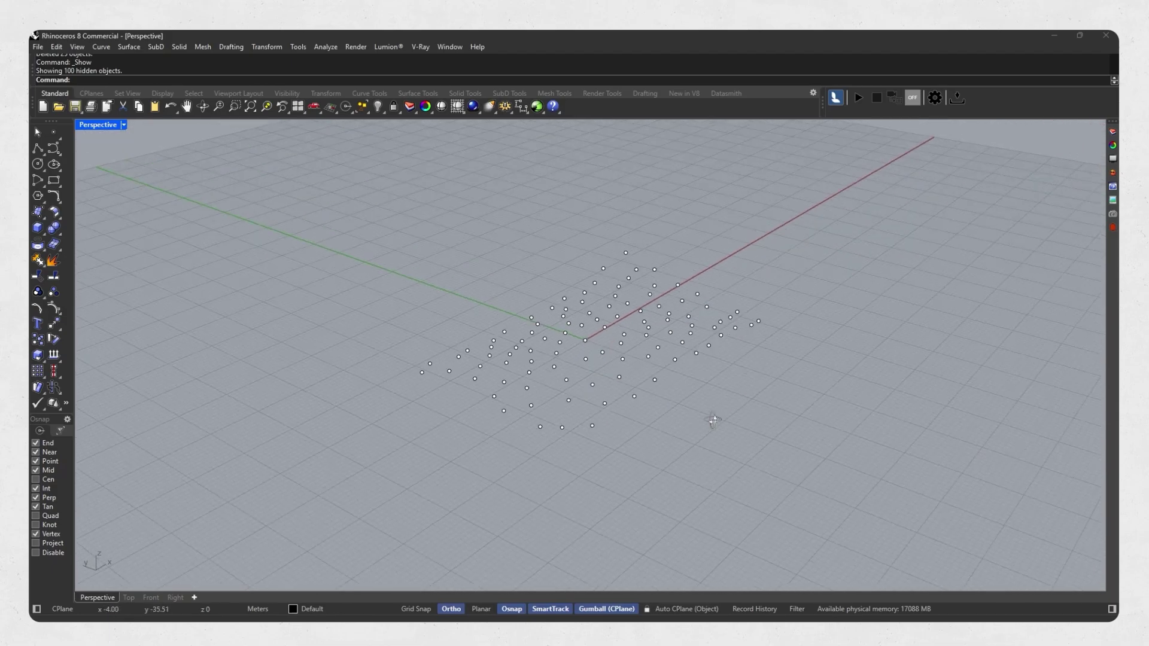
{"action": "left_click_drag", "start_coordinate": [867, 195], "coordinate": [385, 461]}
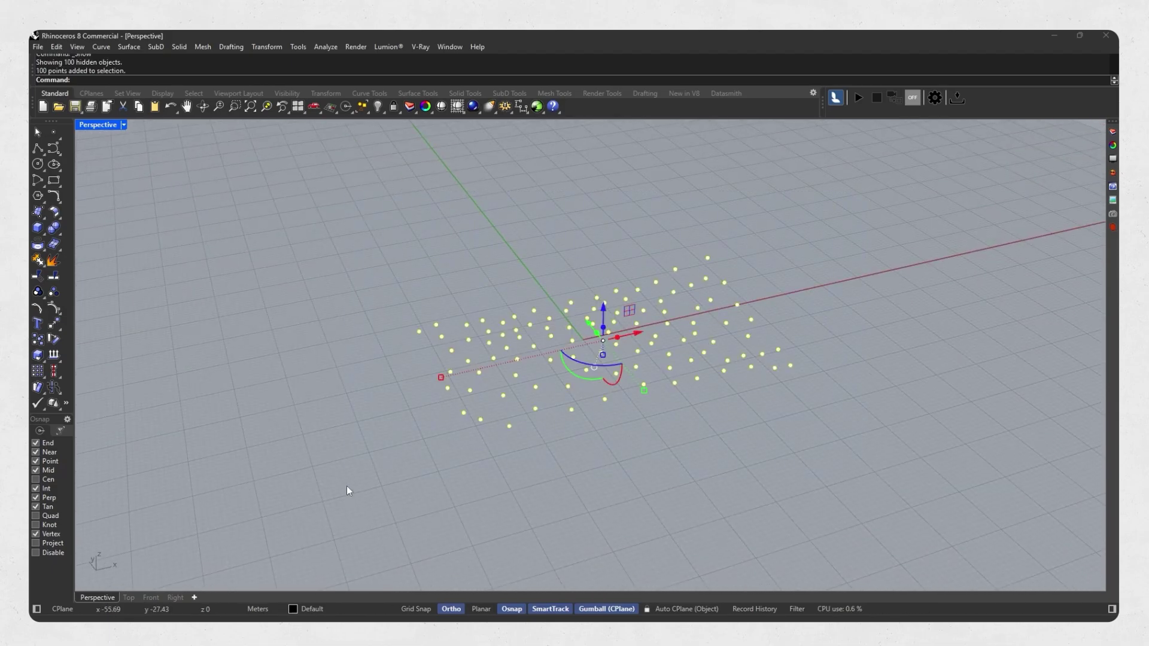
{"action": "right_click_drag", "start_coordinate": [349, 487], "coordinate": [645, 413]}
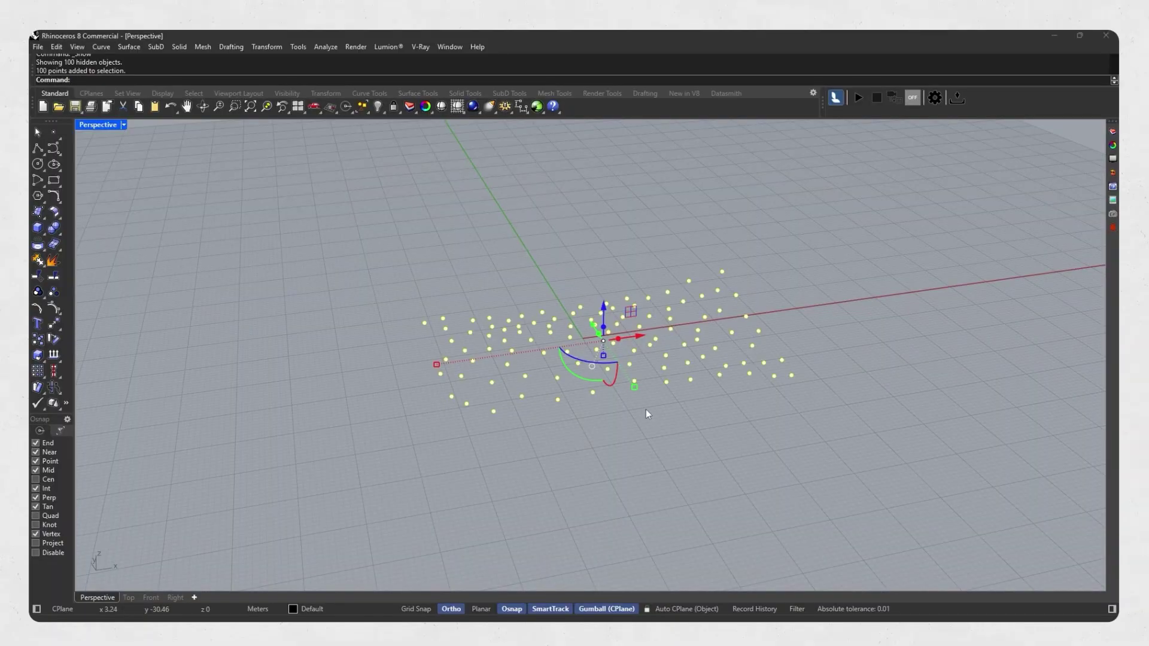
{"action": "type", "text": "m"}
{"action": "key", "text": "Return"}
{"action": "key", "text": "Return"}
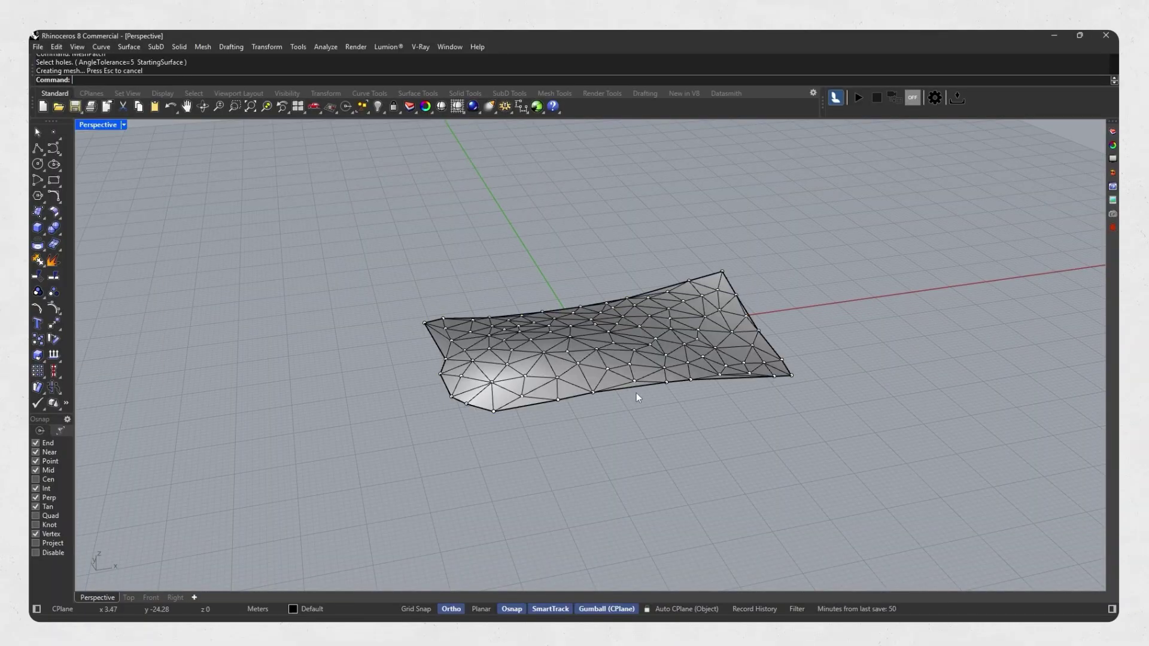
Cancel the repeated MeshPatch and inspect the new mesh from several angles
{"action": "mouse_move", "coordinate": [612, 379]}
{"action": "right_mouse_down"}
{"action": "mouse_move", "coordinate": [591, 338]}
{"action": "mouse_move", "coordinate": [545, 368]}
{"action": "right_mouse_up"}
{"action": "scroll", "coordinate": [585, 353], "scroll_direction": "up", "scroll_amount": 5}
{"action": "key", "text": "Return"}
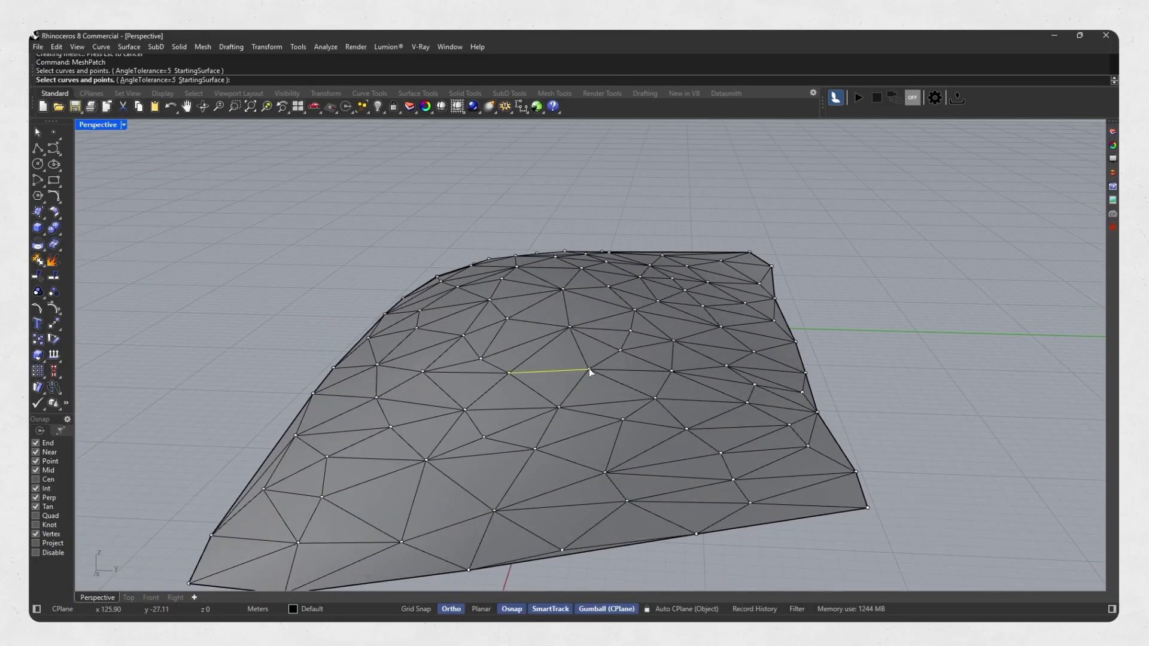
{"action": "key", "text": "Escape"}
{"action": "left_click", "coordinate": [543, 373]}
{"action": "left_click", "coordinate": [918, 336]}
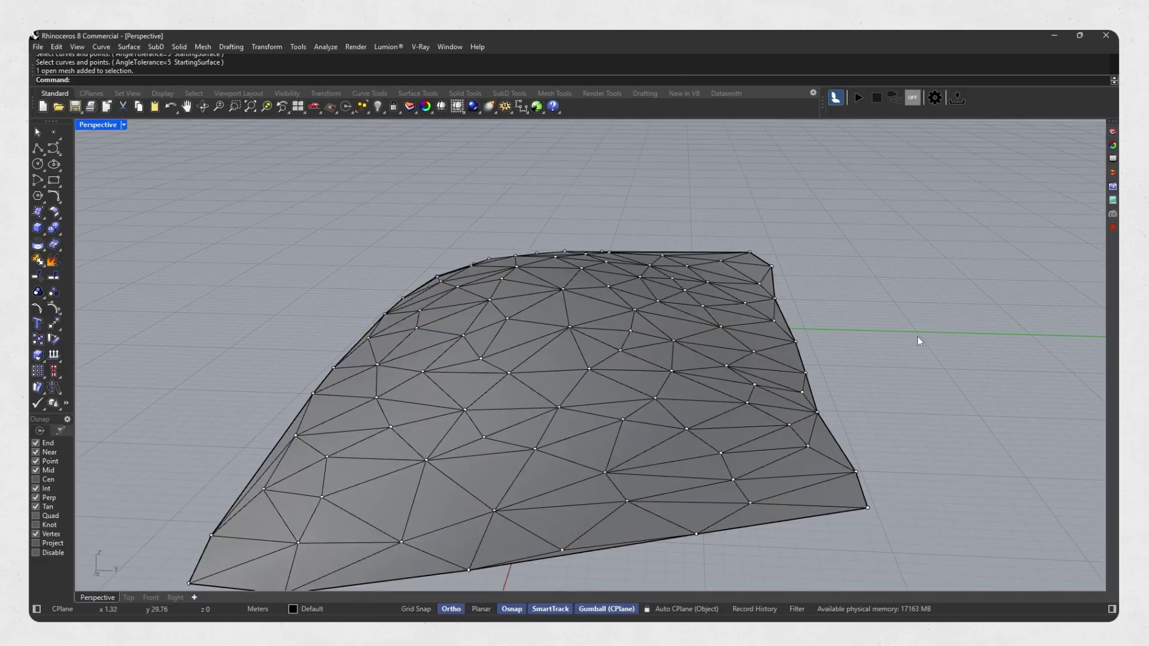
{"action": "mouse_move", "coordinate": [918, 336]}
{"action": "right_mouse_down"}
{"action": "mouse_move", "coordinate": [575, 373]}
{"action": "mouse_move", "coordinate": [621, 380]}
{"action": "mouse_move", "coordinate": [648, 346]}
{"action": "right_mouse_up"}
{"action": "scroll", "coordinate": [621, 380], "scroll_direction": "down", "scroll_amount": 2}
{"action": "scroll", "coordinate": [615, 388], "scroll_direction": "down", "scroll_amount": 2}
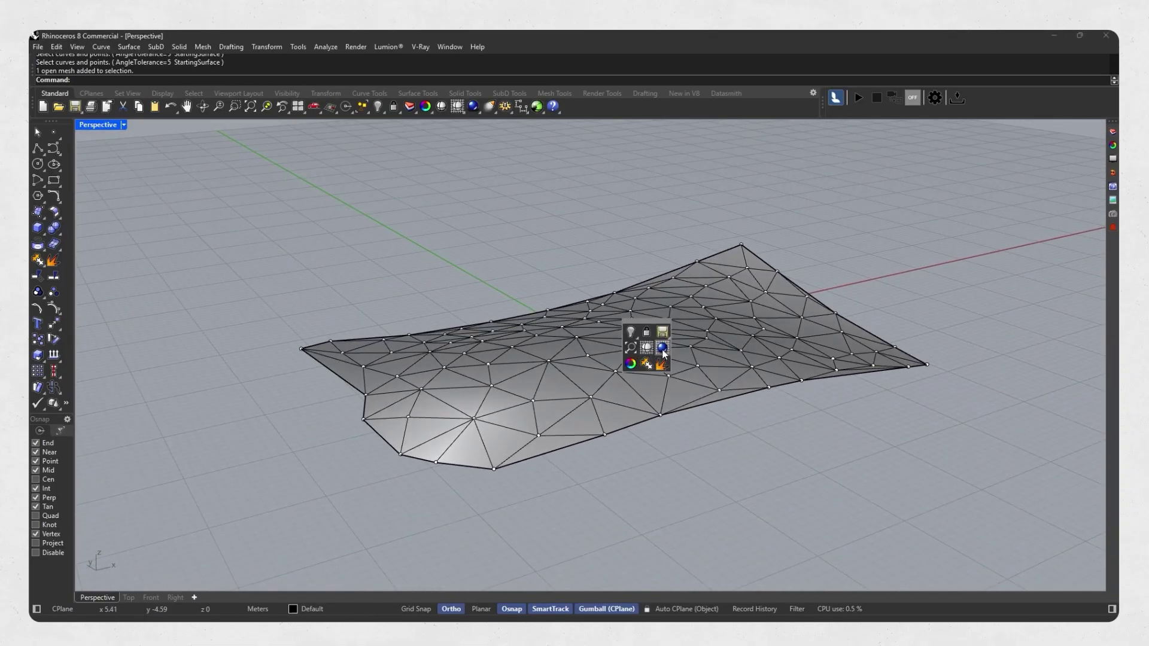
{"action": "left_click", "coordinate": [663, 353]}
{"action": "right_click_drag", "start_coordinate": [692, 380], "coordinate": [690, 395]}
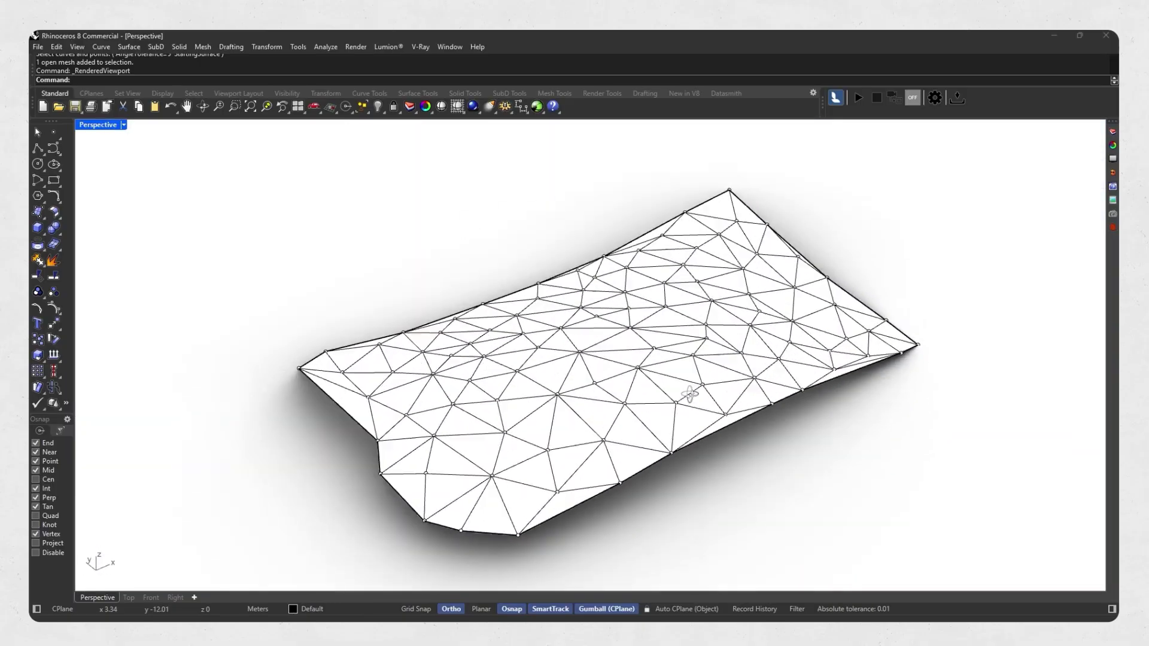
{"action": "scroll", "coordinate": [690, 395], "scroll_direction": "down", "scroll_amount": 3}
{"action": "scroll", "coordinate": [664, 404], "scroll_direction": "down", "scroll_amount": 2}
{"action": "middle_click", "coordinate": [610, 386]}
{"action": "left_click", "coordinate": [626, 417]}
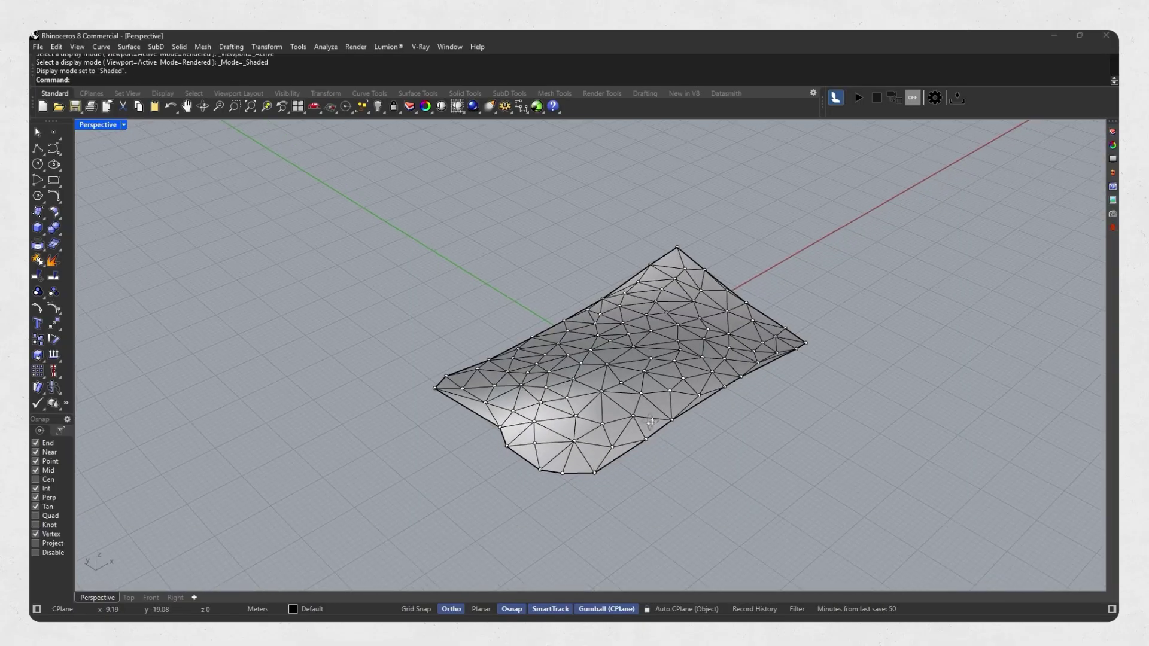
{"action": "mouse_move", "coordinate": [651, 422]}
{"action": "right_mouse_down"}
{"action": "mouse_move", "coordinate": [393, 361]}
{"action": "mouse_move", "coordinate": [659, 392]}
{"action": "right_mouse_up"}
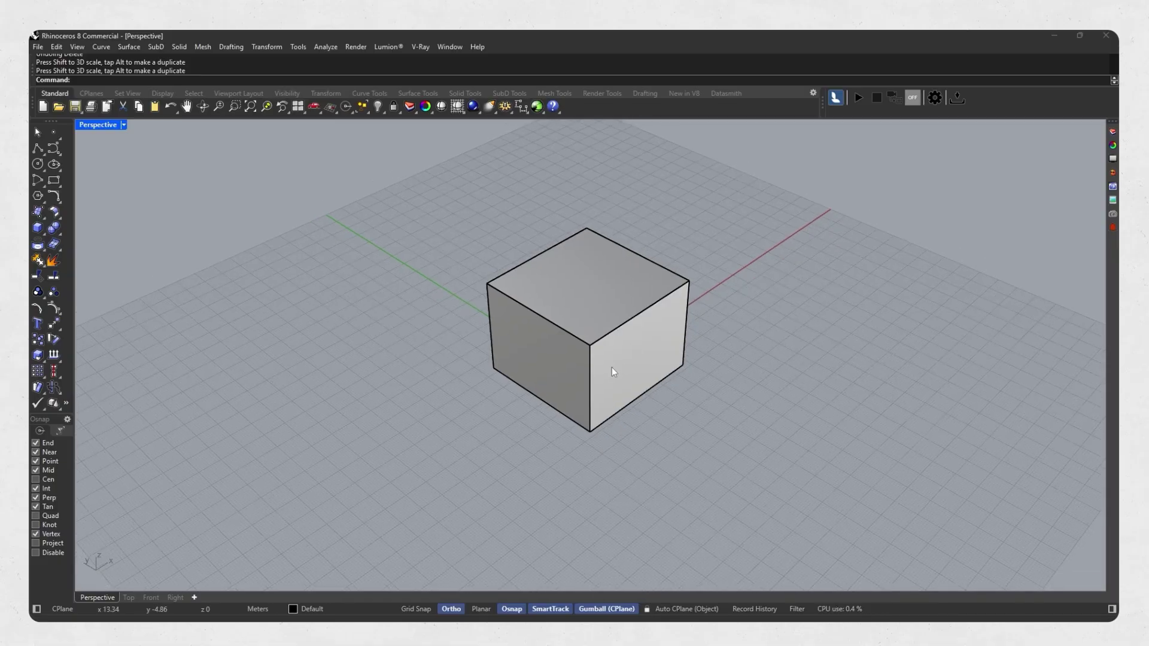
{"action": "right_click_drag", "start_coordinate": [600, 357], "coordinate": [646, 380]}
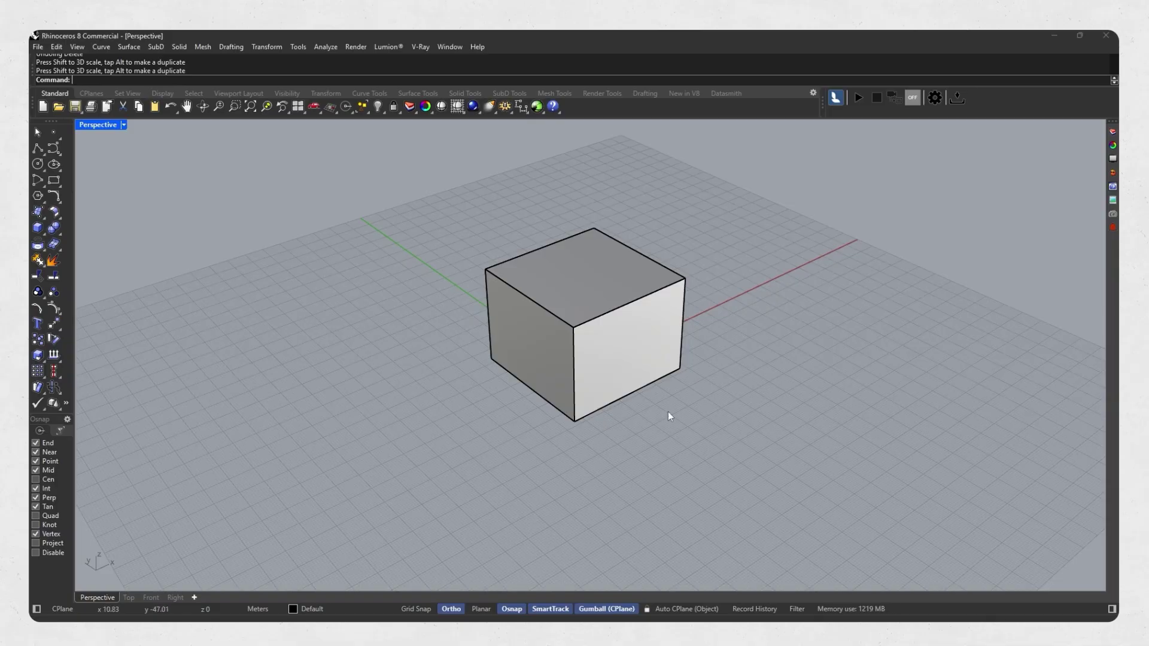
{"action": "right_click_drag", "start_coordinate": [669, 412], "coordinate": [661, 418]}
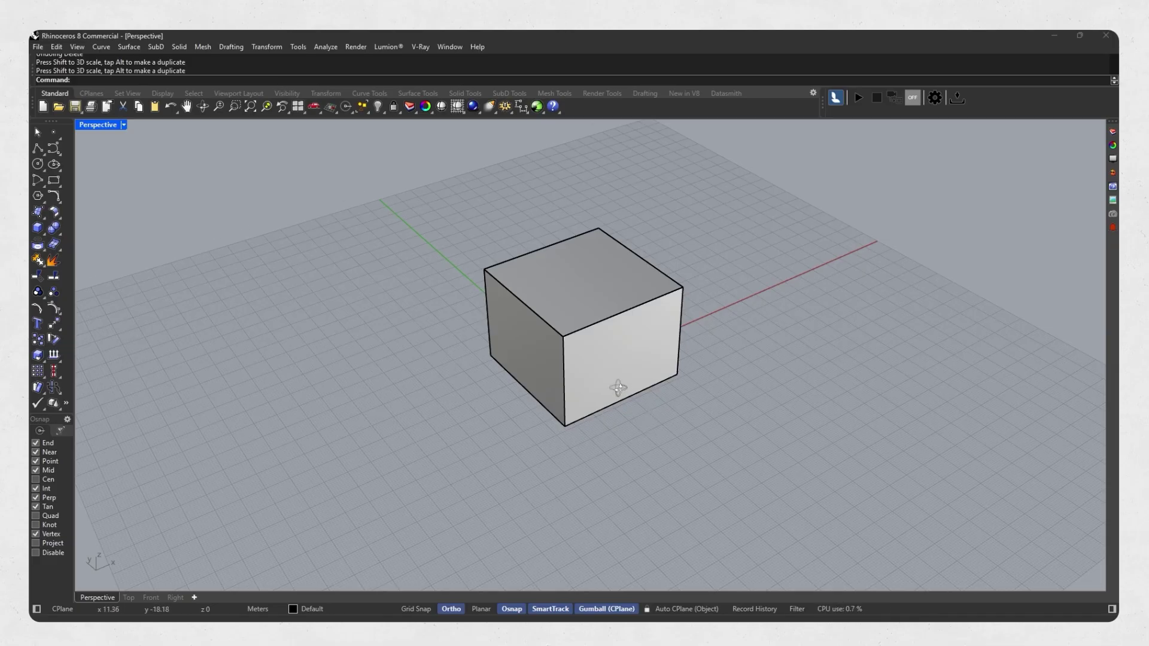
{"action": "right_click_drag", "start_coordinate": [618, 388], "coordinate": [623, 395]}
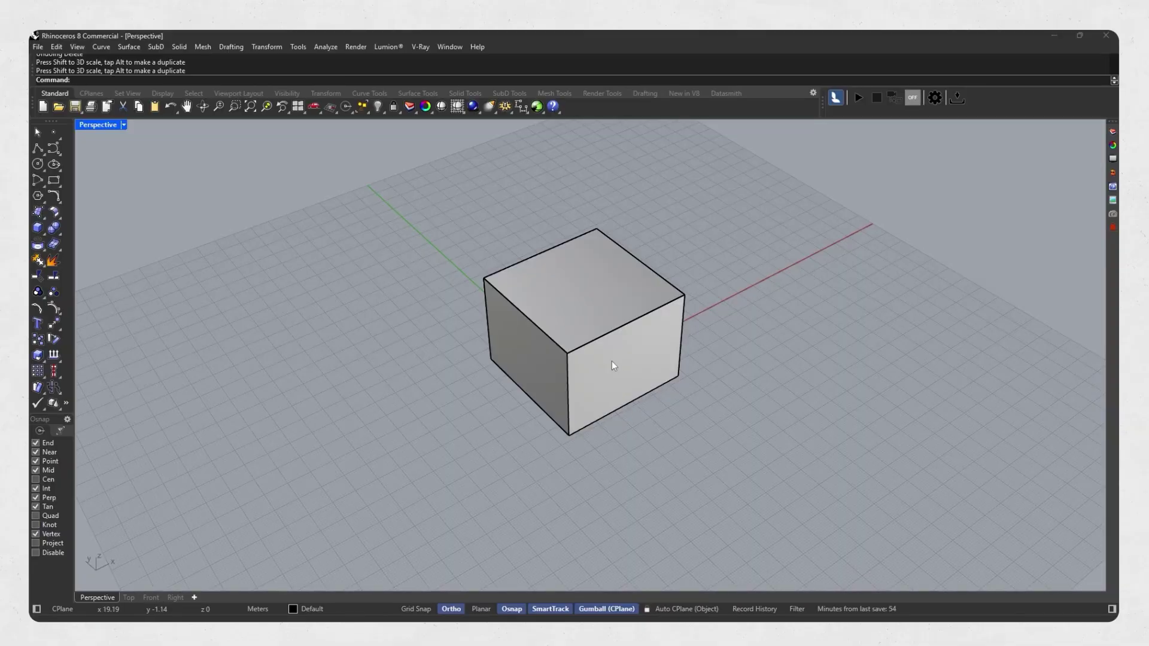
{"action": "right_click_drag", "start_coordinate": [613, 351], "coordinate": [607, 350], "text": "shift"}
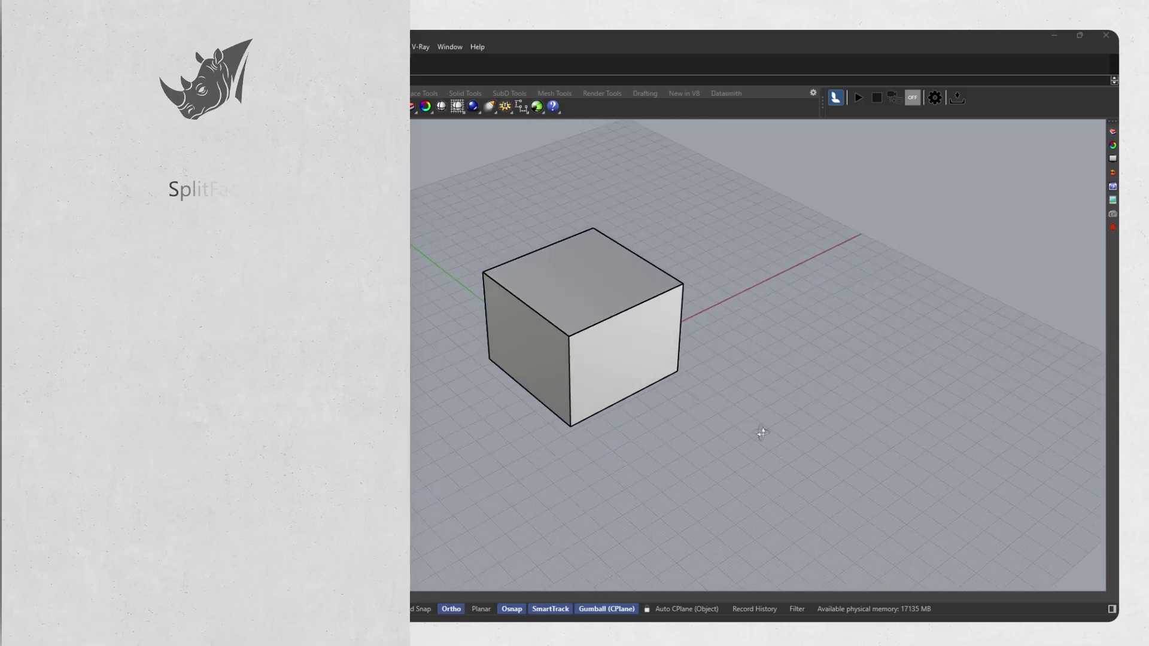
{"action": "right_click_drag", "start_coordinate": [762, 444], "coordinate": [749, 444]}
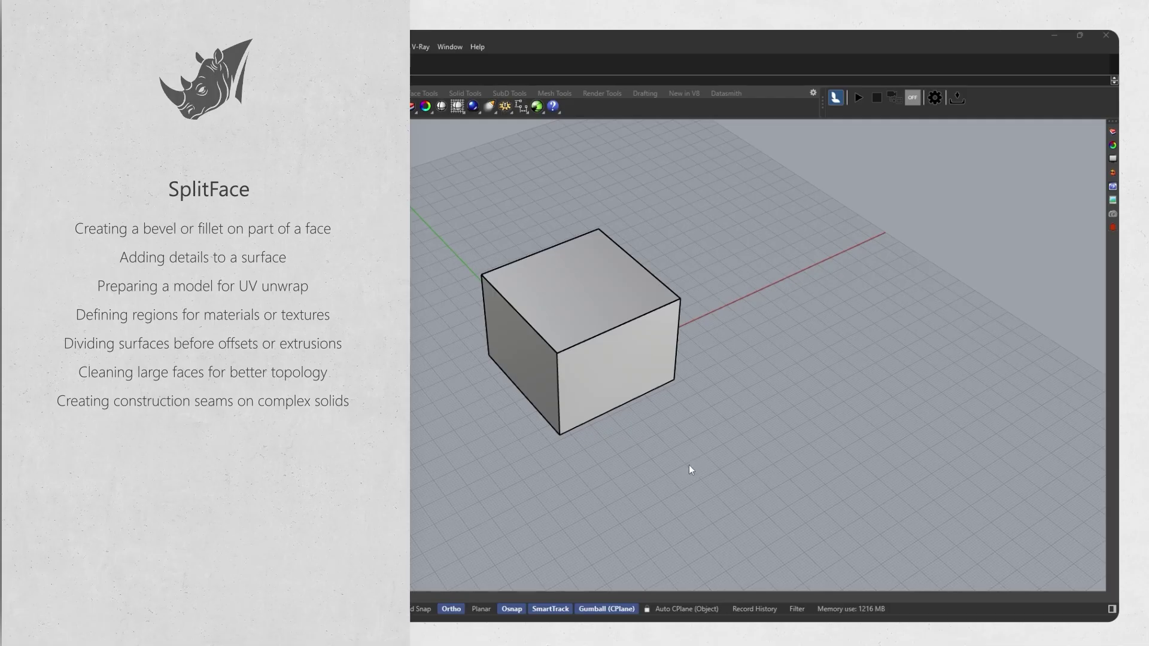
{"action": "right_click_drag", "start_coordinate": [688, 465], "coordinate": [683, 476]}
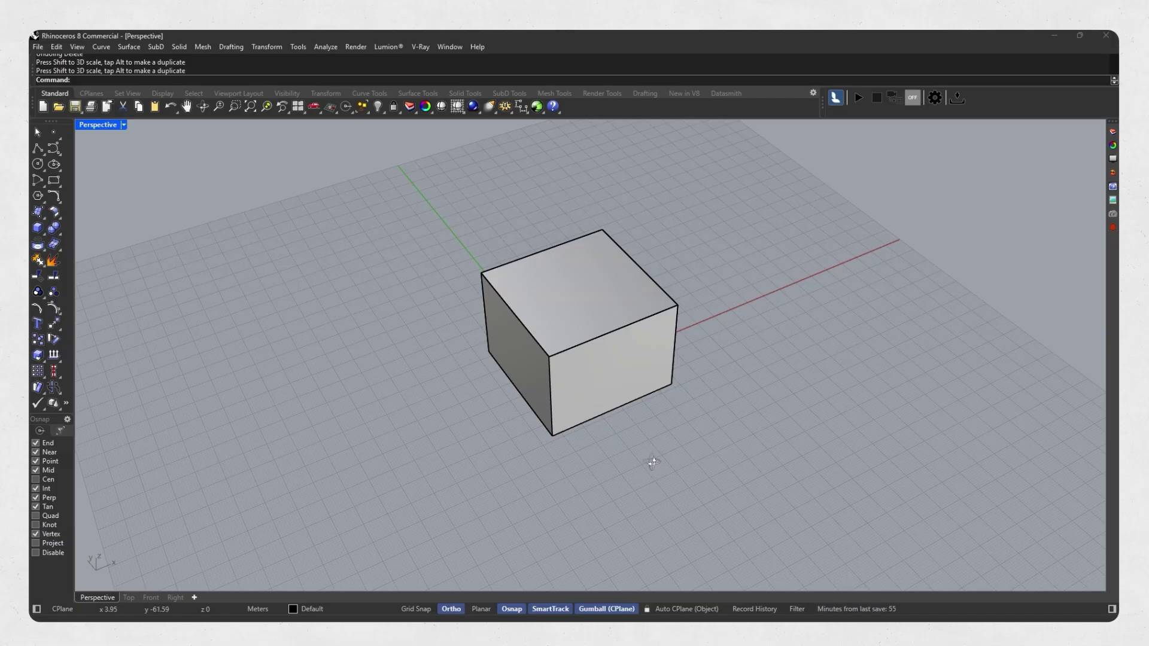
Split the box's top face with a SplitFace seam from back-edge midpoint to front edge
{"action": "right_click_drag", "start_coordinate": [648, 469], "coordinate": [633, 436]}
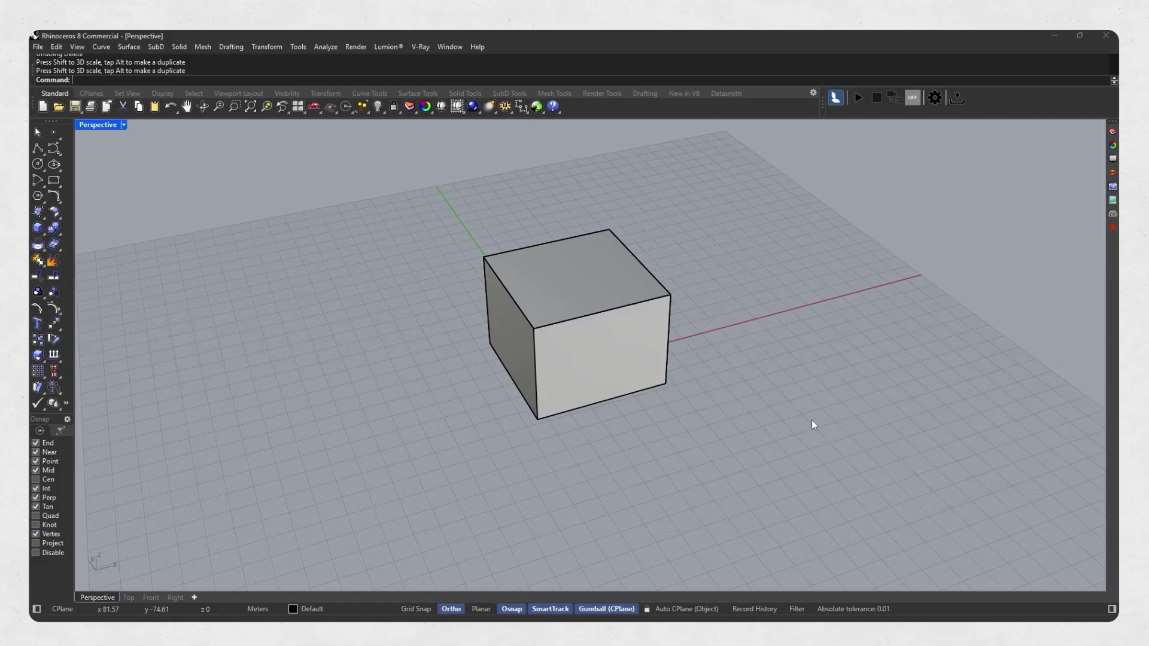
{"action": "type", "text": "Split"}
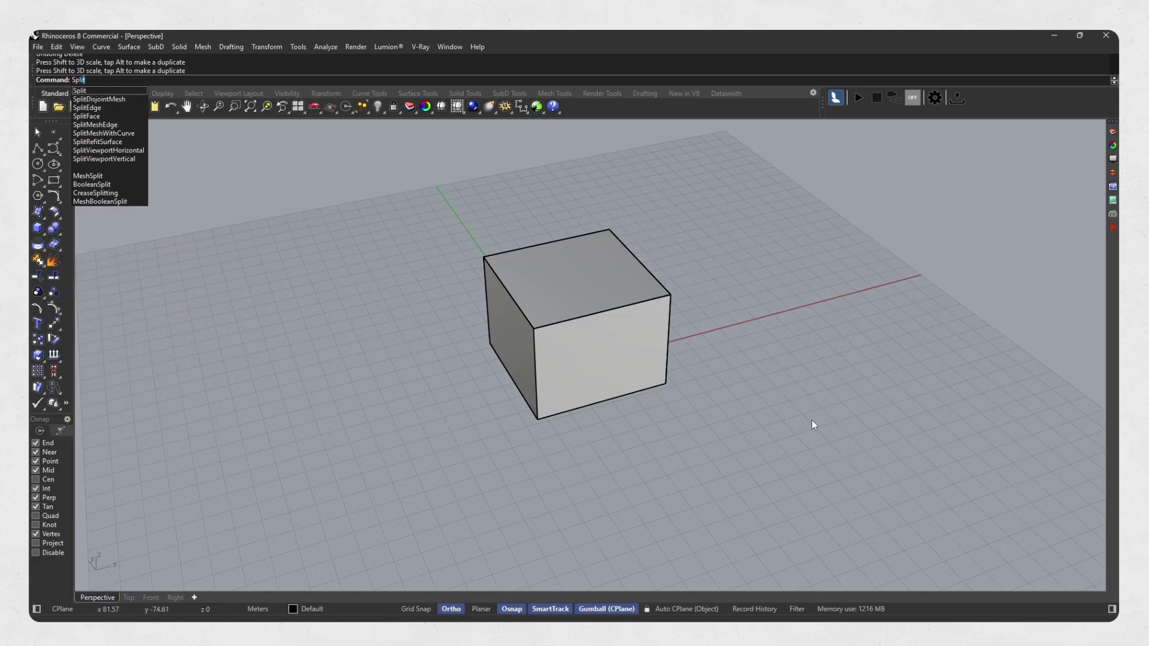
{"action": "type", "text": "Face"}
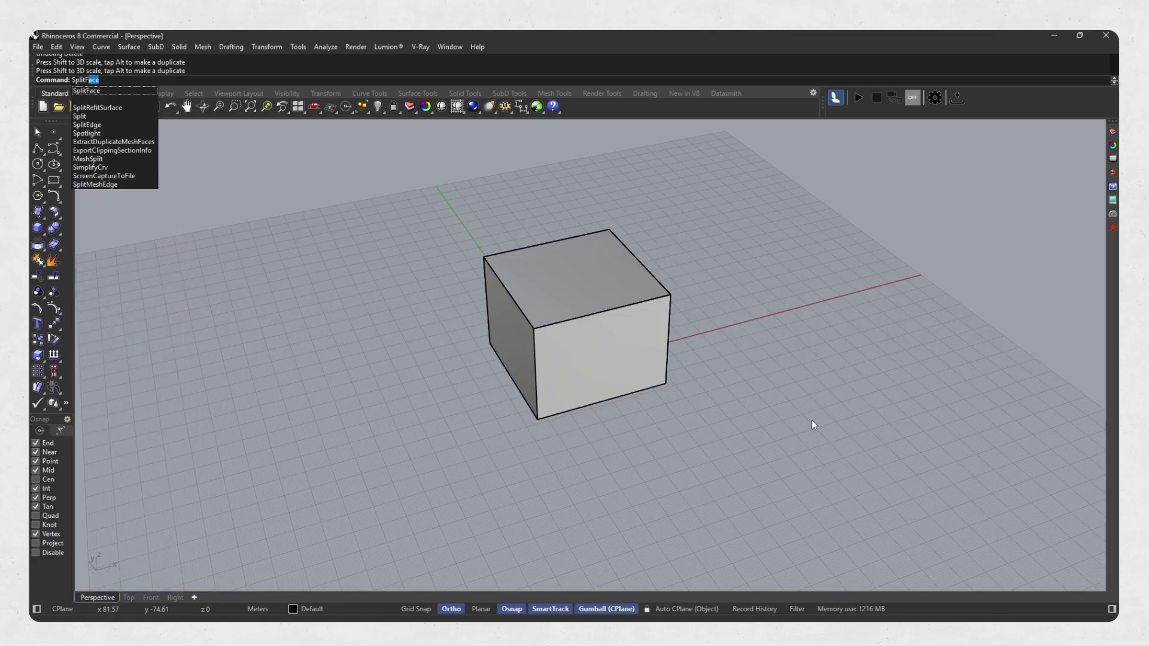
{"action": "key", "text": "Return"}
{"action": "left_click", "coordinate": [573, 291]}
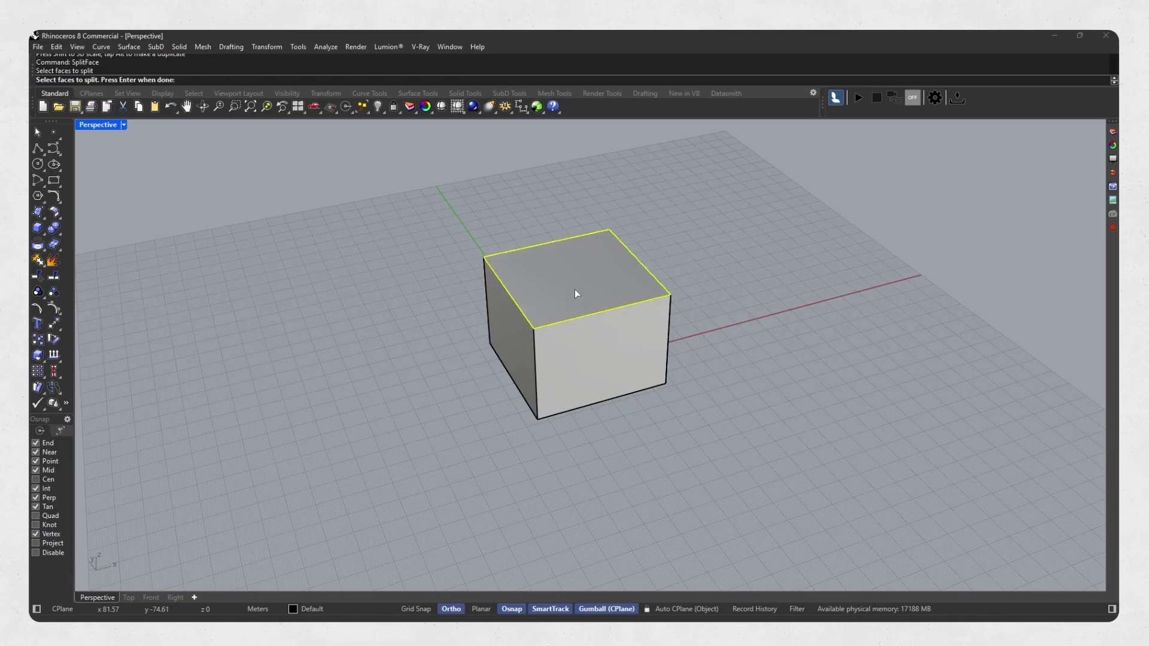
{"action": "key", "text": "Return"}
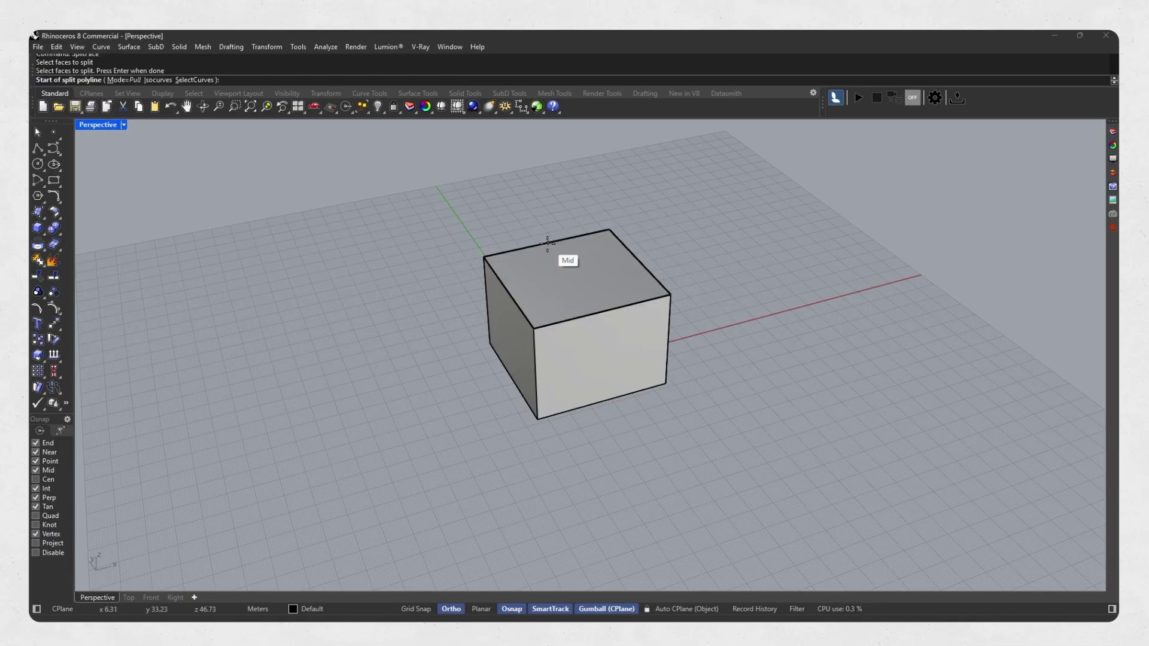
{"action": "left_click", "coordinate": [549, 244]}
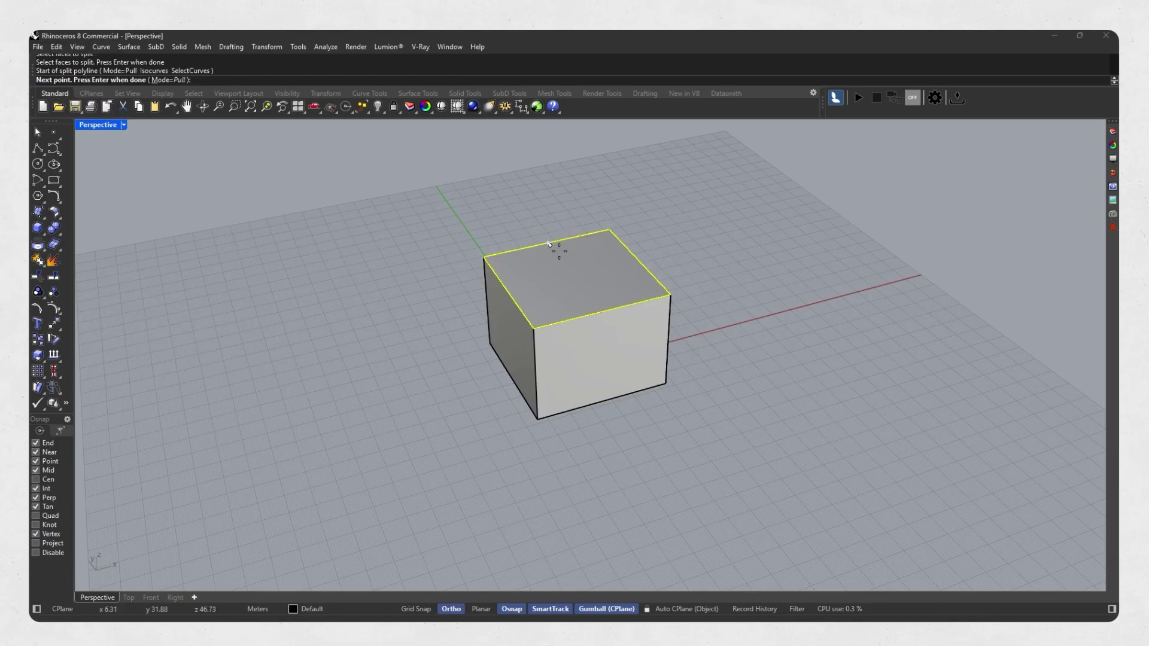
{"action": "left_click", "coordinate": [603, 311]}
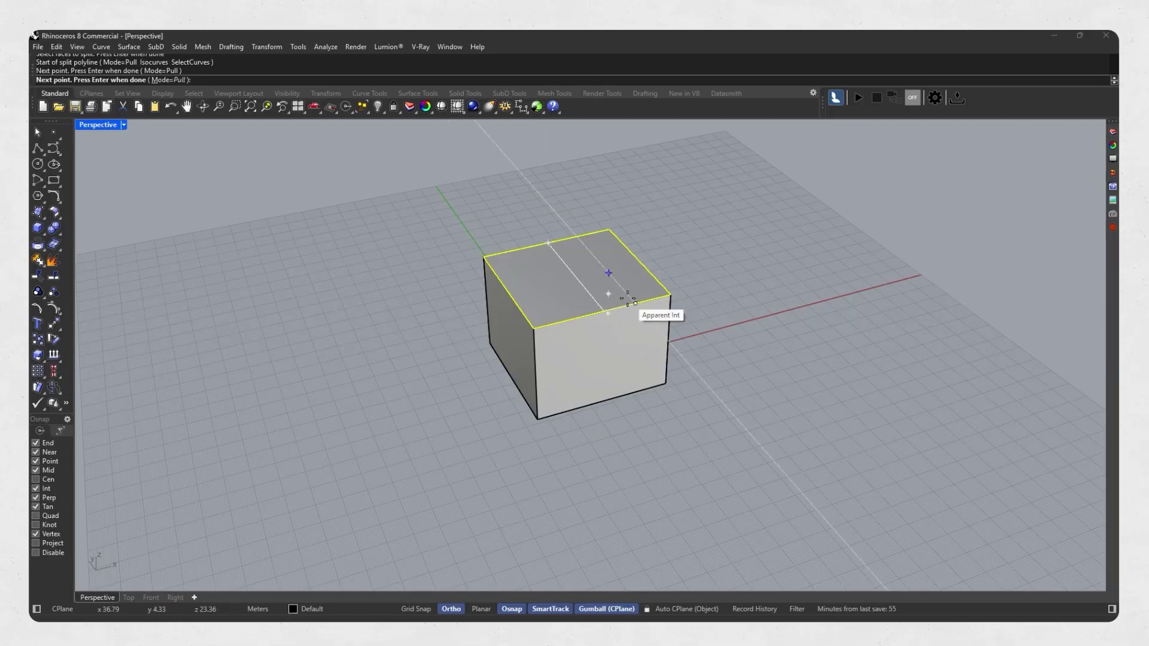
{"action": "key", "text": "Return"}
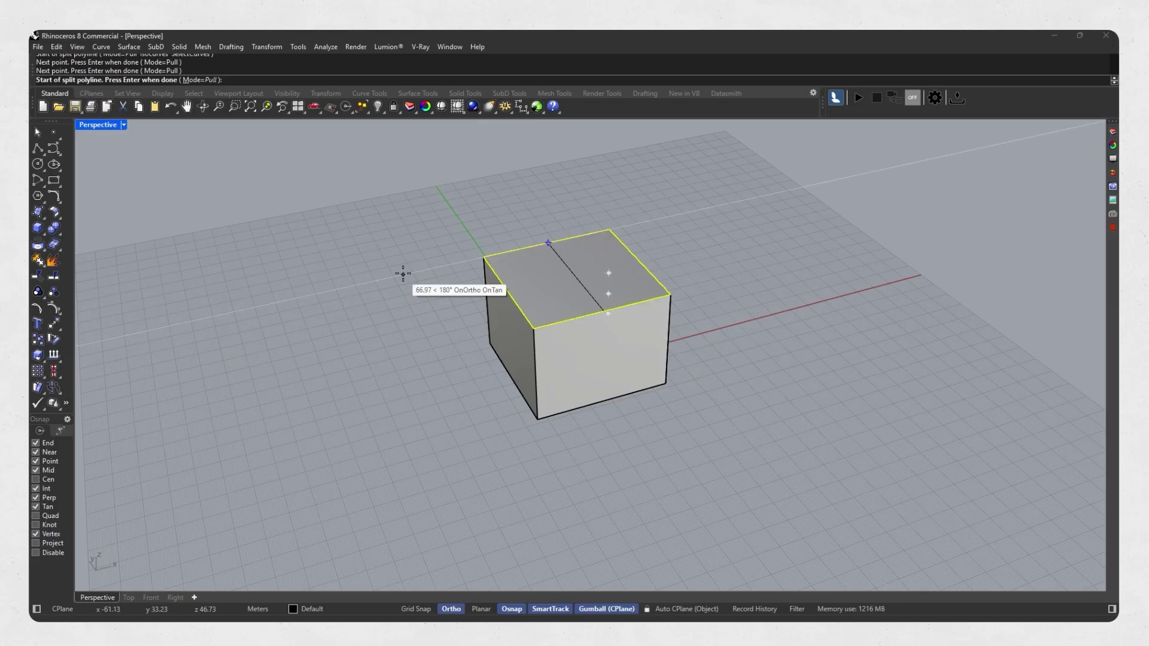
{"action": "key", "text": "Return"}
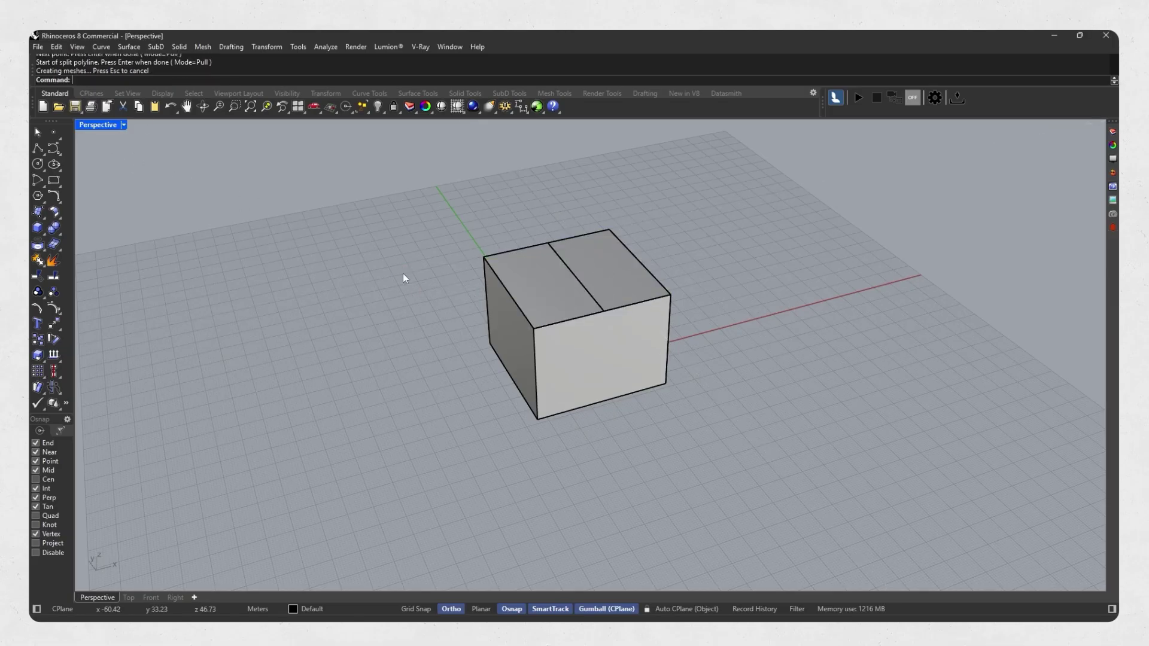
Lift the top seam edge with the gumball into a gable, inspect it, then undo
{"action": "right_click_drag", "start_coordinate": [603, 296], "coordinate": [608, 319]}
{"action": "scroll", "coordinate": [607, 319], "scroll_direction": "up", "scroll_amount": 2}
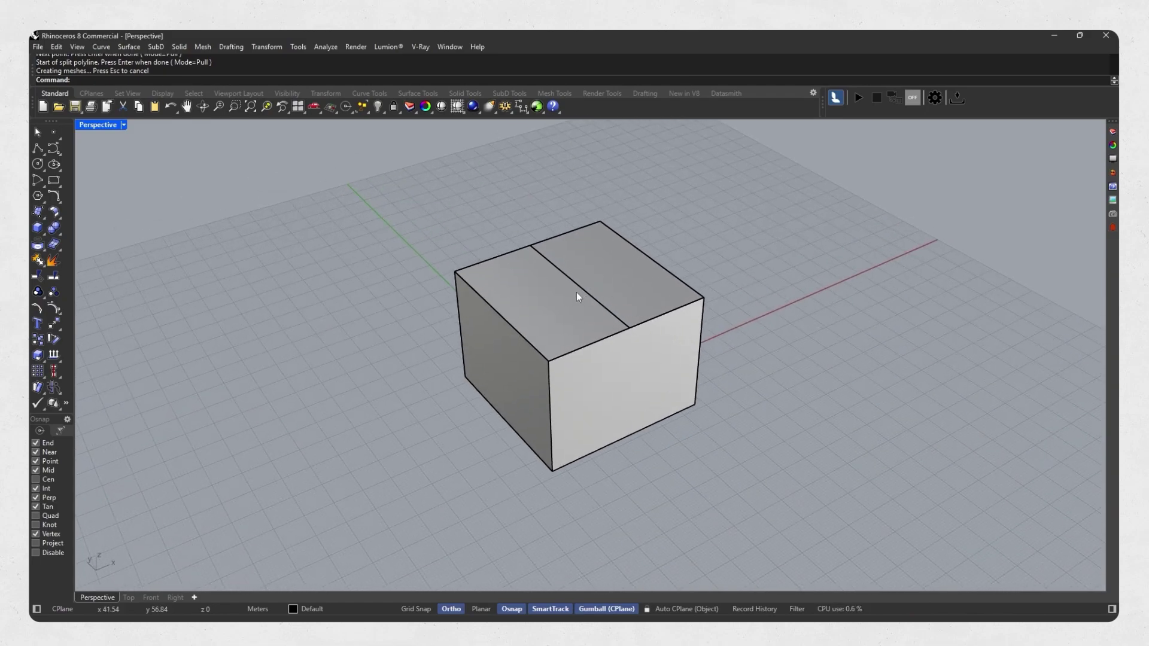
{"action": "left_click", "coordinate": [585, 289], "text": "ctrl+shift"}
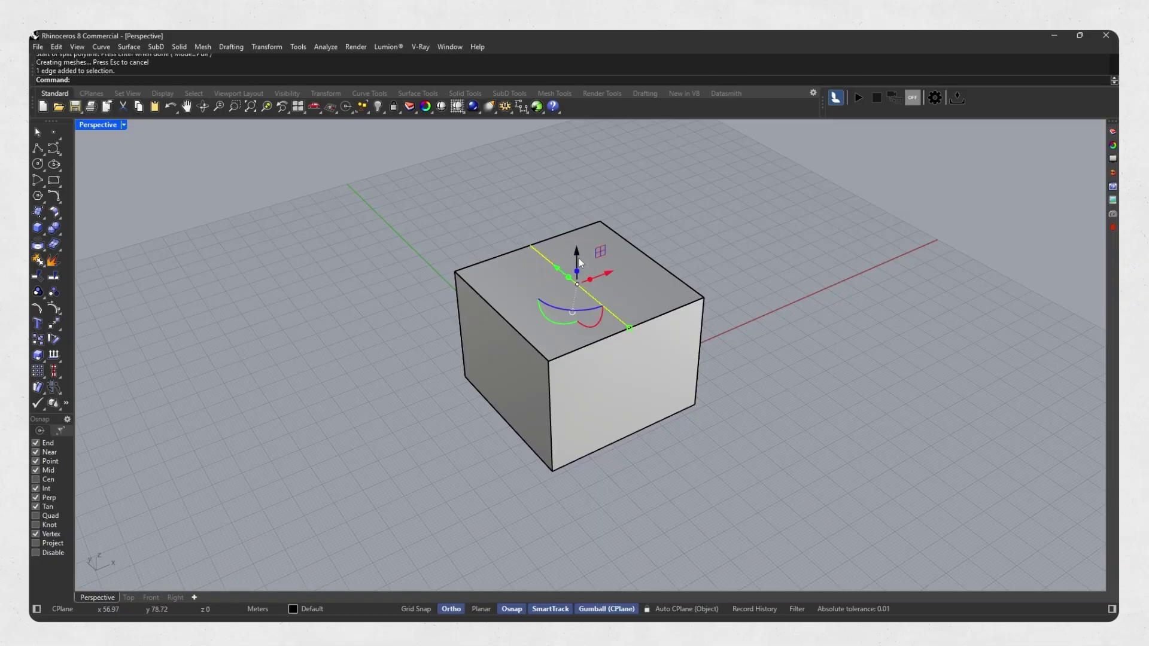
{"action": "left_click_drag", "start_coordinate": [577, 256], "coordinate": [576, 193]}
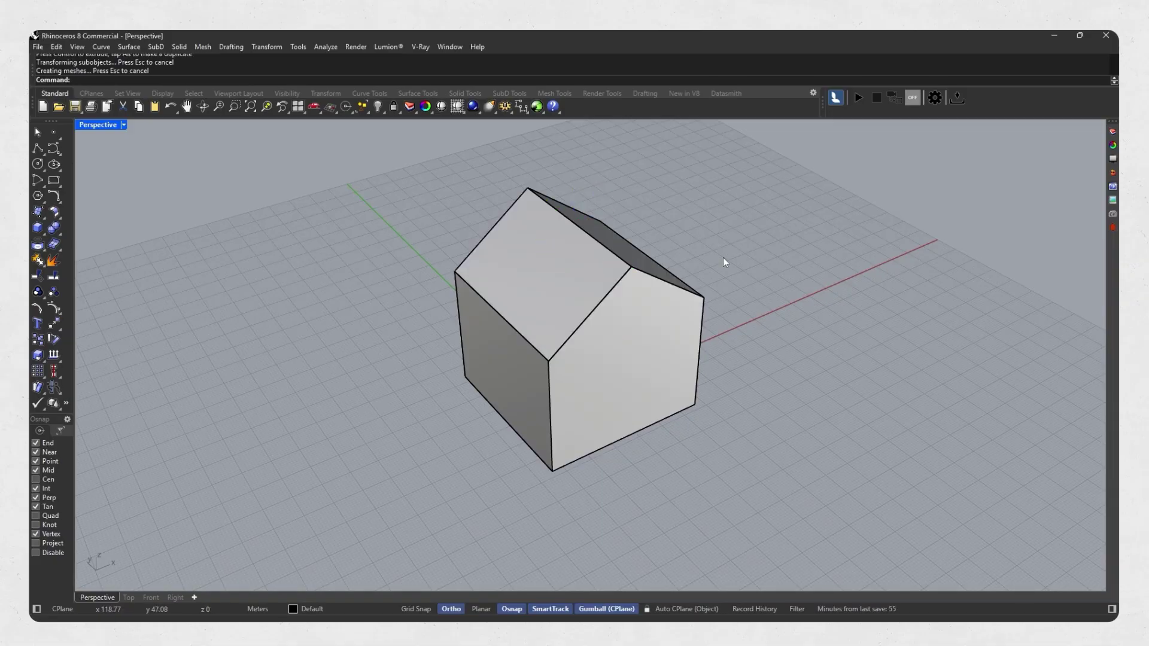
{"action": "mouse_move", "coordinate": [724, 262]}
{"action": "right_mouse_down"}
{"action": "mouse_move", "coordinate": [533, 257]}
{"action": "mouse_move", "coordinate": [646, 277]}
{"action": "mouse_move", "coordinate": [653, 285]}
{"action": "mouse_move", "coordinate": [616, 295]}
{"action": "mouse_move", "coordinate": [626, 303]}
{"action": "right_mouse_up"}
{"action": "key", "text": "ctrl+z"}
{"action": "key", "text": "Escape"}
{"action": "type", "text": "Split"}
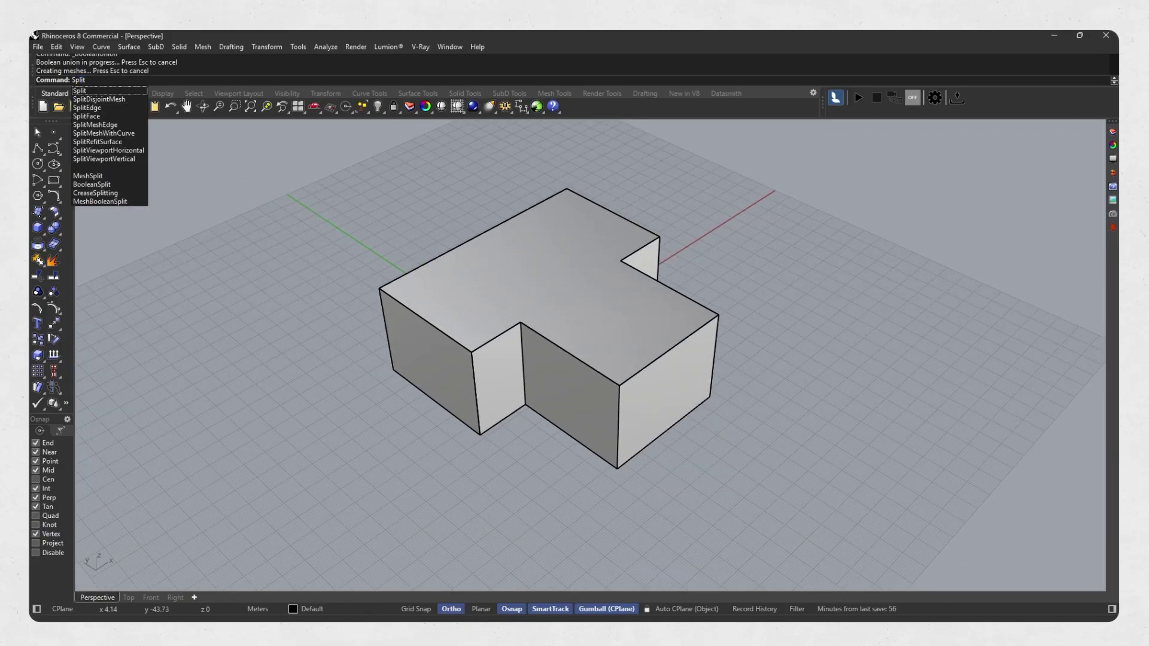
{"action": "type", "text": "Face"}
Split the T-block's top faces with ridge lines and a diagonal inner-corner seam
{"action": "key", "text": "Return"}
{"action": "left_click", "coordinate": [581, 315]}
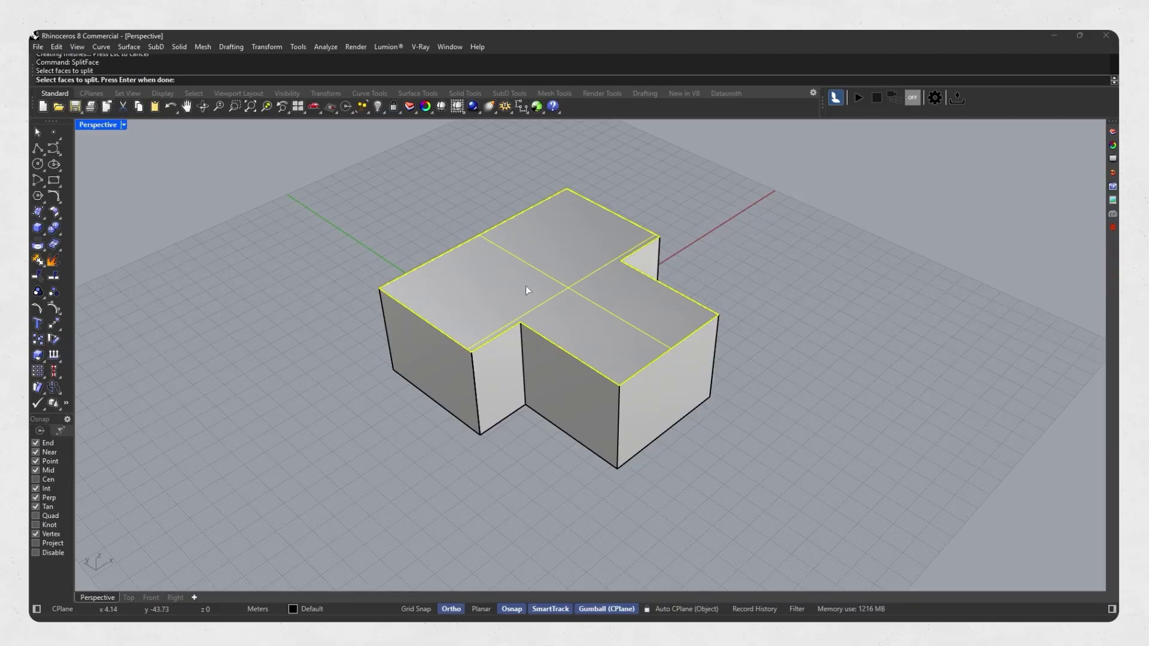
{"action": "key", "text": "Return"}
{"action": "left_click", "coordinate": [422, 311]}
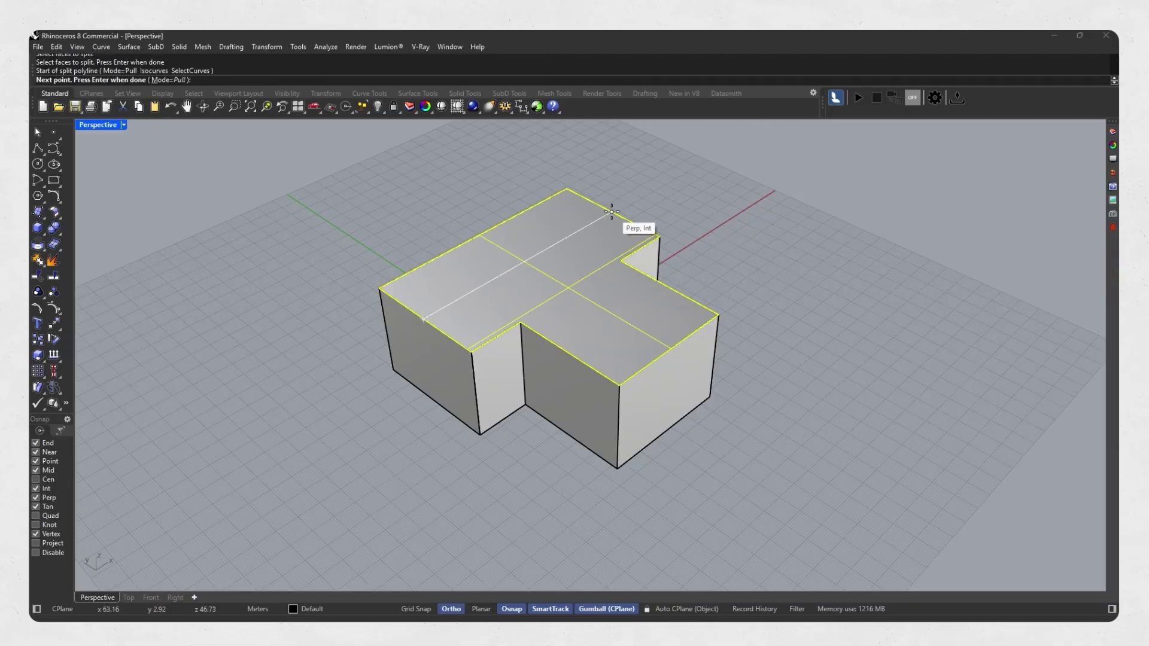
{"action": "left_click", "coordinate": [530, 262]}
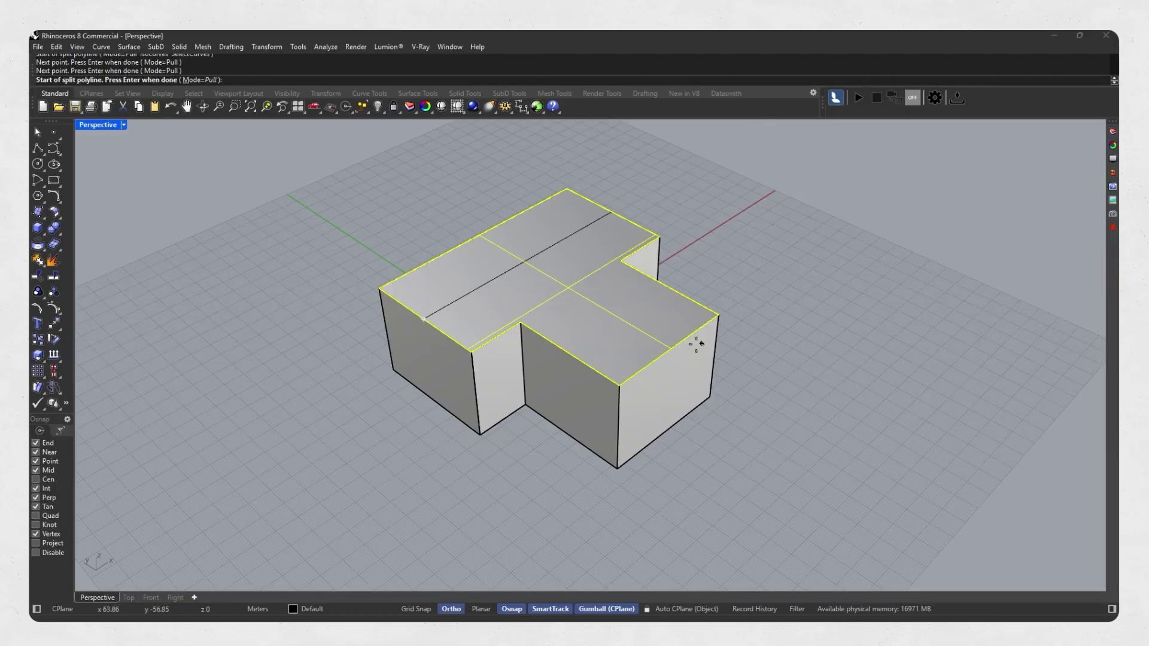
{"action": "key", "text": "Return"}
{"action": "left_click", "coordinate": [670, 349]}
{"action": "left_click", "coordinate": [529, 261]}
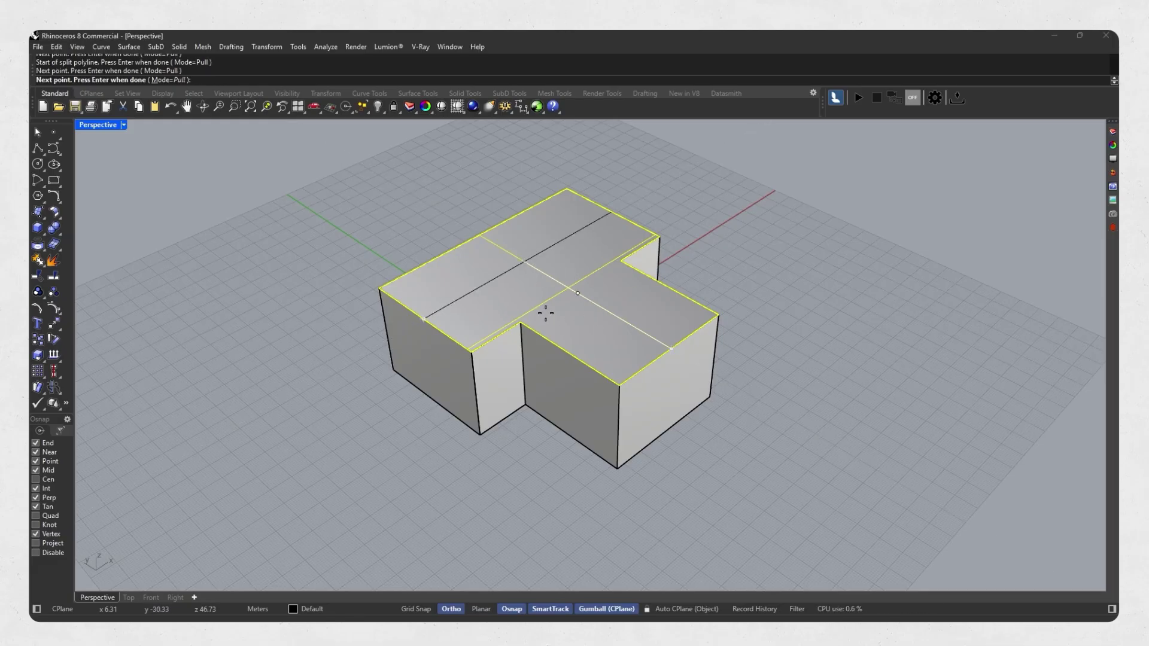
{"action": "key", "text": "Return"}
{"action": "left_click", "coordinate": [521, 320]}
{"action": "left_click", "coordinate": [523, 263]}
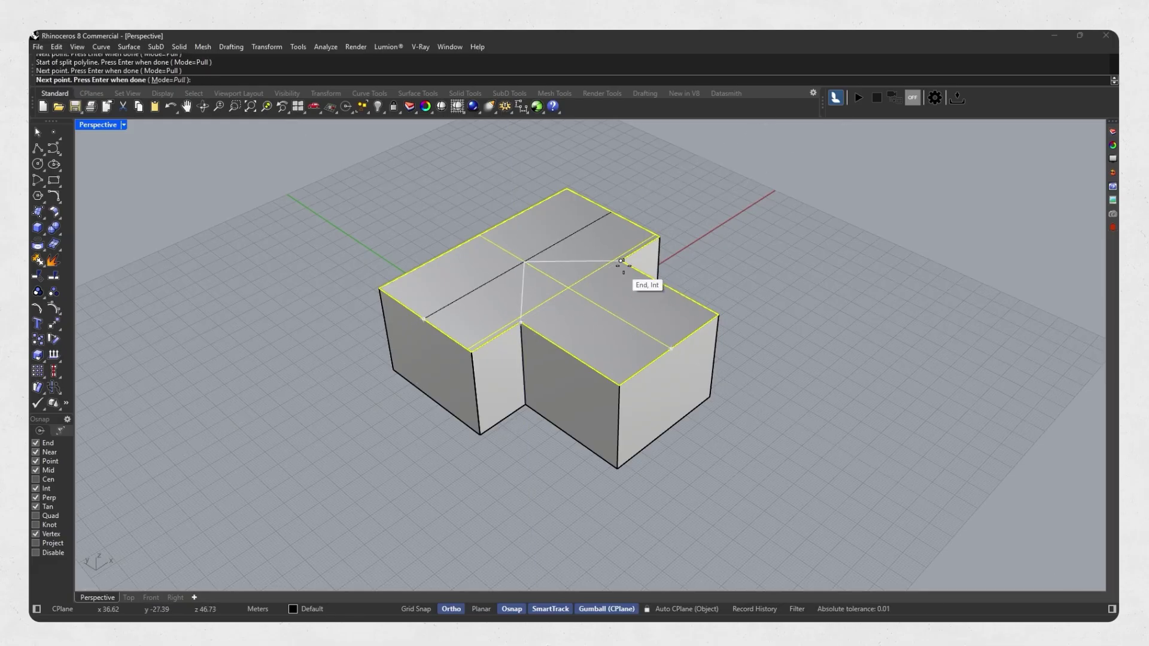
{"action": "left_click", "coordinate": [621, 262]}
{"action": "key", "text": "Return"}
{"action": "key", "text": "Return"}
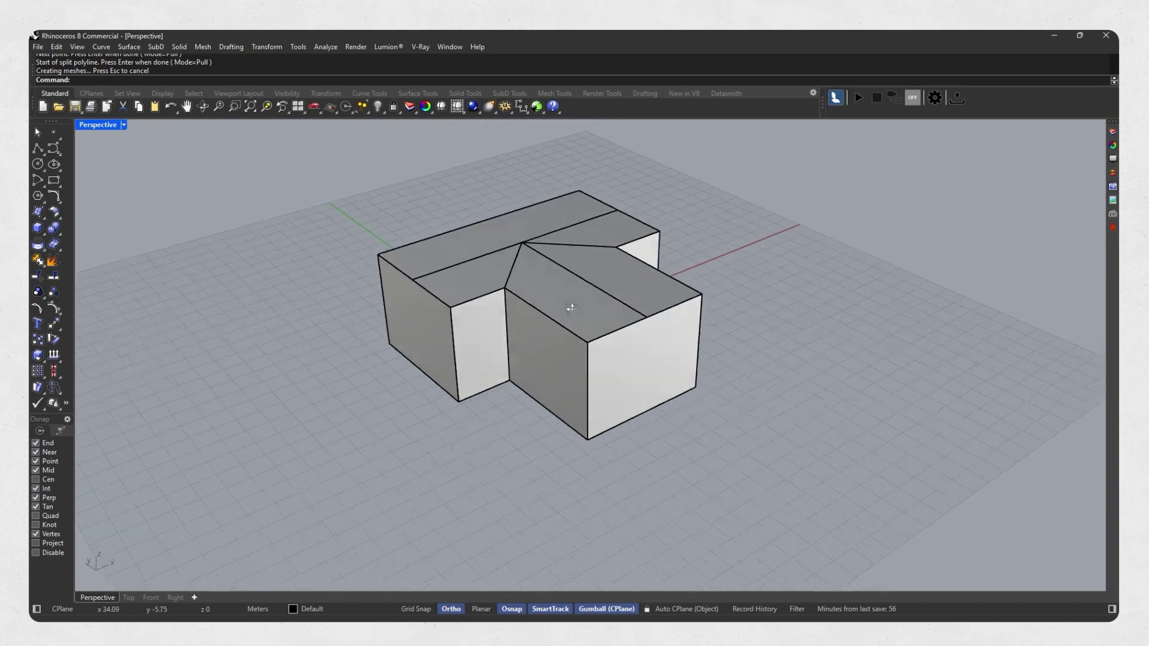
Raise both wings' ridge edges with the gumball into a cross-gabled roof
{"action": "right_click_drag", "start_coordinate": [571, 308], "coordinate": [598, 289]}
{"action": "left_click", "coordinate": [597, 290], "text": "ctrl+shift"}
{"action": "left_click", "coordinate": [494, 257], "text": "ctrl+shift"}
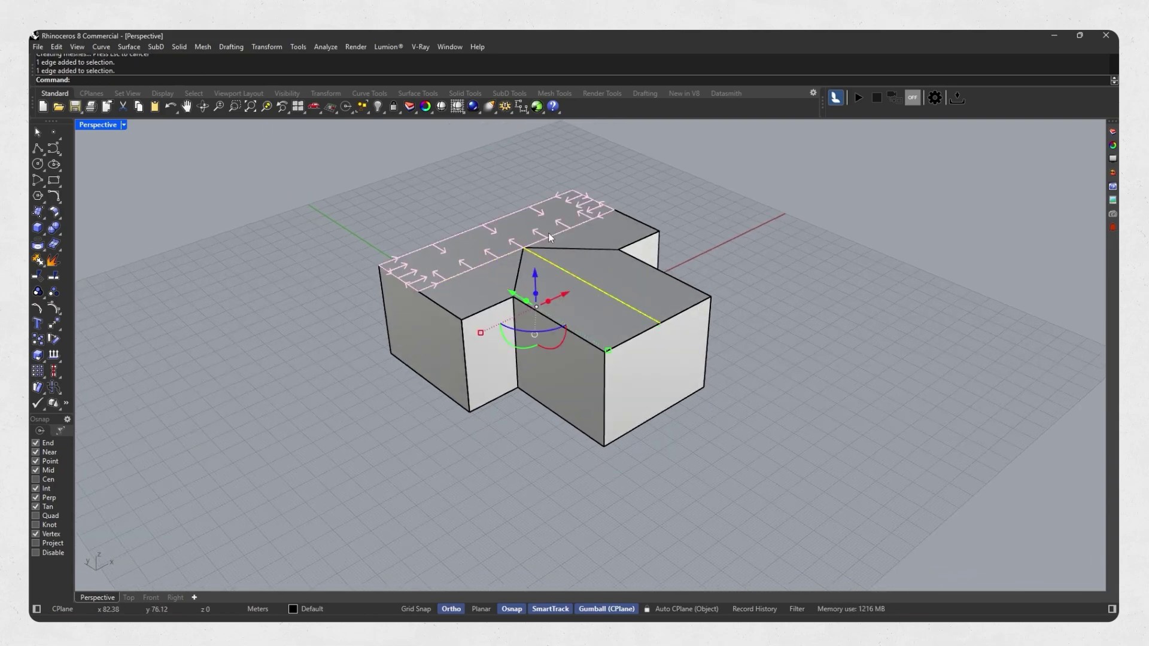
{"action": "left_click", "coordinate": [549, 237], "text": "ctrl+shift"}
{"action": "left_click_drag", "start_coordinate": [587, 254], "coordinate": [589, 202]}
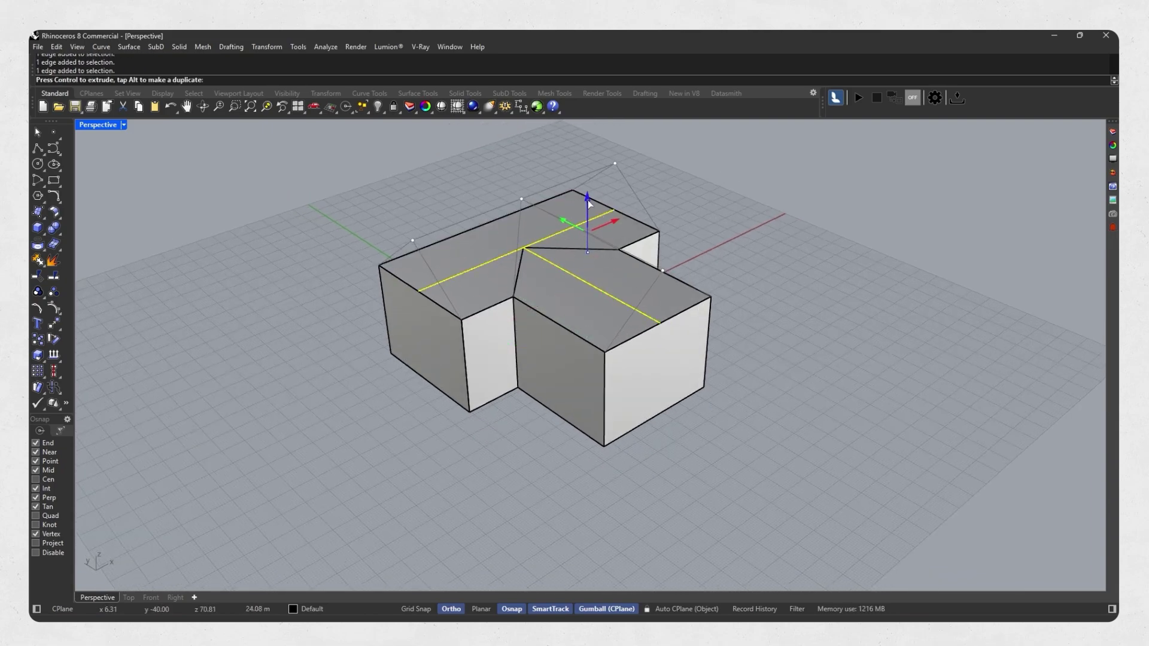
{"action": "right_click_drag", "start_coordinate": [590, 203], "coordinate": [526, 232]}
{"action": "key", "text": "Escape"}
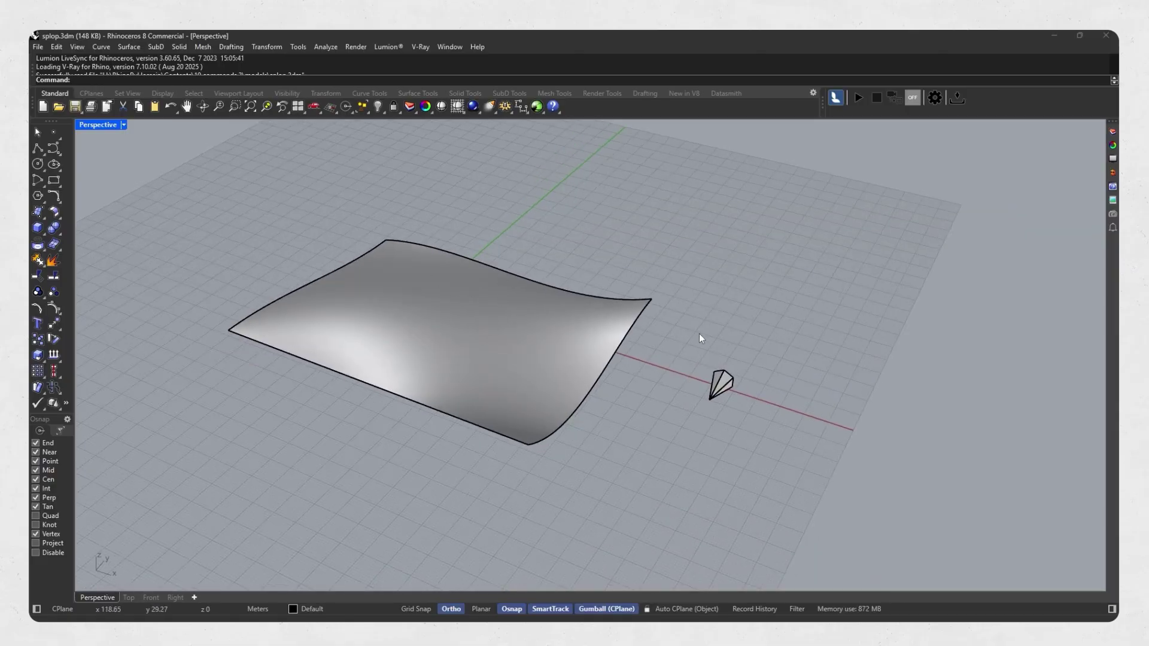
{"action": "right_click_drag", "start_coordinate": [728, 344], "coordinate": [766, 344]}
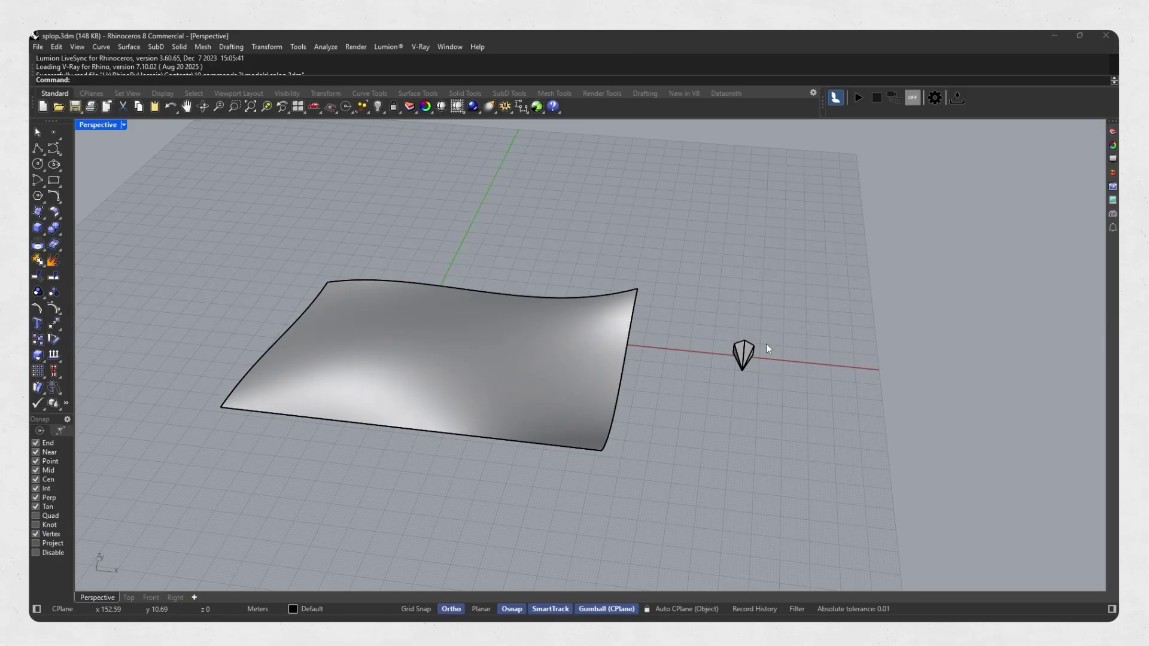
{"action": "right_click_drag", "start_coordinate": [766, 343], "coordinate": [757, 393]}
{"action": "type", "text": "Sp"}
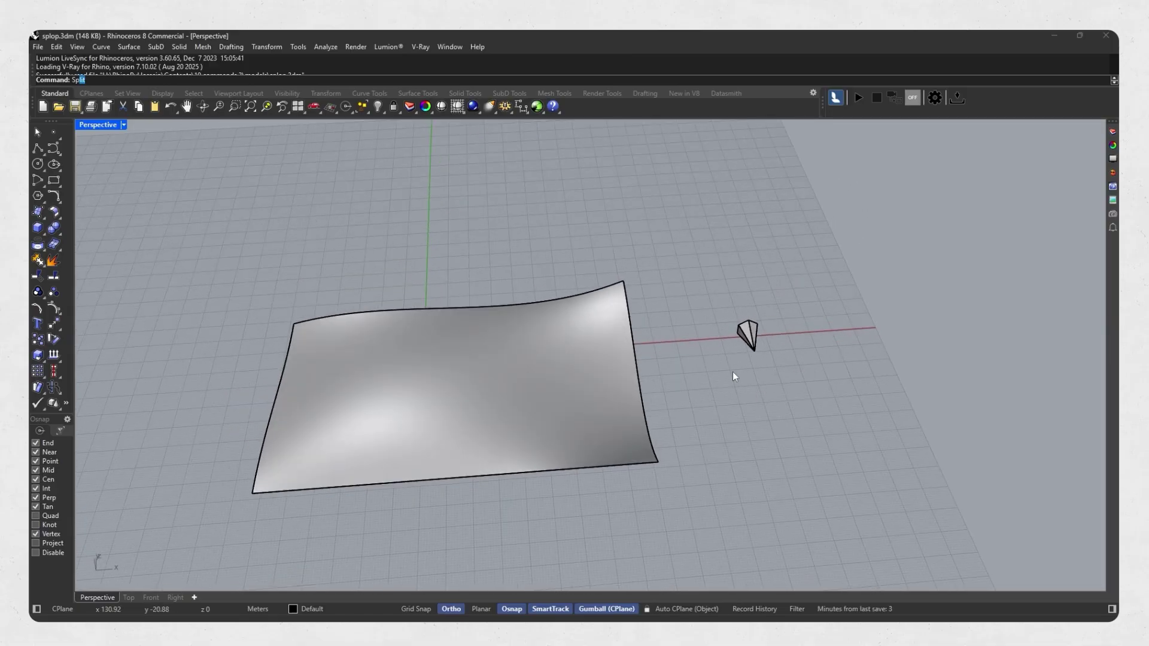
{"action": "type", "text": "o"}
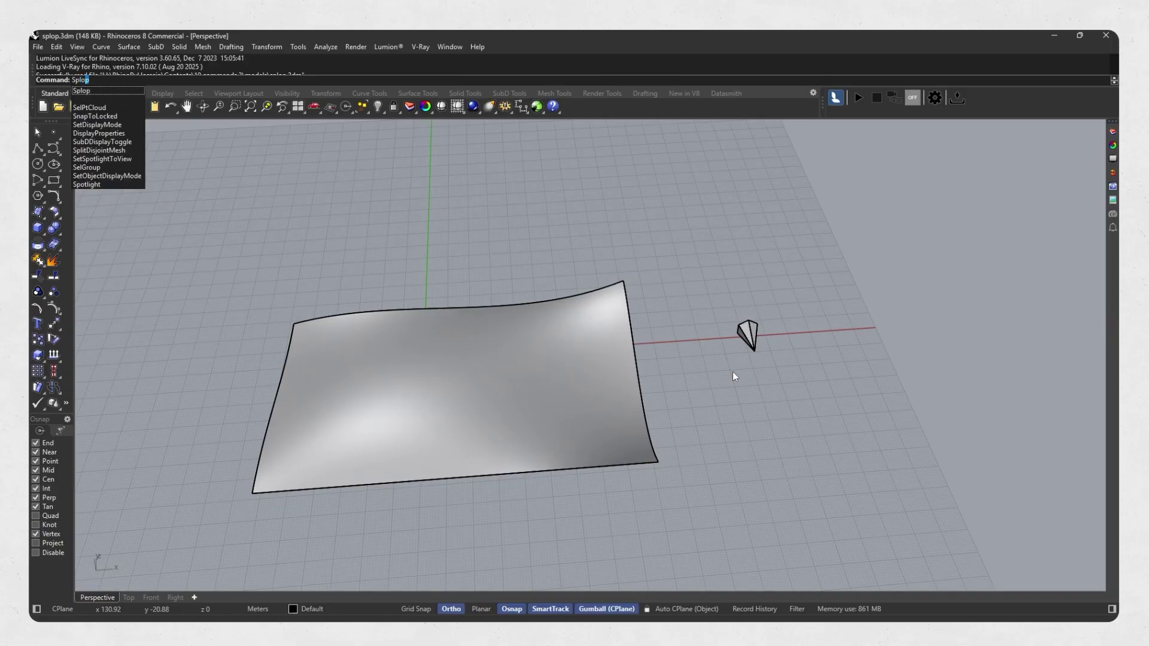
{"action": "key", "text": "Return"}
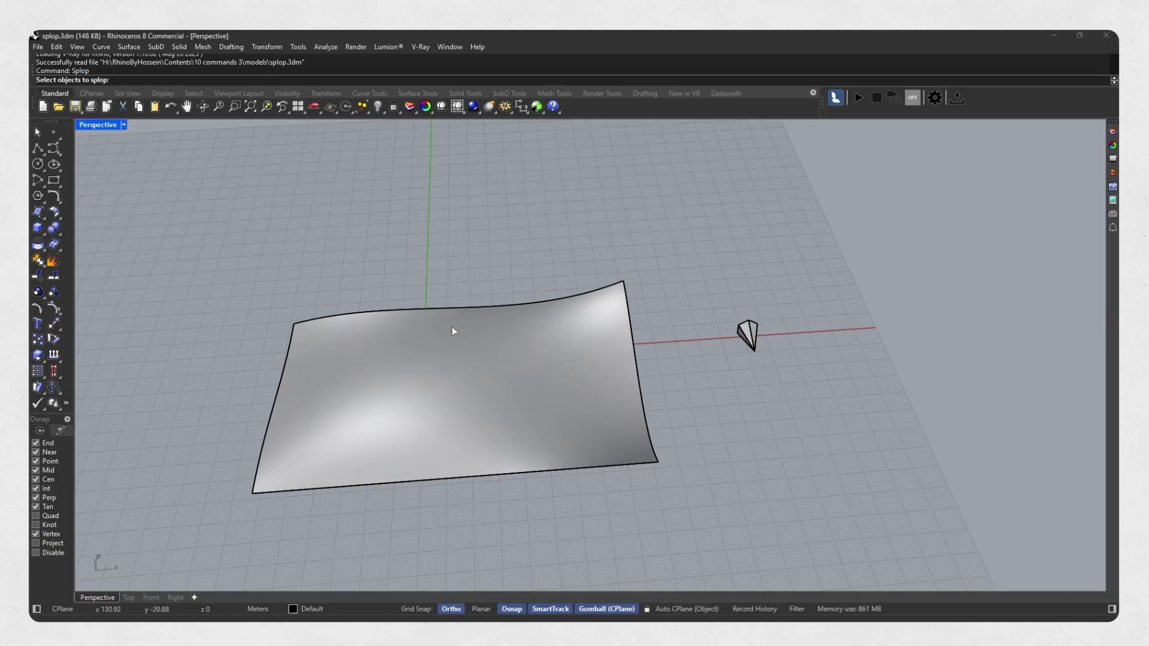
{"action": "key", "text": "Escape"}
{"action": "right_click_drag", "start_coordinate": [718, 417], "coordinate": [772, 337]}
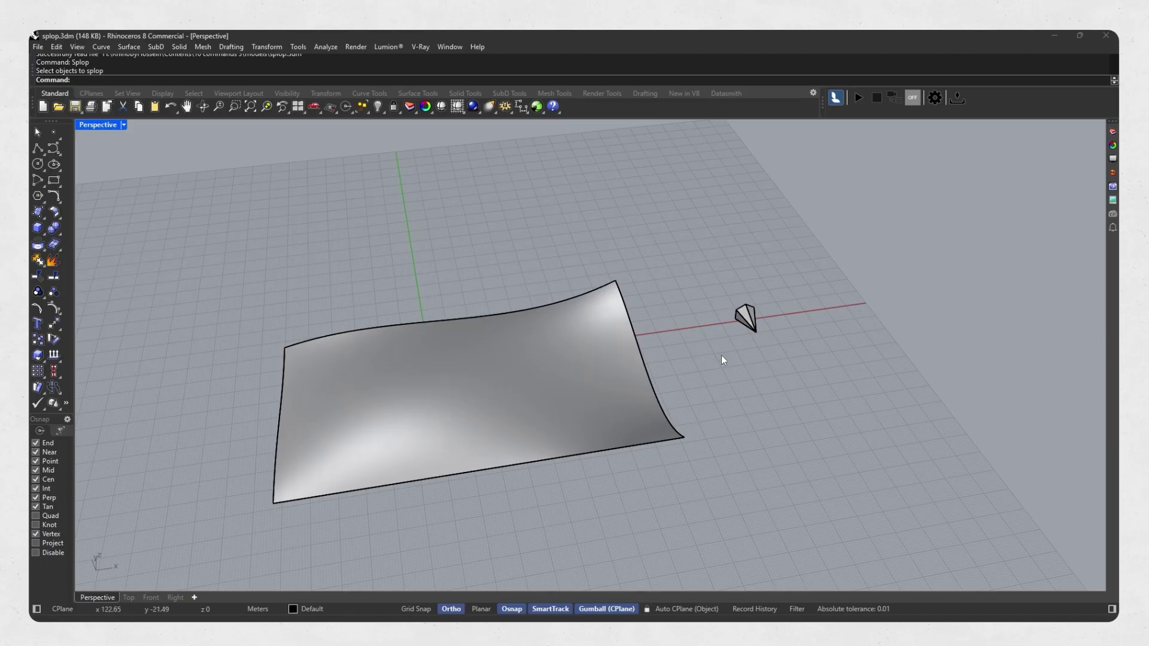
{"action": "type", "text": "Spl"}
Select the pyramid and start the Splop command on it
{"action": "left_click", "coordinate": [745, 318]}
{"action": "key", "text": "Return"}
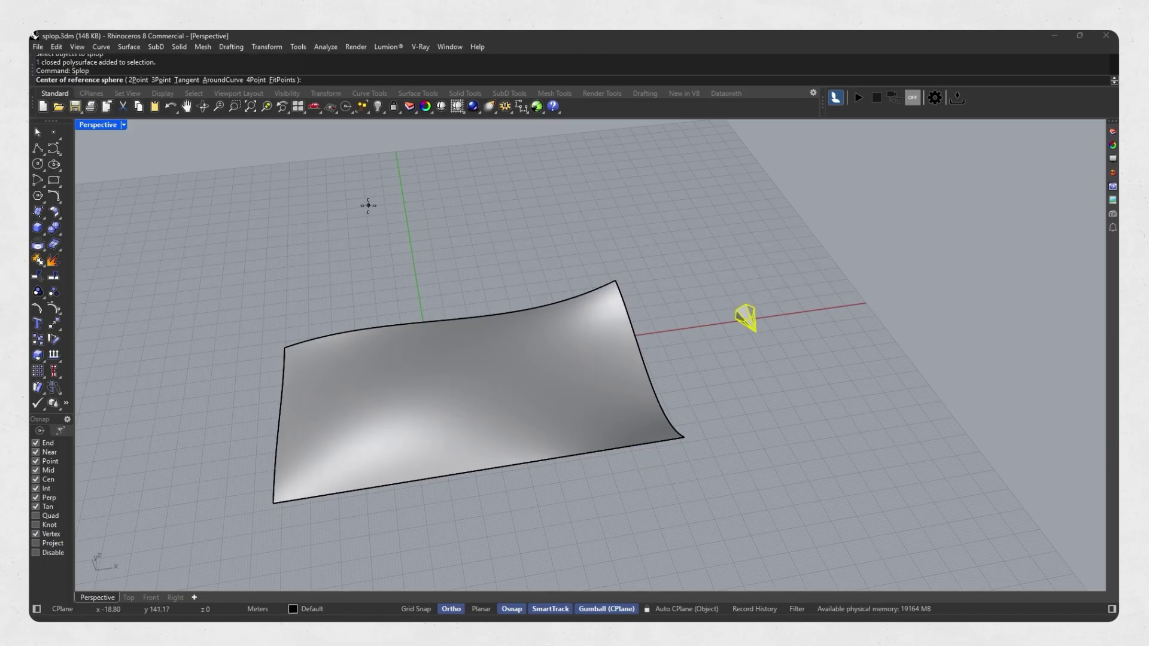
{"action": "key", "text": "Escape"}
{"action": "left_click", "coordinate": [749, 321]}
{"action": "type", "text": "Split"}
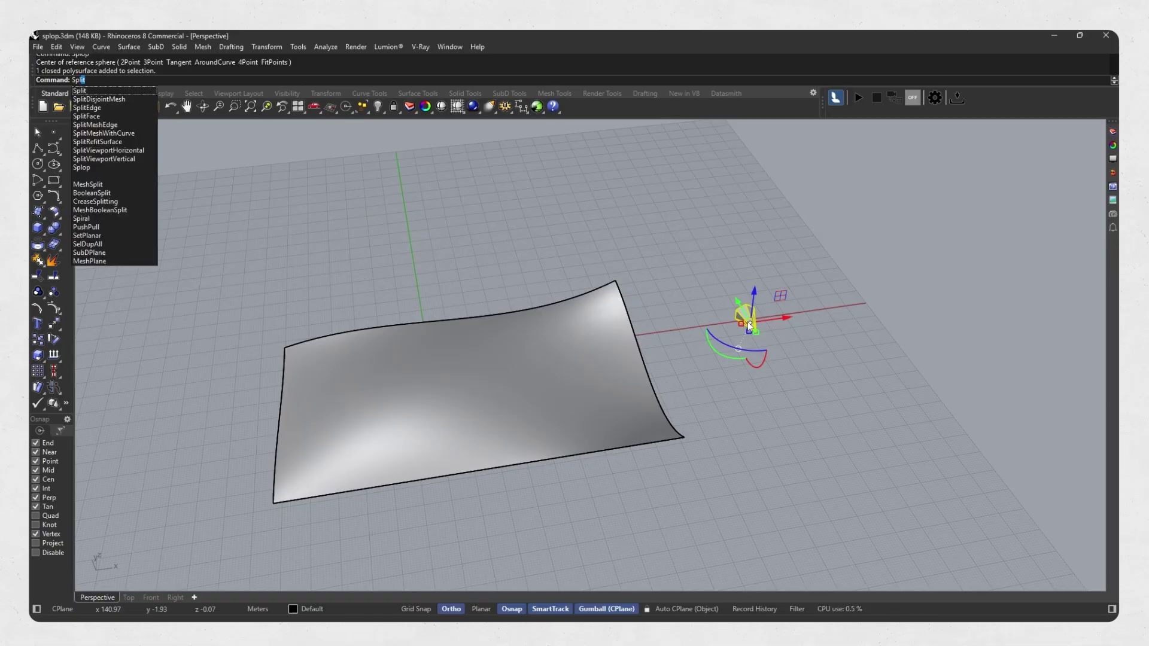
{"action": "key", "text": "BackSpace"}
{"action": "key", "text": "BackSpace"}
{"action": "type", "text": "op"}
{"action": "key", "text": "Return"}
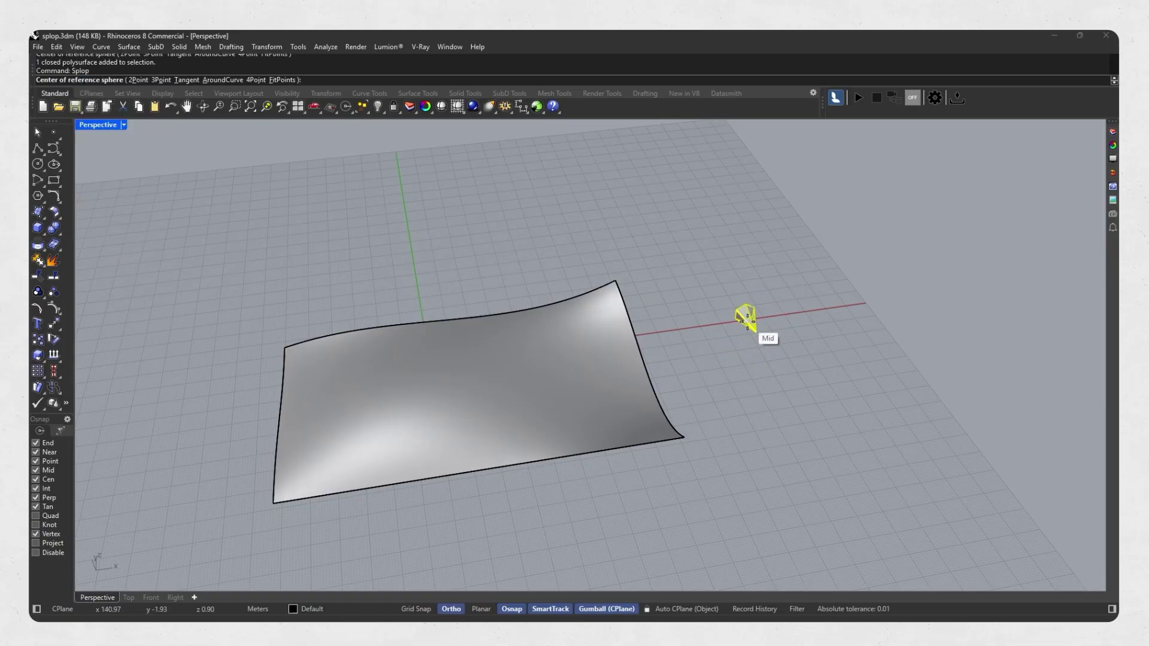
{"action": "scroll", "coordinate": [744, 269], "scroll_direction": "up", "scroll_amount": 3}
{"action": "scroll", "coordinate": [744, 268], "scroll_direction": "up", "scroll_amount": 3}
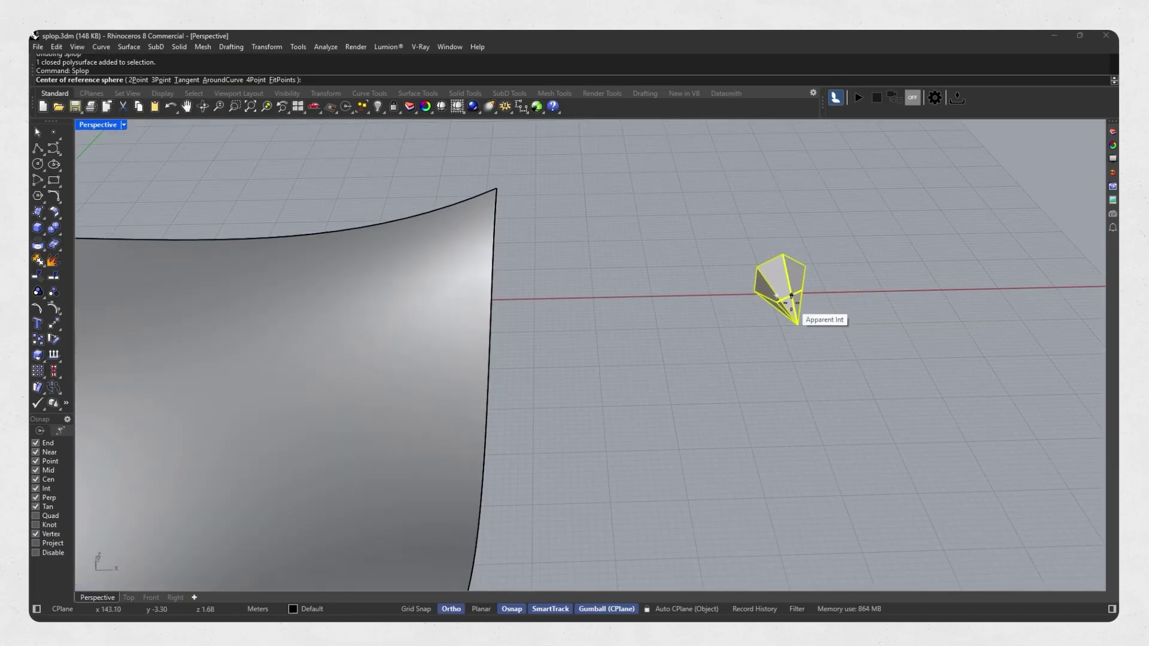
{"action": "scroll", "coordinate": [742, 266], "scroll_direction": "up", "scroll_amount": 3}
{"action": "scroll", "coordinate": [742, 266], "scroll_direction": "up", "scroll_amount": 1}
Set a reference sphere around the pyramid and choose the curved surface as target
{"action": "left_click", "coordinate": [751, 315]}
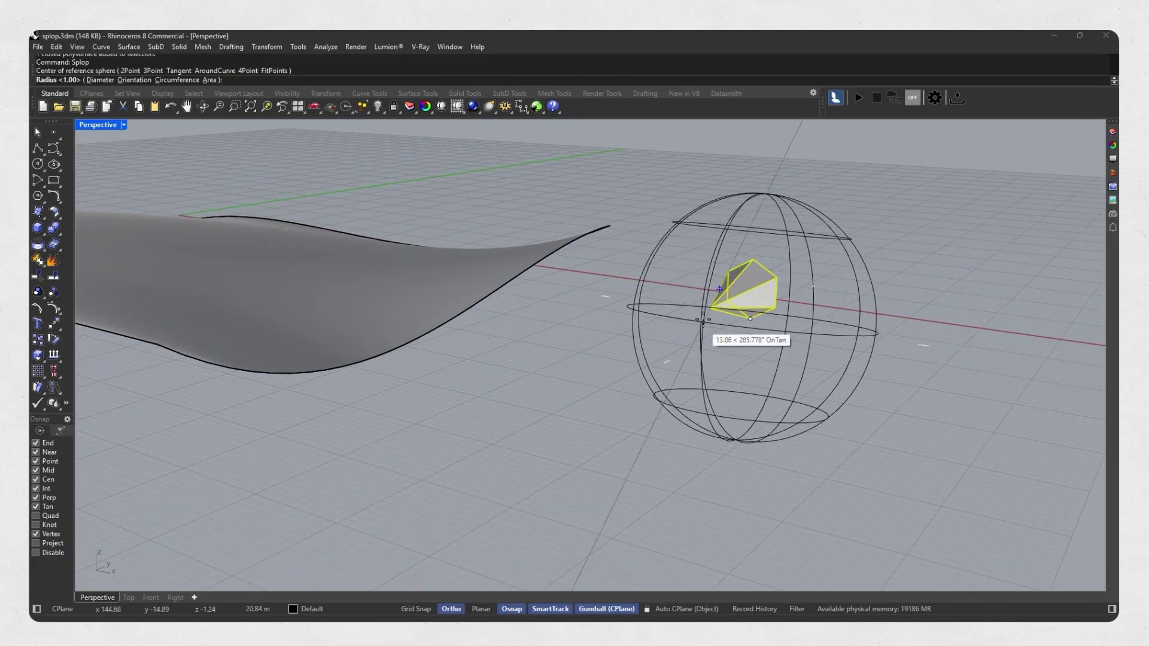
{"action": "left_click", "coordinate": [714, 309]}
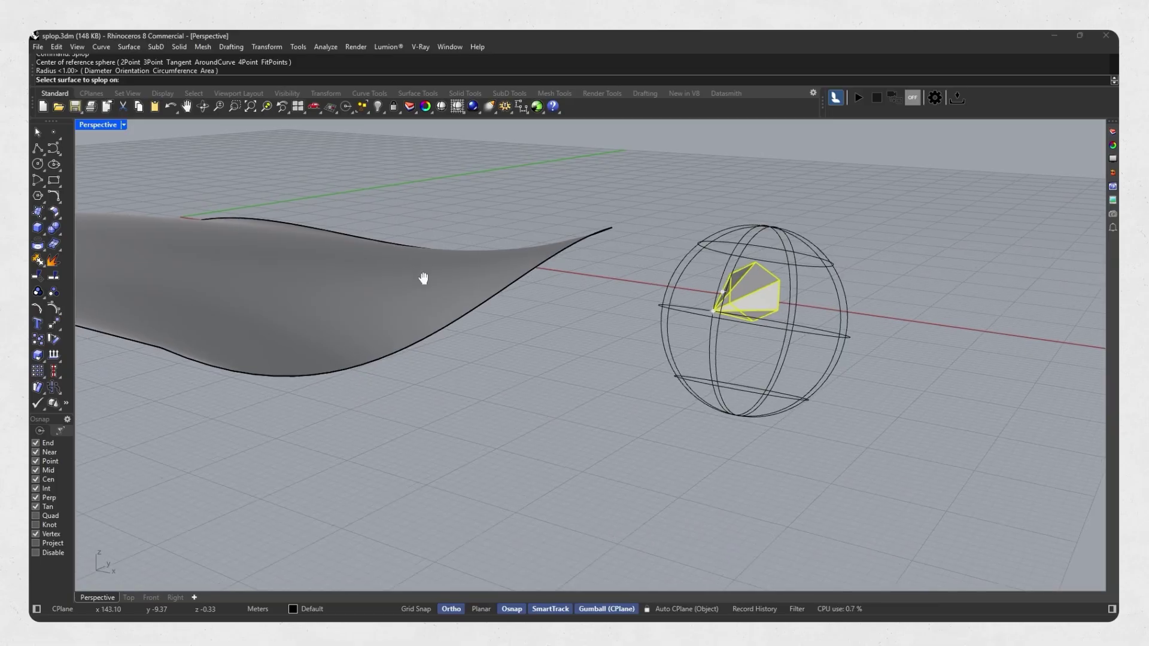
{"action": "mouse_move", "coordinate": [427, 275]}
{"action": "right_mouse_down"}
{"action": "mouse_move", "coordinate": [488, 338]}
{"action": "mouse_move", "coordinate": [575, 320]}
{"action": "right_mouse_up"}
{"action": "left_click", "coordinate": [467, 296]}
Drop the first pyramid copies onto the surface, including a small one
{"action": "left_click", "coordinate": [567, 327]}
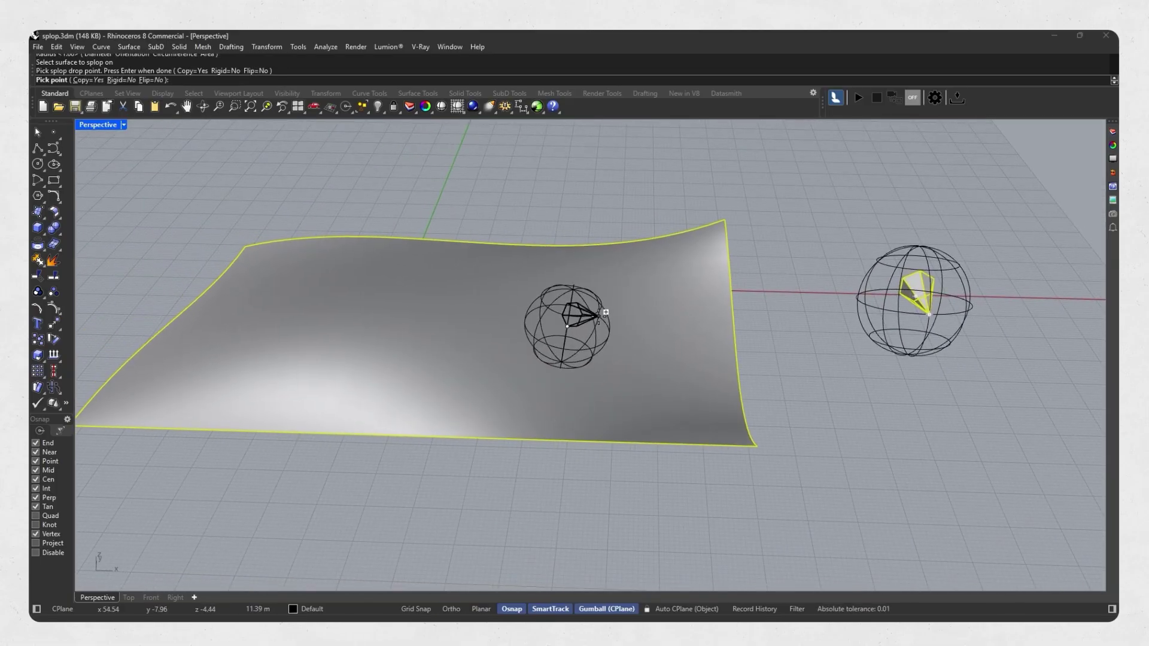
{"action": "left_click", "coordinate": [570, 321]}
{"action": "left_click", "coordinate": [468, 298]}
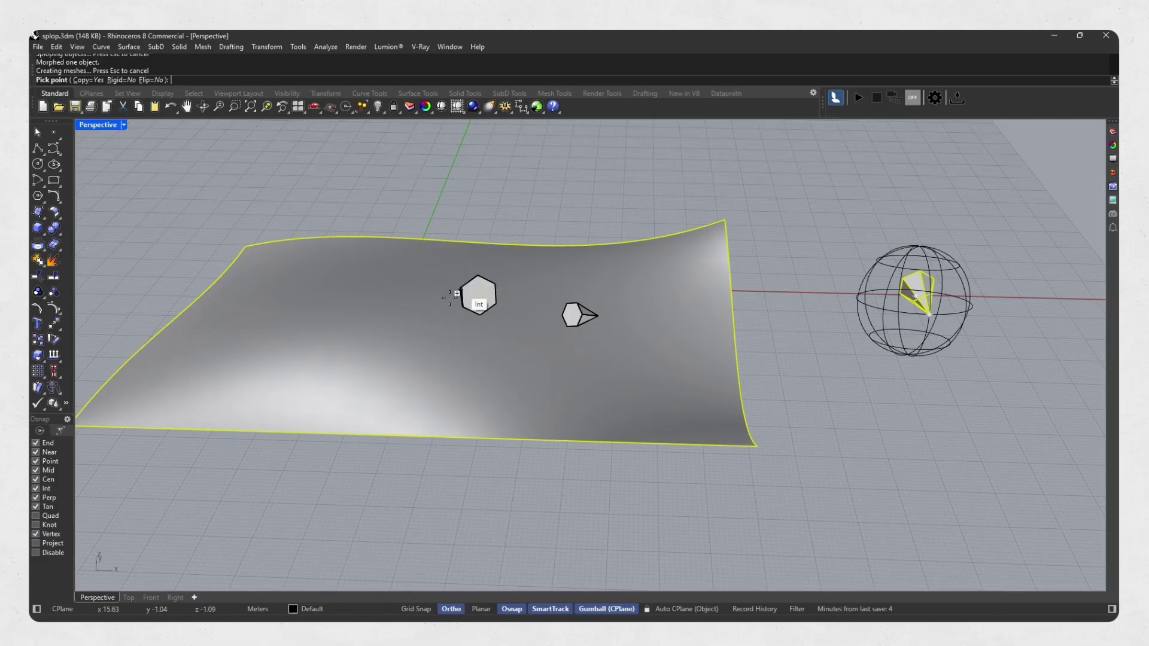
{"action": "left_click", "coordinate": [374, 305]}
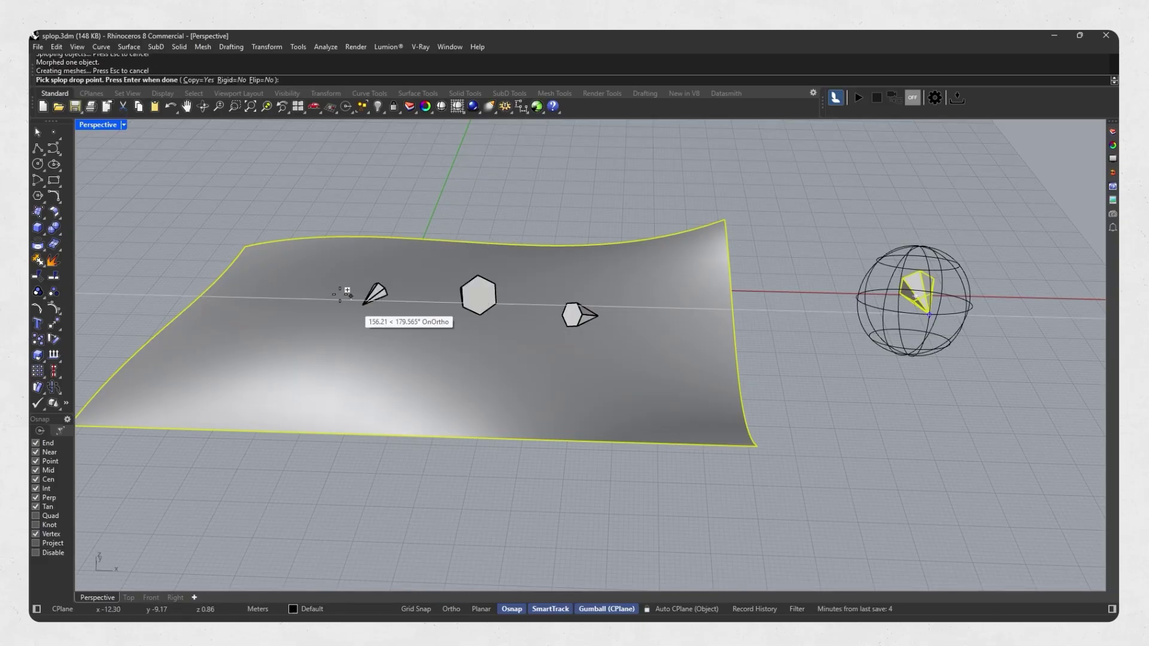
{"action": "left_click", "coordinate": [312, 267]}
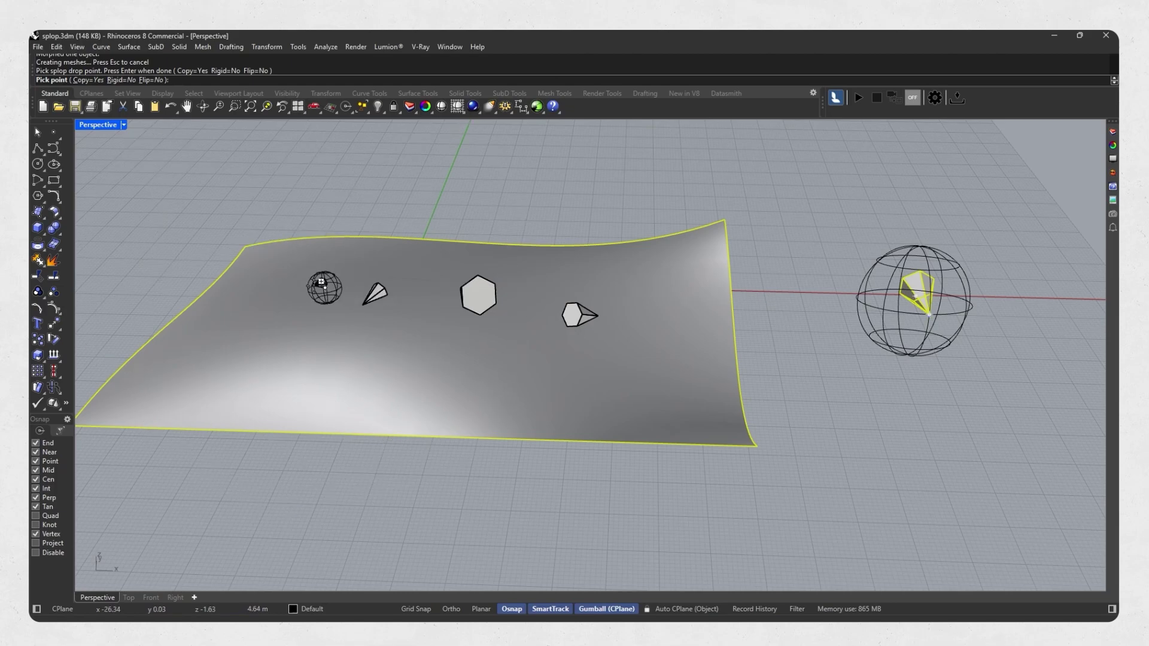
{"action": "scroll", "coordinate": [348, 338], "scroll_direction": "up", "scroll_amount": 2}
{"action": "left_click", "coordinate": [223, 329]}
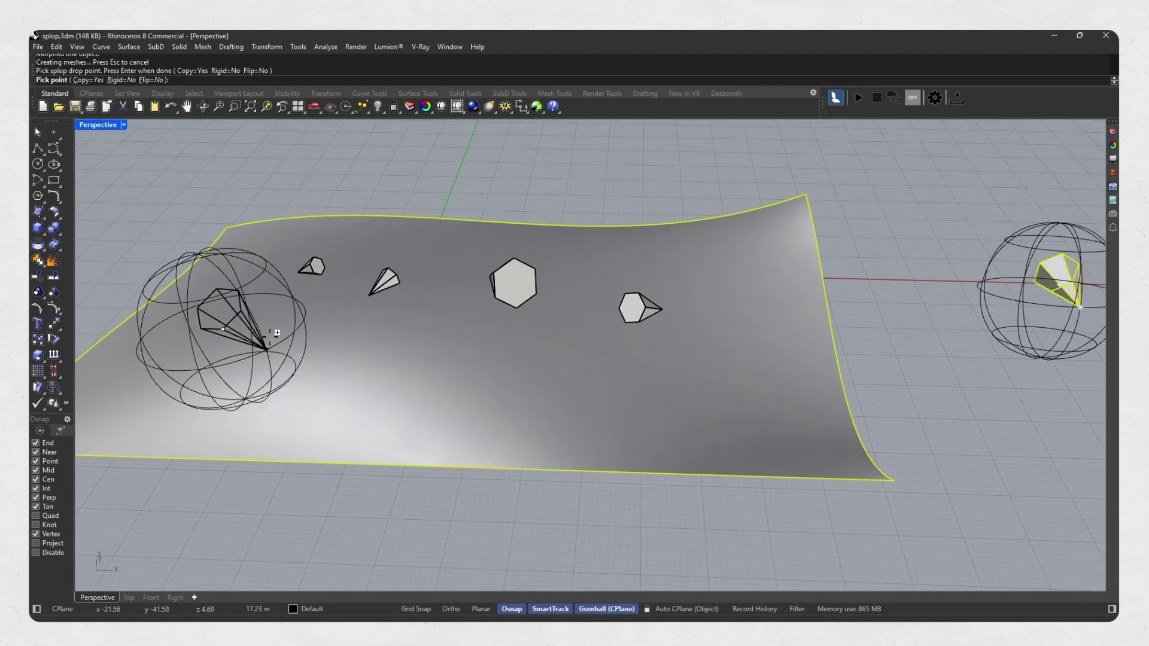
With Ortho toggled, drop more pyramid copies of varying sizes across the surface
{"action": "left_click", "coordinate": [262, 281]}
{"action": "left_click", "coordinate": [439, 604]}
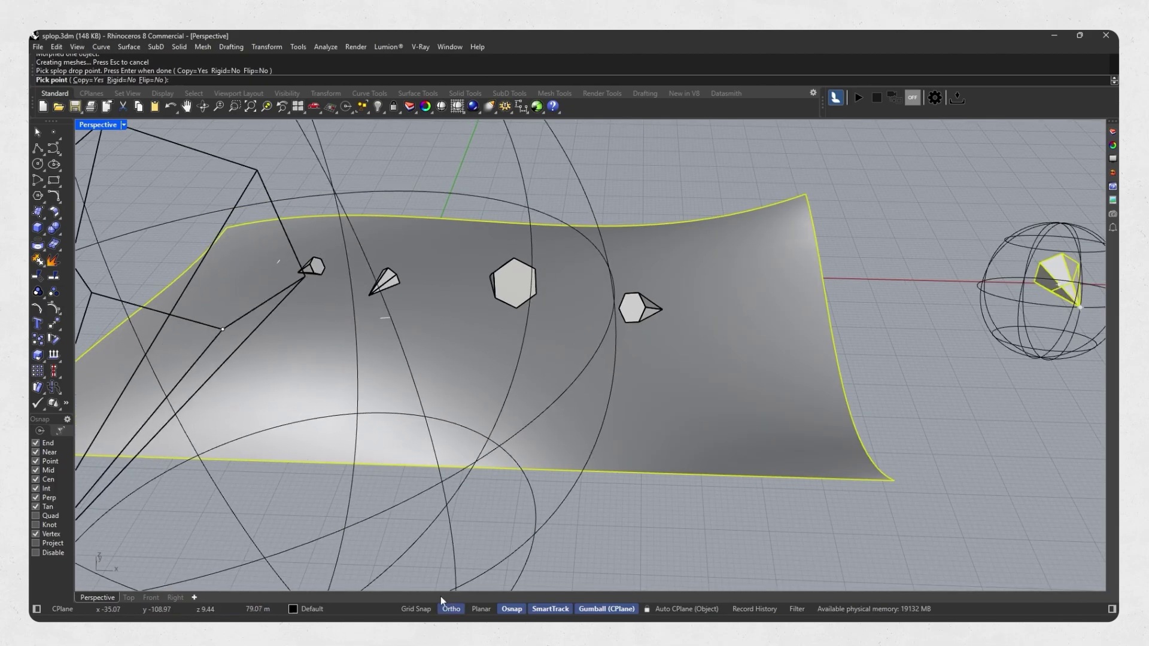
{"action": "left_click", "coordinate": [258, 315]}
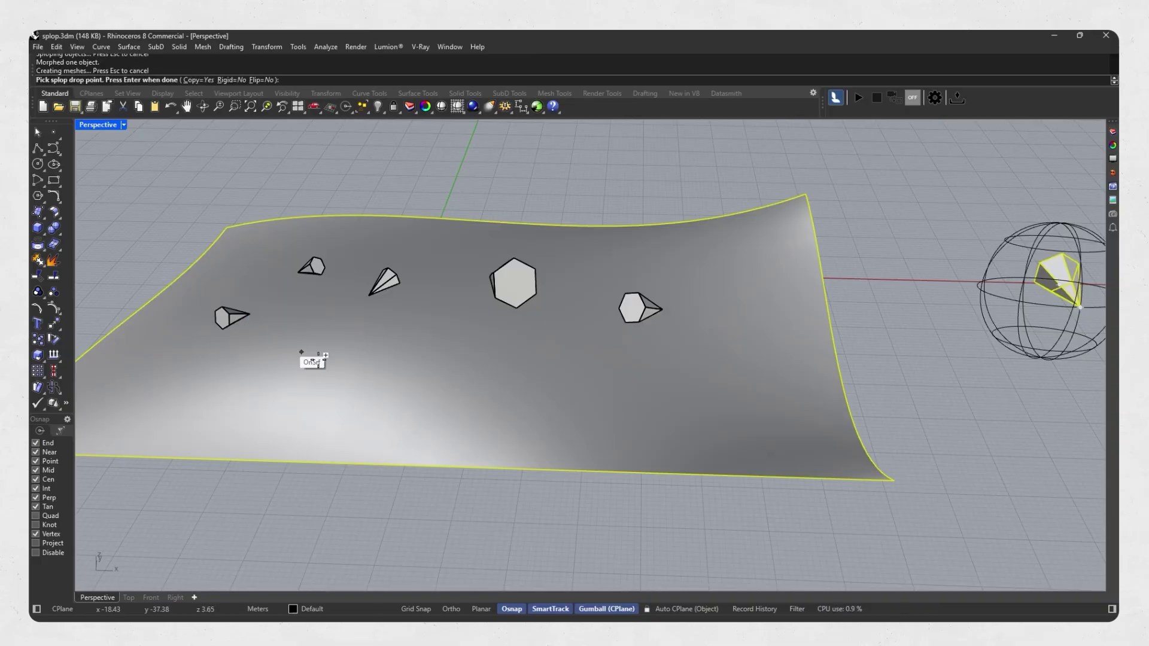
{"action": "left_click", "coordinate": [344, 362]}
{"action": "left_click", "coordinate": [323, 359]}
{"action": "left_click", "coordinate": [269, 357]}
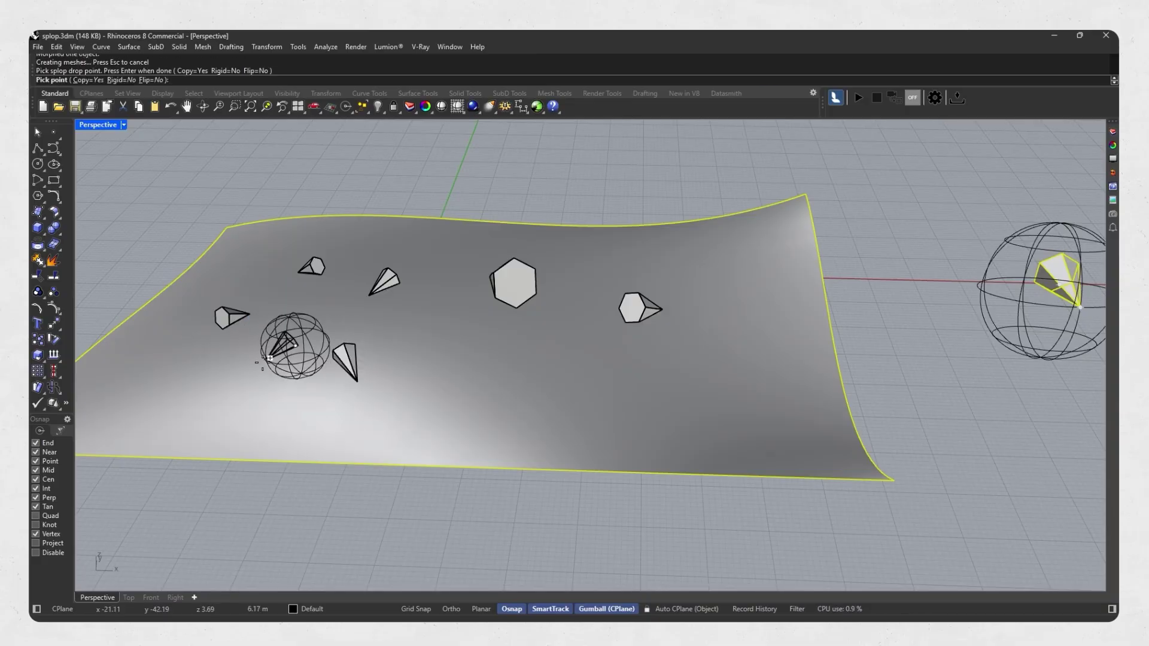
{"action": "left_click", "coordinate": [347, 316]}
{"action": "left_click", "coordinate": [369, 319]}
{"action": "left_click", "coordinate": [423, 314]}
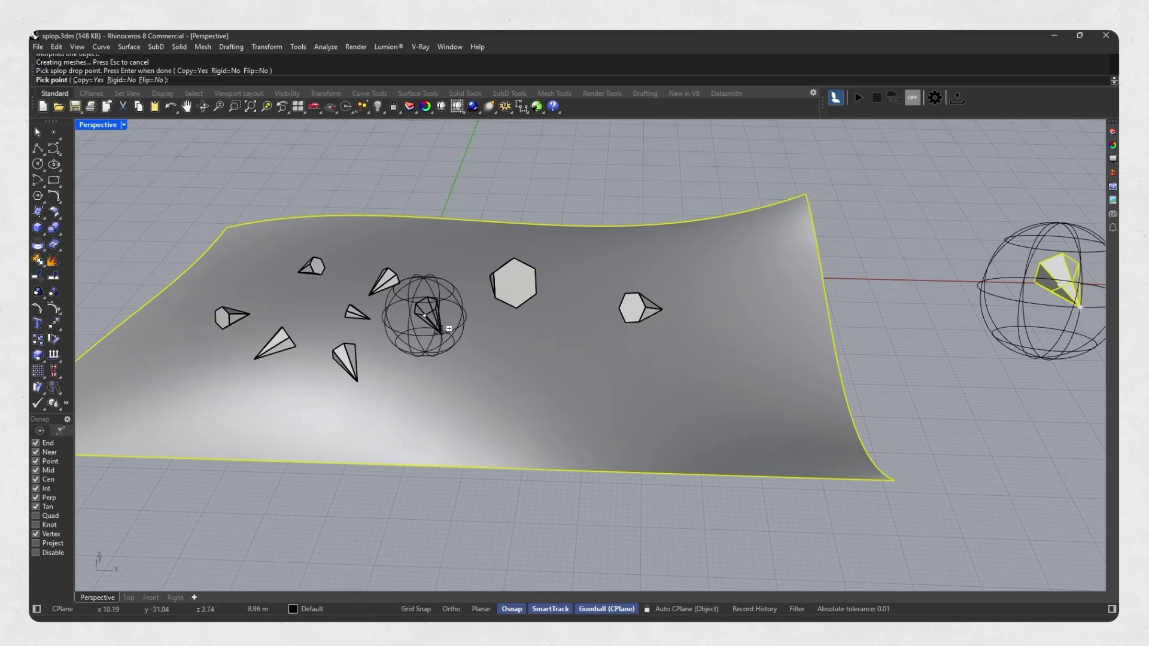
{"action": "left_click", "coordinate": [415, 387]}
{"action": "left_click", "coordinate": [556, 332]}
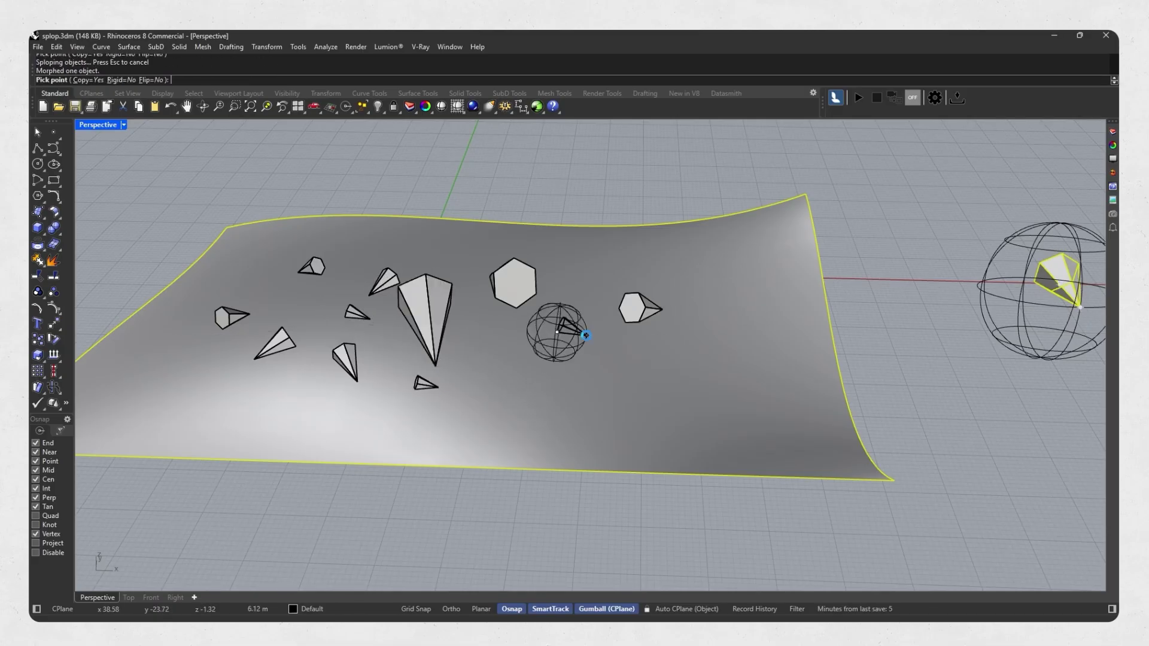
{"action": "left_click", "coordinate": [625, 267]}
{"action": "mouse_move", "coordinate": [626, 266]}
{"action": "right_mouse_down"}
{"action": "mouse_move", "coordinate": [410, 310]}
{"action": "mouse_move", "coordinate": [542, 346]}
{"action": "right_mouse_up"}
Finish Splop and switch the viewport to Rendered display from the middle-click popup
{"action": "key", "text": "Return"}
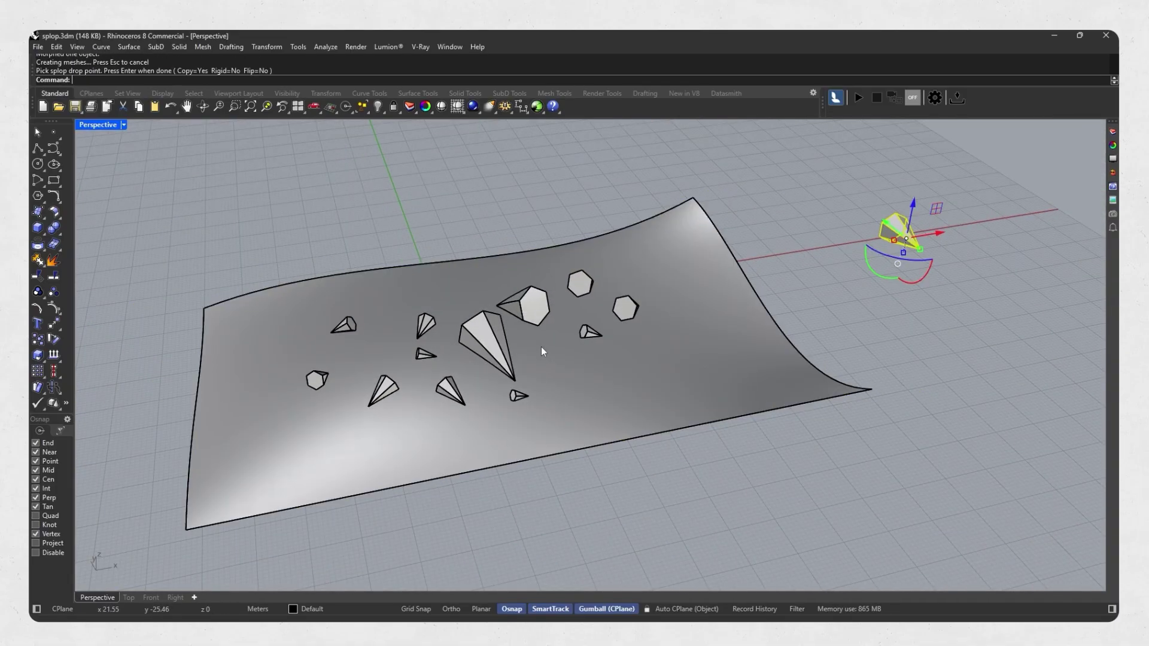
{"action": "middle_click", "coordinate": [555, 339]}
{"action": "left_click", "coordinate": [559, 346]}
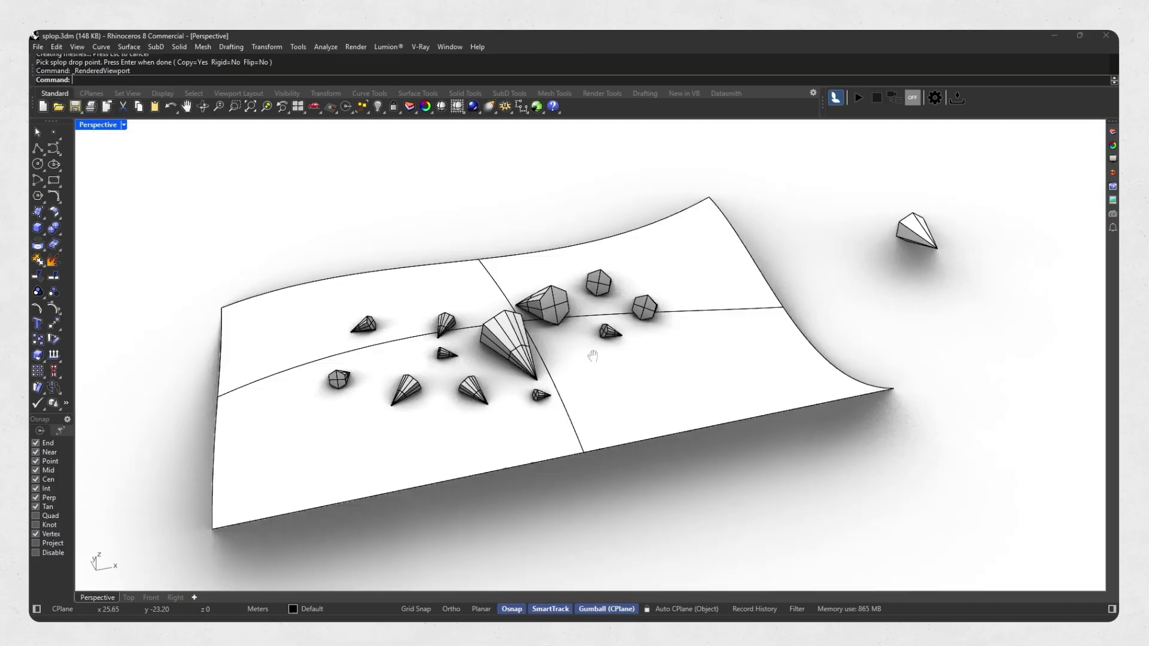
{"action": "mouse_move", "coordinate": [602, 344]}
{"action": "right_mouse_down"}
{"action": "mouse_move", "coordinate": [639, 342]}
{"action": "mouse_move", "coordinate": [541, 341]}
{"action": "right_mouse_up"}
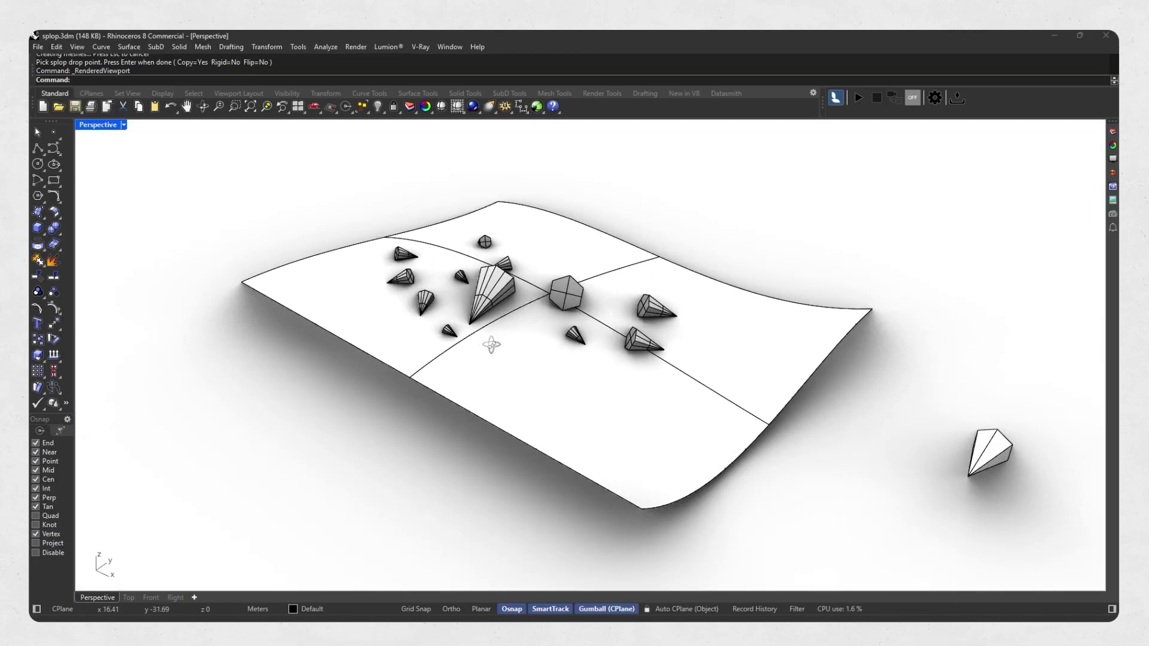
{"action": "scroll", "coordinate": [541, 340], "scroll_direction": "down", "scroll_amount": 2}
{"action": "scroll", "coordinate": [563, 352], "scroll_direction": "down", "scroll_amount": 1}
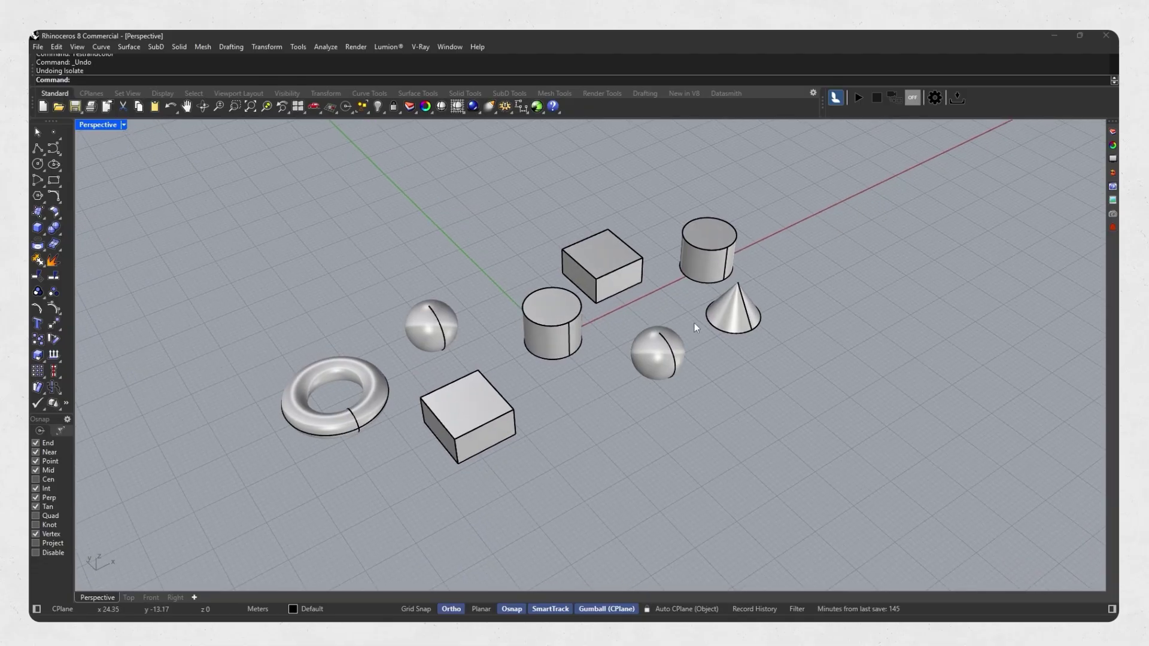
{"action": "left_click_drag", "start_coordinate": [819, 198], "coordinate": [269, 471]}
{"action": "type", "text": "Test"}
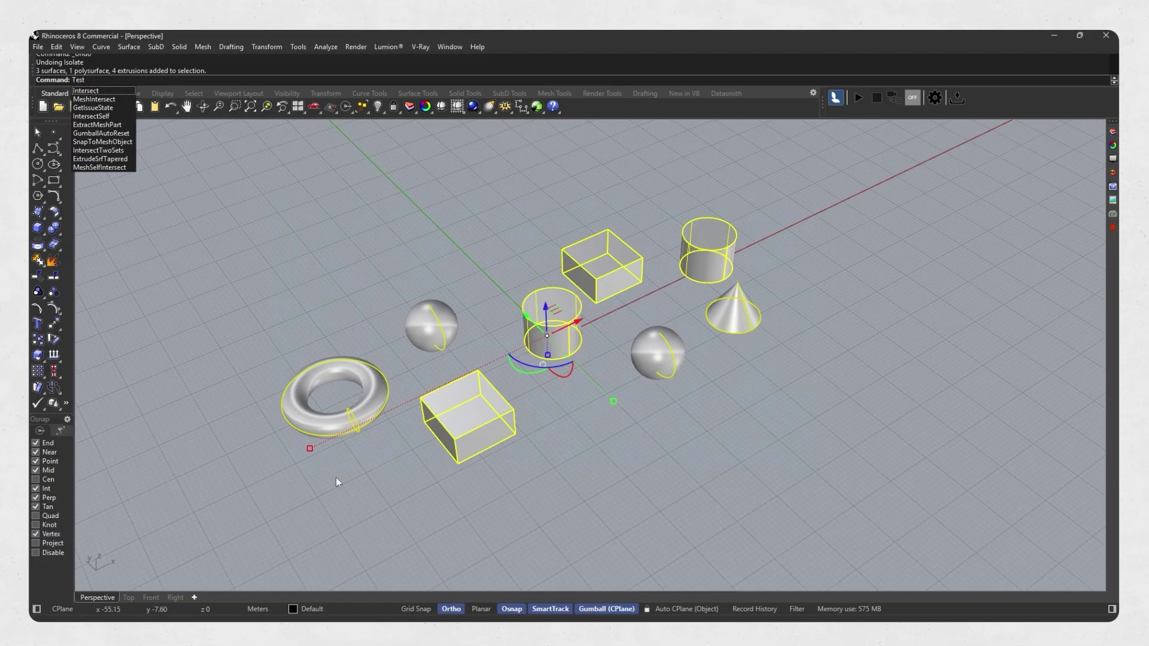
{"action": "type", "text": "randcolor"}
{"action": "key", "text": "Return"}
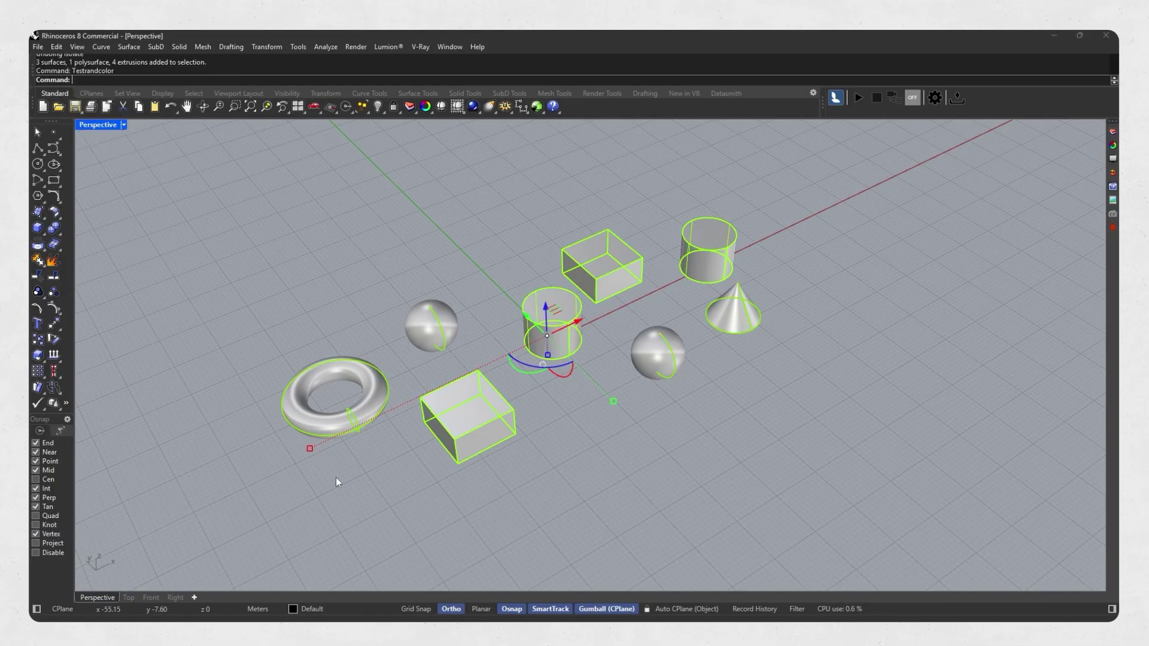
{"action": "left_click", "coordinate": [565, 476]}
{"action": "mouse_move", "coordinate": [571, 421]}
{"action": "right_mouse_down"}
{"action": "mouse_move", "coordinate": [678, 351]}
{"action": "mouse_move", "coordinate": [572, 404]}
{"action": "right_mouse_up"}
{"action": "right_click_drag", "start_coordinate": [642, 344], "coordinate": [615, 384]}
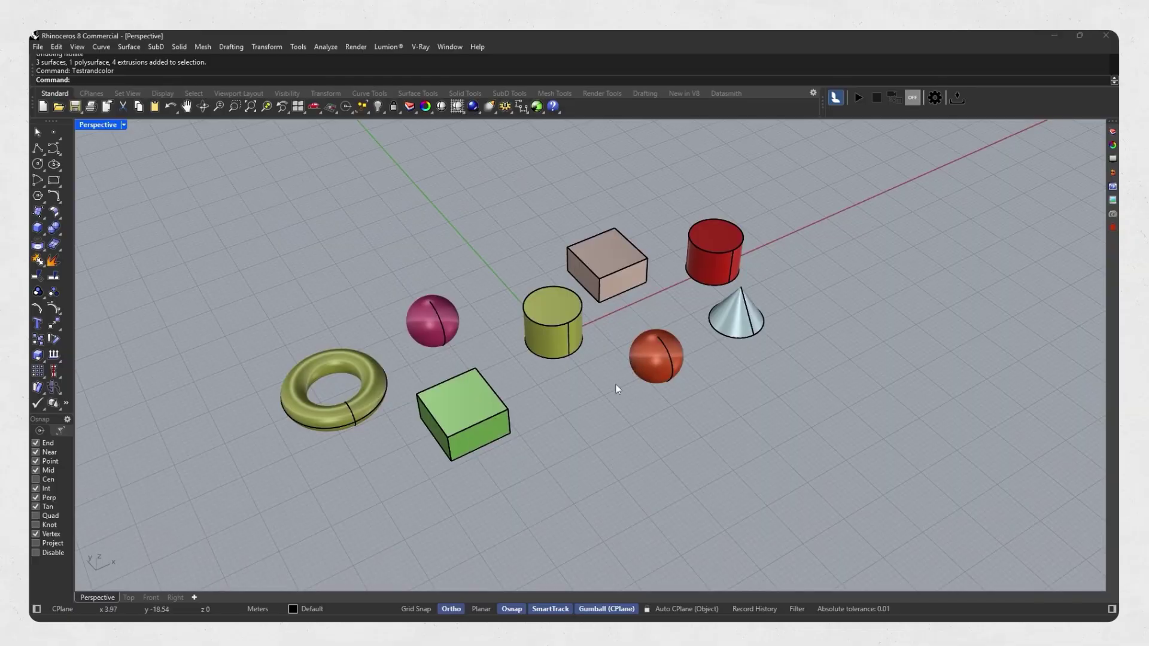
{"action": "key", "text": "Return"}
{"action": "left_click_drag", "start_coordinate": [791, 202], "coordinate": [283, 484]}
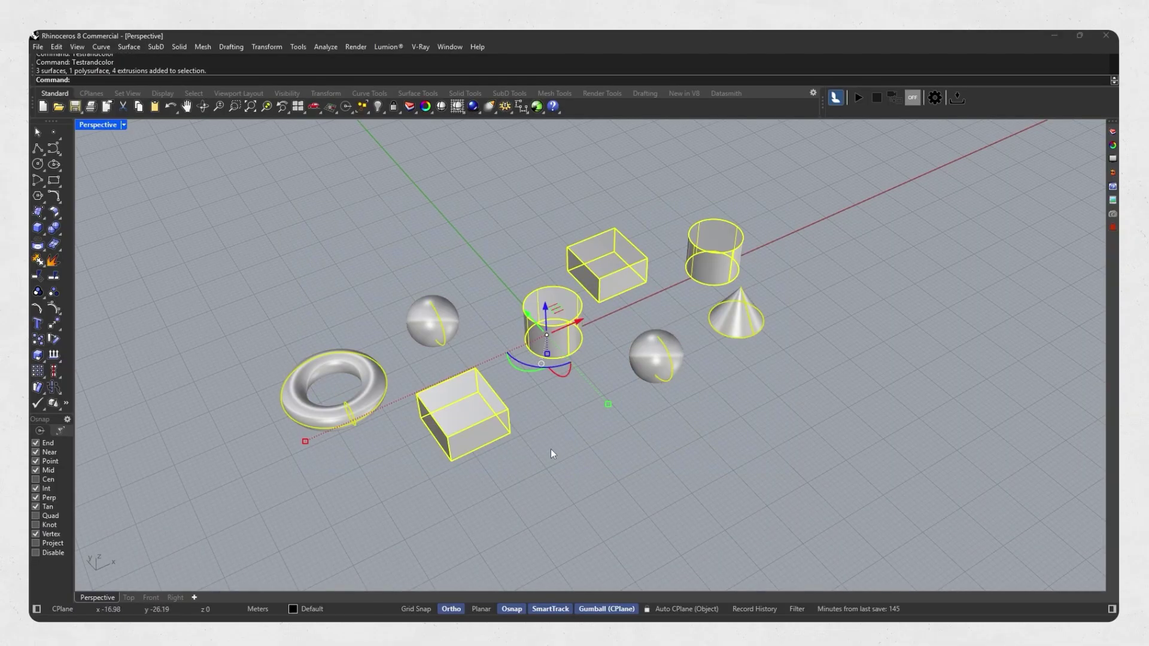
{"action": "key", "text": "Return"}
{"action": "mouse_move", "coordinate": [554, 435]}
{"action": "right_mouse_down"}
{"action": "mouse_move", "coordinate": [530, 425]}
{"action": "mouse_move", "coordinate": [563, 414]}
{"action": "right_mouse_up"}
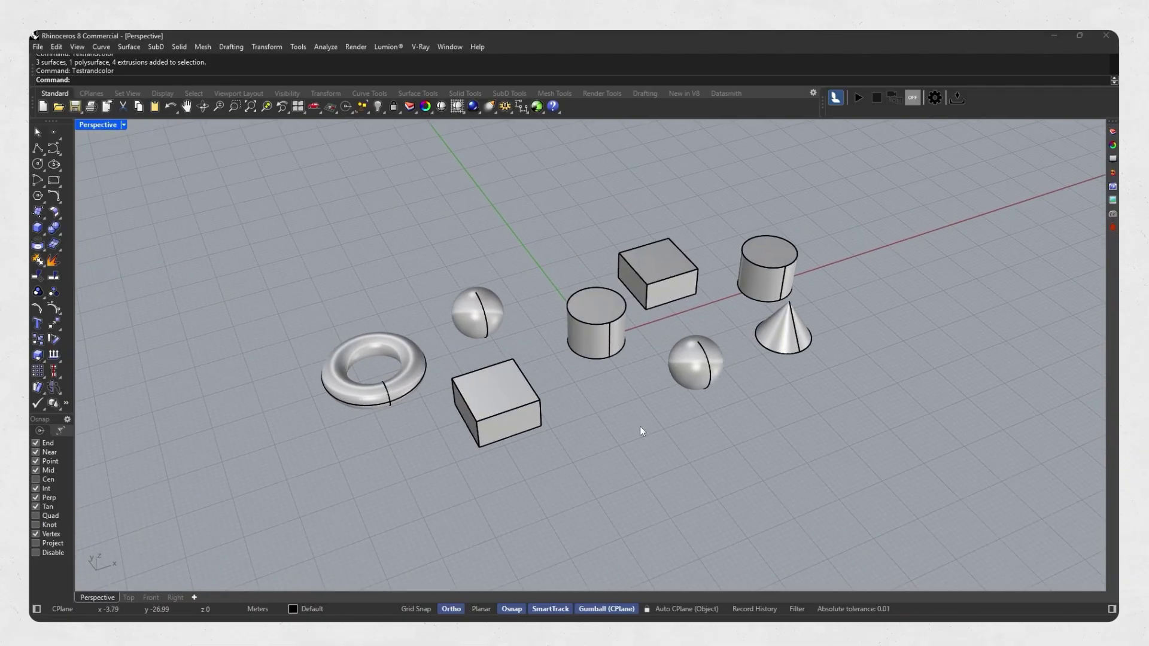
Give all eight selected objects random colours with Testrandcolor
{"action": "right_click_drag", "start_coordinate": [640, 431], "coordinate": [713, 327]}
{"action": "left_click_drag", "start_coordinate": [814, 243], "coordinate": [392, 413]}
{"action": "right_click_drag", "start_coordinate": [549, 413], "coordinate": [579, 421]}
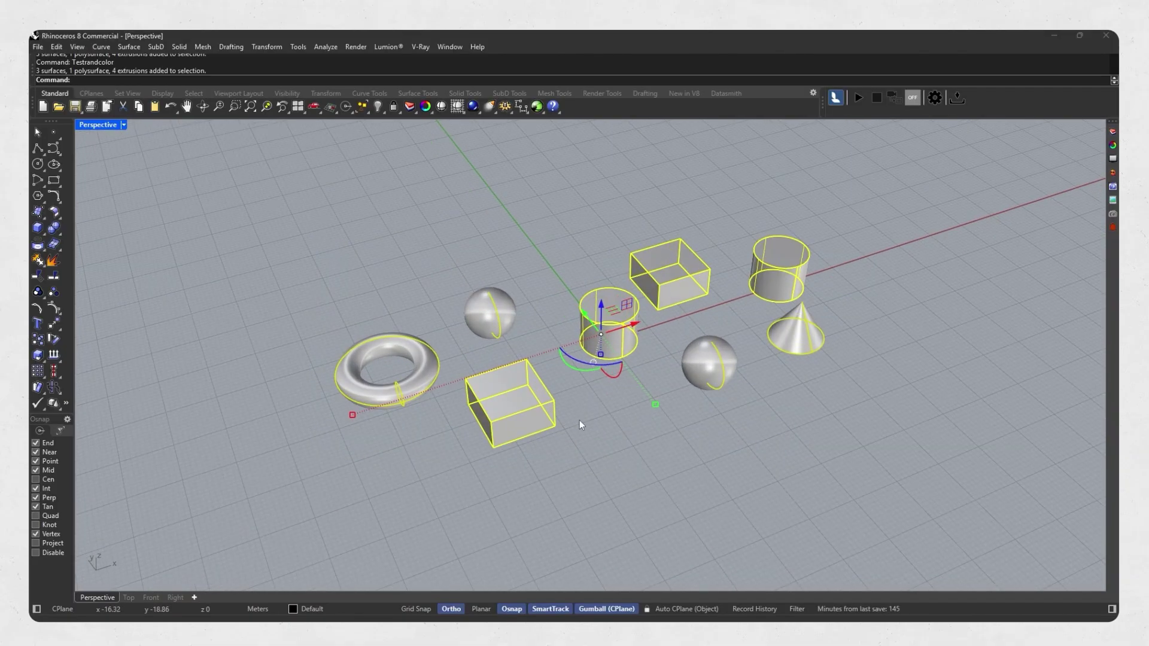
{"action": "type", "text": "Testr"}
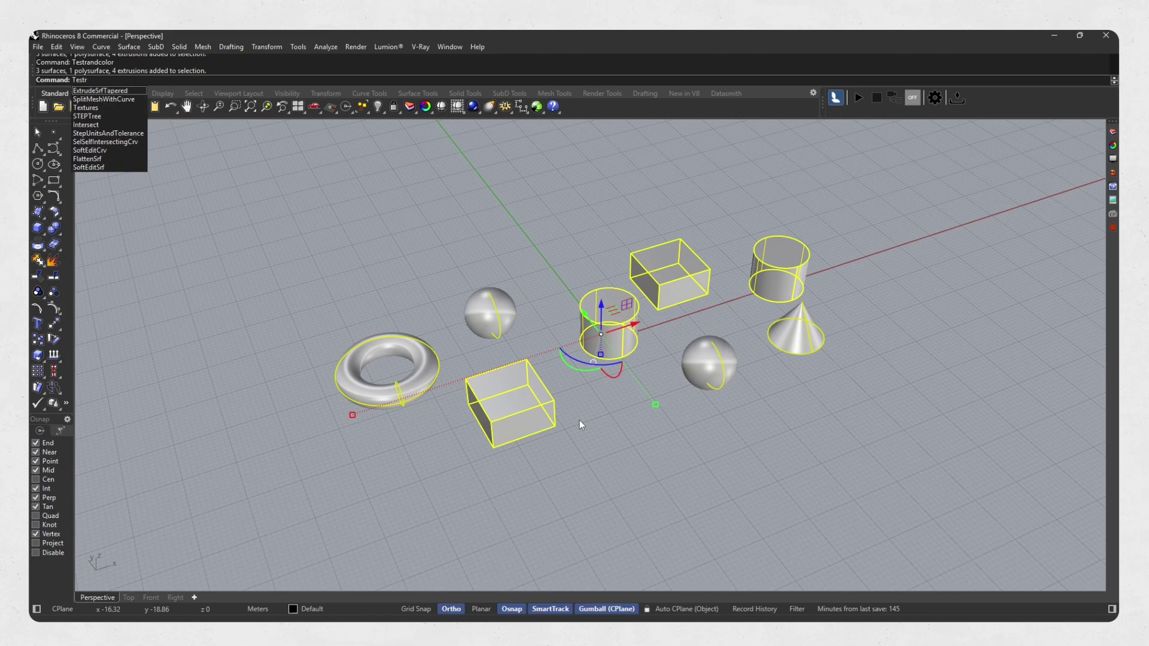
{"action": "type", "text": "andcolor"}
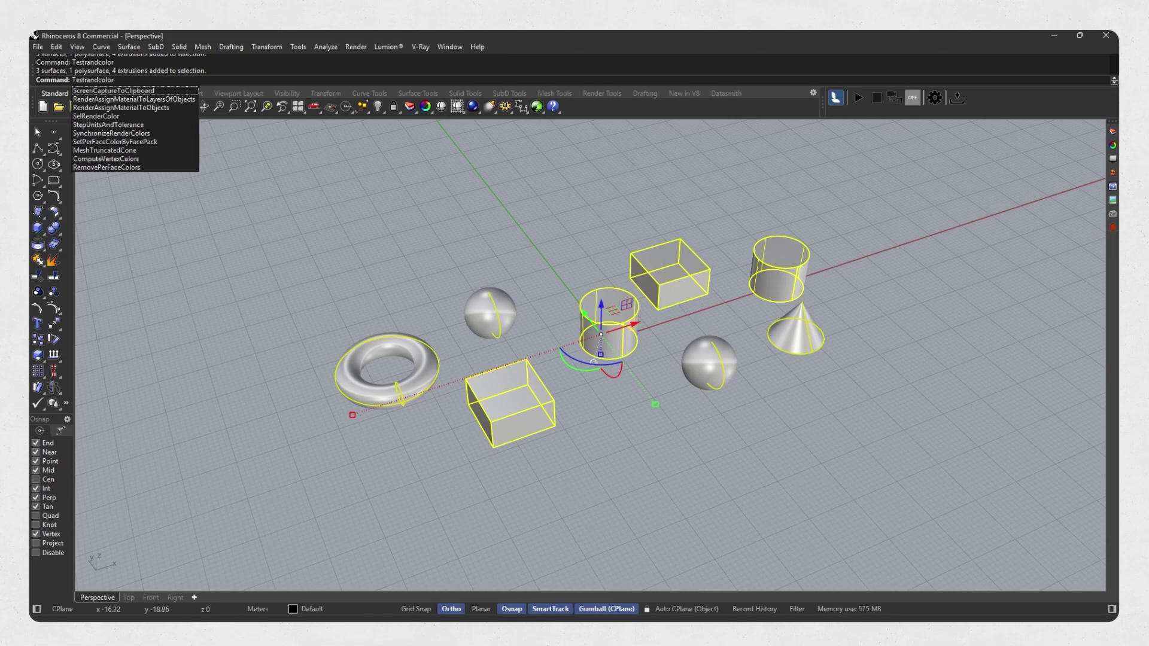
{"action": "key", "text": "Return"}
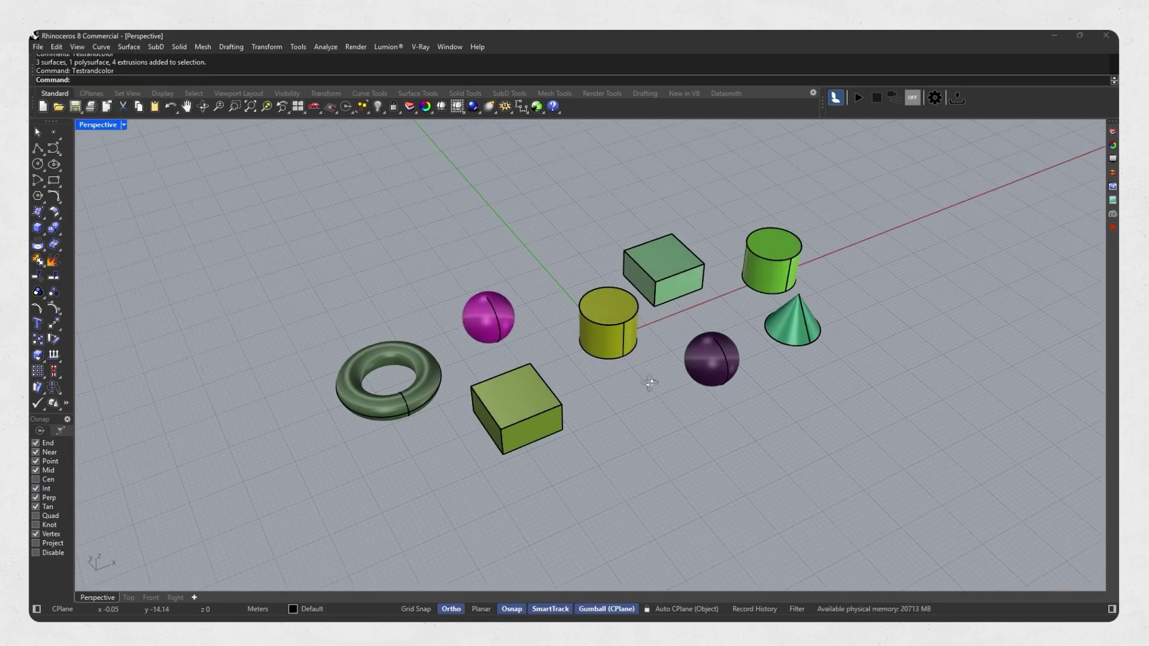
{"action": "right_click_drag", "start_coordinate": [622, 464], "coordinate": [678, 346]}
{"action": "scroll", "coordinate": [678, 346], "scroll_direction": "up", "scroll_amount": 2}
{"action": "scroll", "coordinate": [678, 346], "scroll_direction": "up", "scroll_amount": 2}
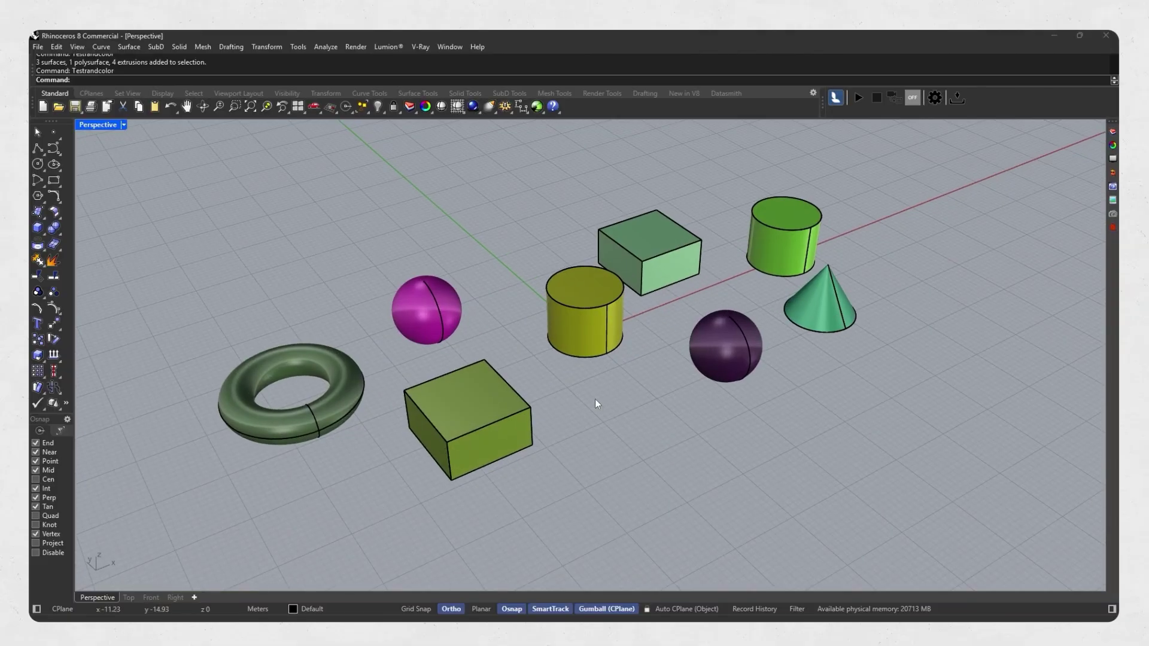
{"action": "scroll", "coordinate": [595, 403], "scroll_direction": "down", "scroll_amount": 2}
{"action": "scroll", "coordinate": [595, 403], "scroll_direction": "down", "scroll_amount": 2}
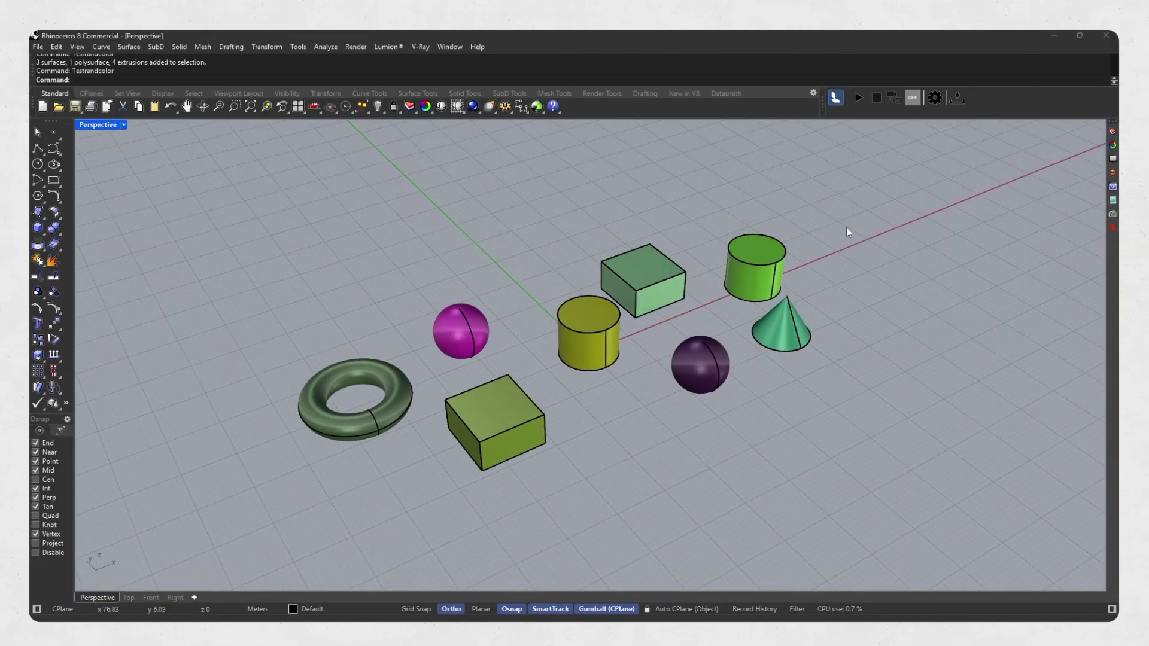
Select every shape, rerun the random-colour test, and deselect
{"action": "left_click_drag", "start_coordinate": [848, 233], "coordinate": [183, 529]}
{"action": "type", "text": "Test"}
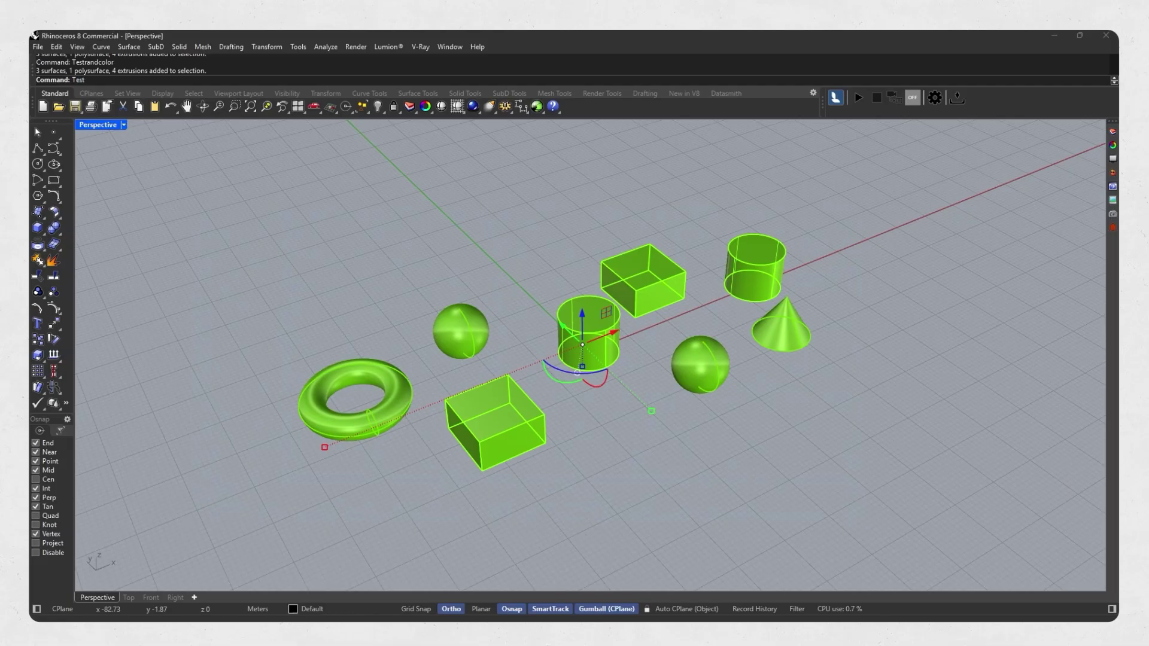
{"action": "type", "text": "randco"}
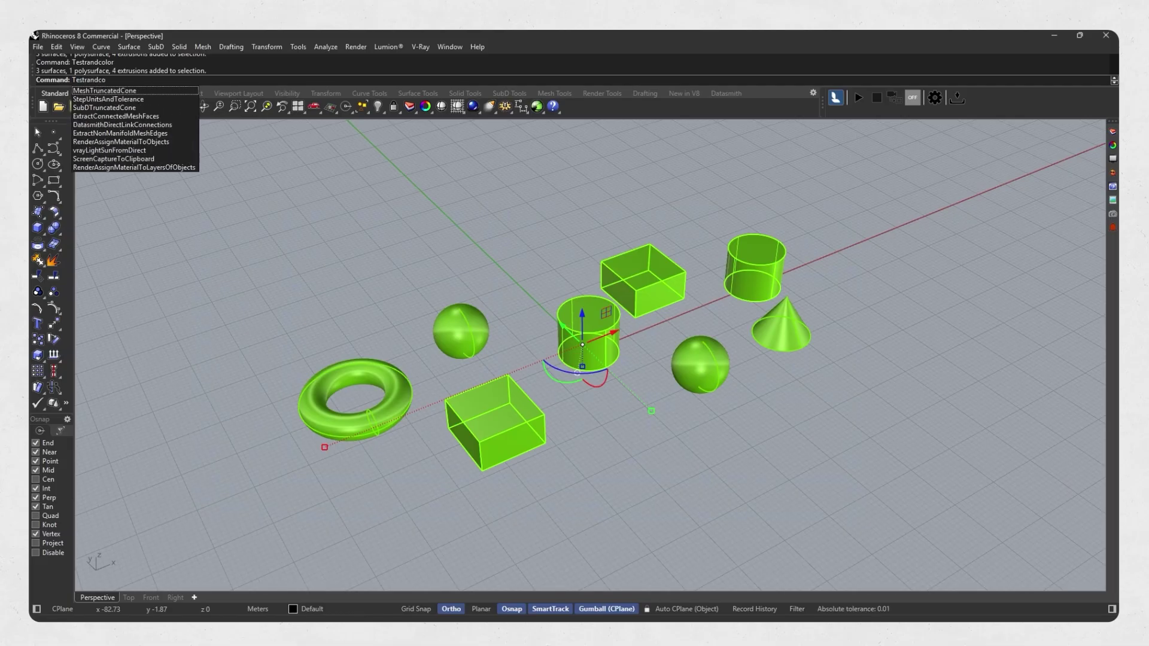
{"action": "type", "text": "lor"}
{"action": "key", "text": "Return"}
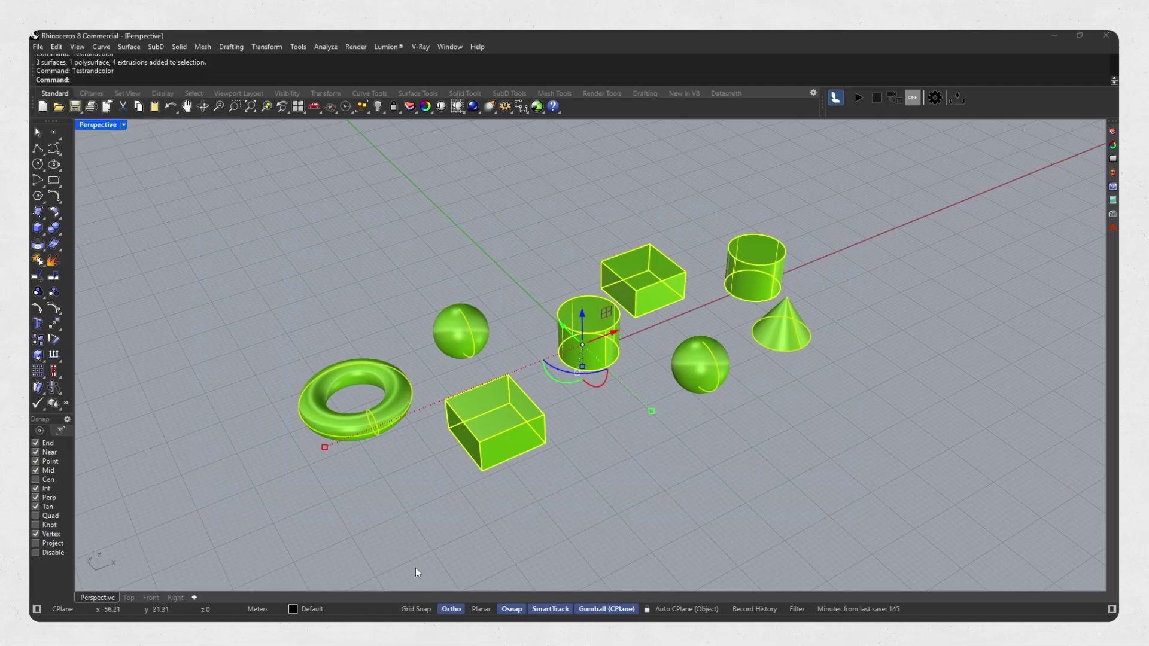
{"action": "left_click", "coordinate": [652, 492]}
{"action": "mouse_move", "coordinate": [787, 244]}
{"action": "right_mouse_down"}
{"action": "mouse_move", "coordinate": [598, 401]}
{"action": "mouse_move", "coordinate": [872, 228]}
{"action": "right_mouse_up"}
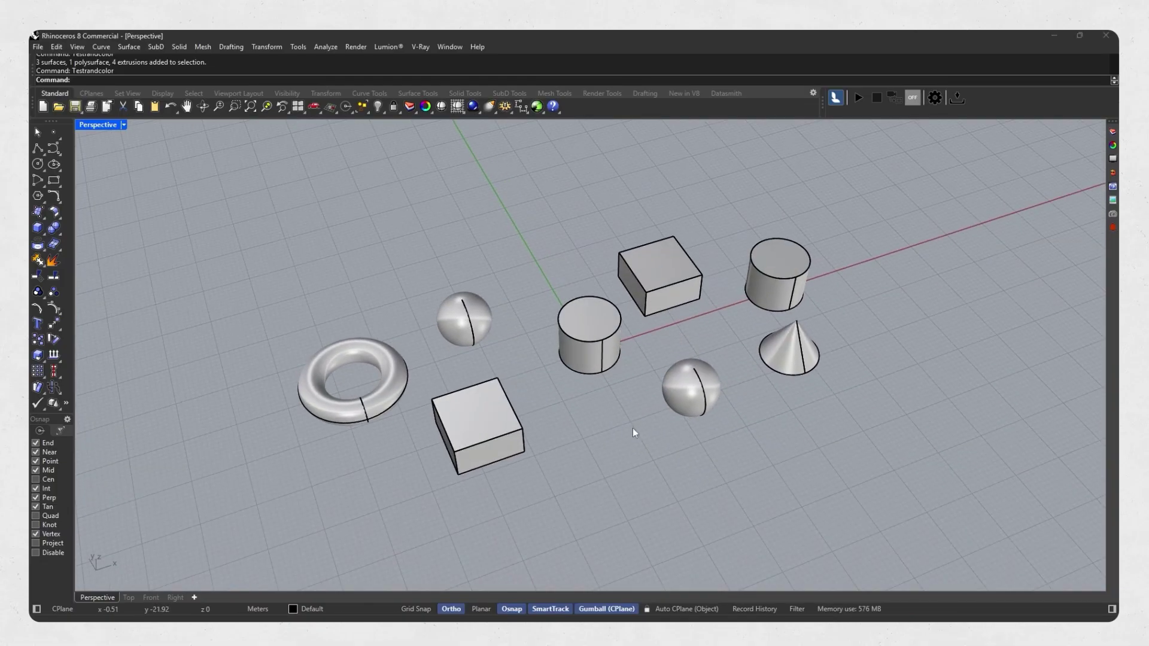
Move the torus, sphere and box together up-right with the gumball
{"action": "right_click_drag", "start_coordinate": [653, 398], "coordinate": [549, 426]}
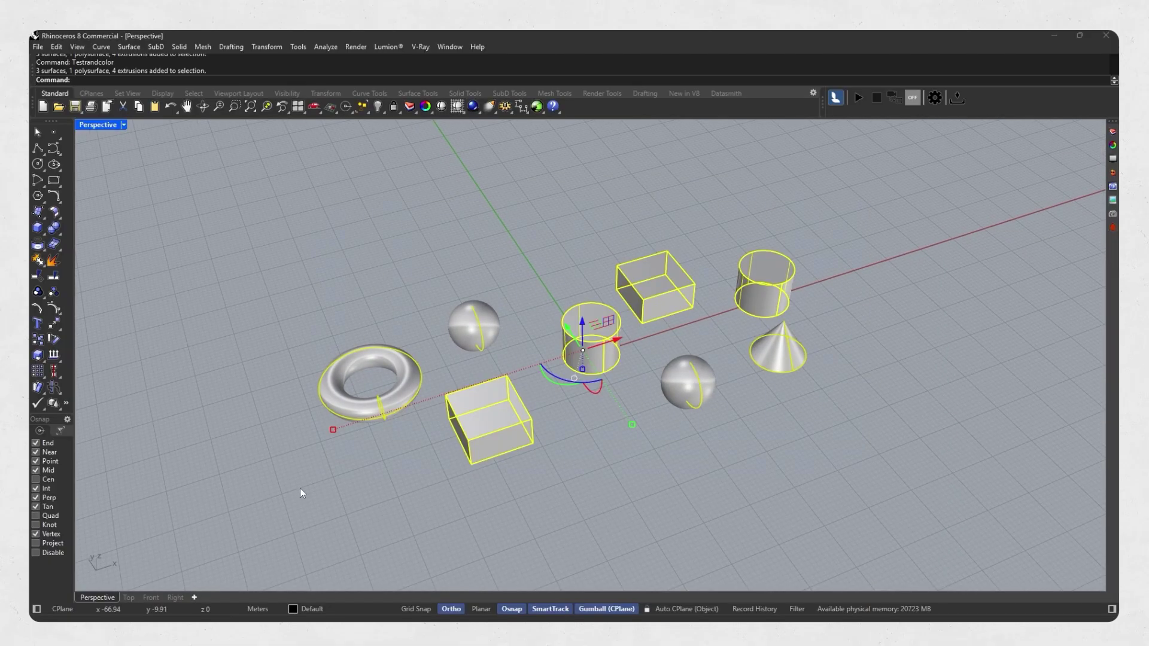
{"action": "right_click_drag", "start_coordinate": [571, 404], "coordinate": [548, 382]}
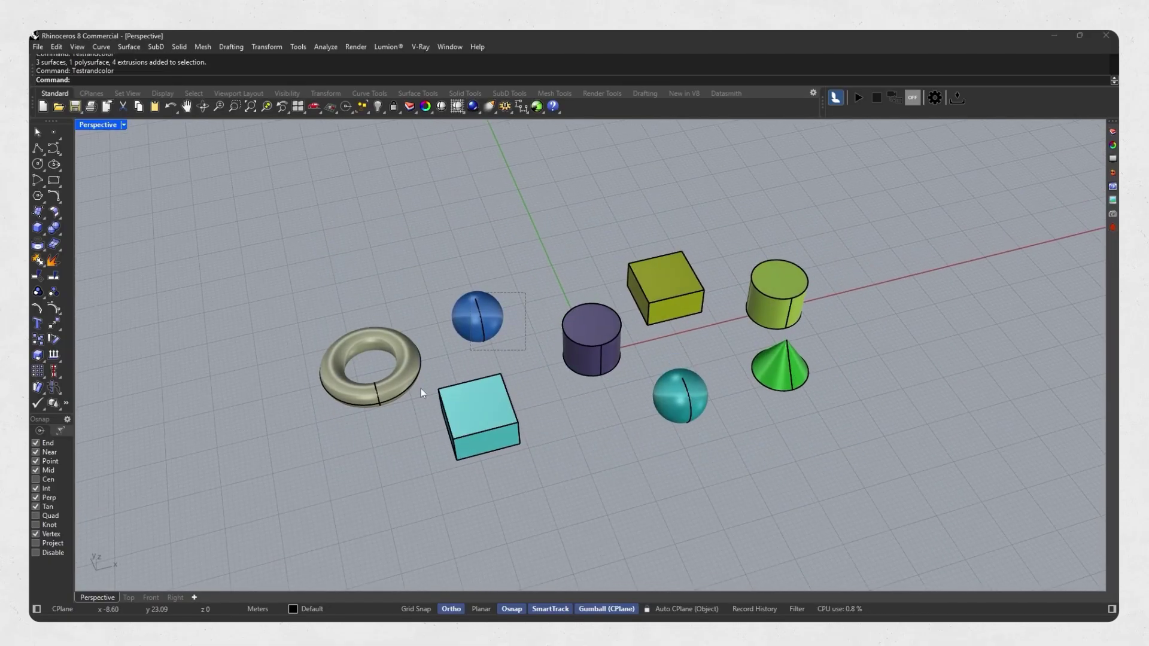
{"action": "left_click_drag", "start_coordinate": [422, 389], "coordinate": [443, 382]}
{"action": "left_click_drag", "start_coordinate": [519, 431], "coordinate": [573, 421]}
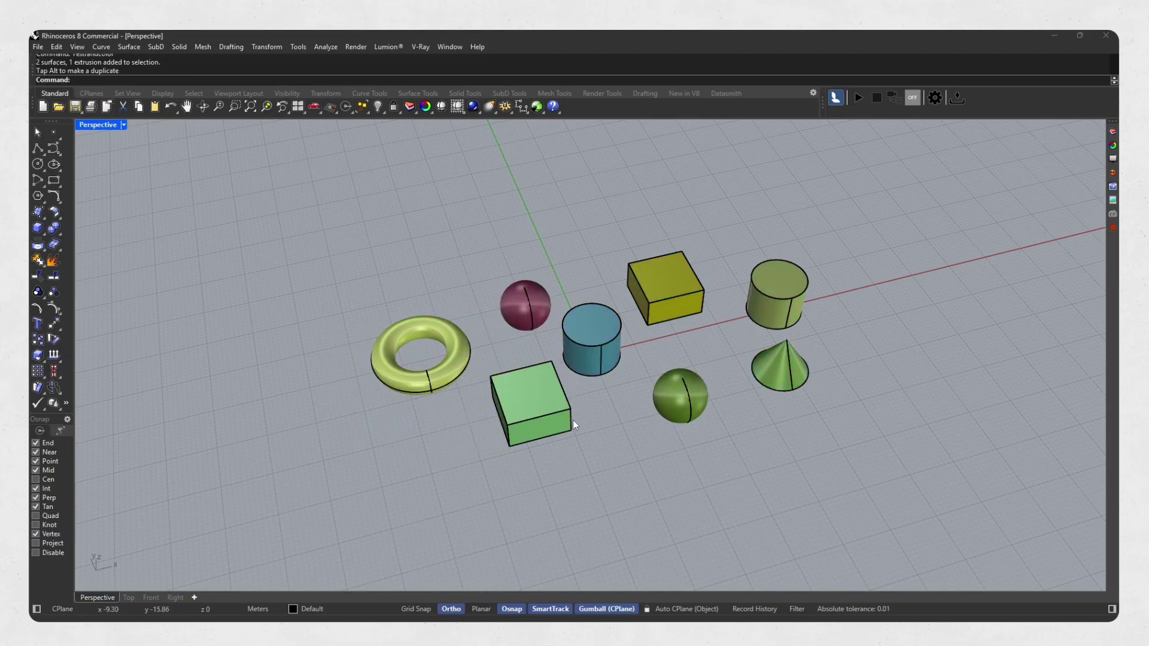
Drag the front sphere on its own left toward the box
{"action": "right_click_drag", "start_coordinate": [573, 420], "coordinate": [873, 429]}
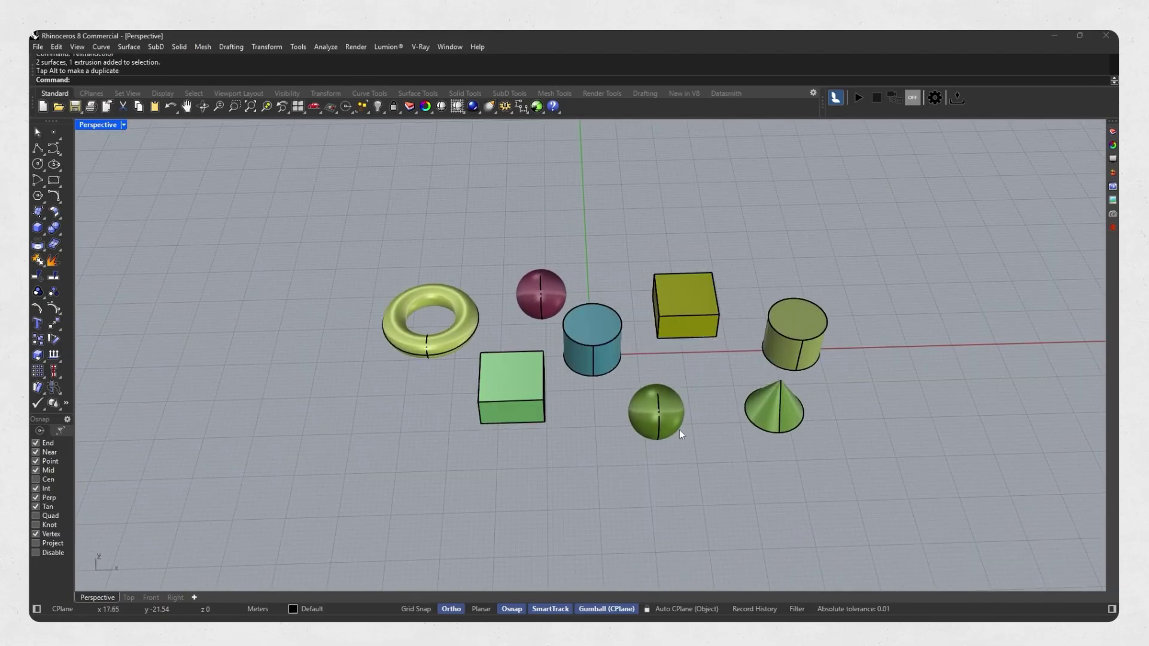
{"action": "mouse_move", "coordinate": [680, 430]}
{"action": "right_mouse_down"}
{"action": "mouse_move", "coordinate": [726, 398]}
{"action": "mouse_move", "coordinate": [705, 425]}
{"action": "right_mouse_up"}
{"action": "left_click", "coordinate": [710, 365]}
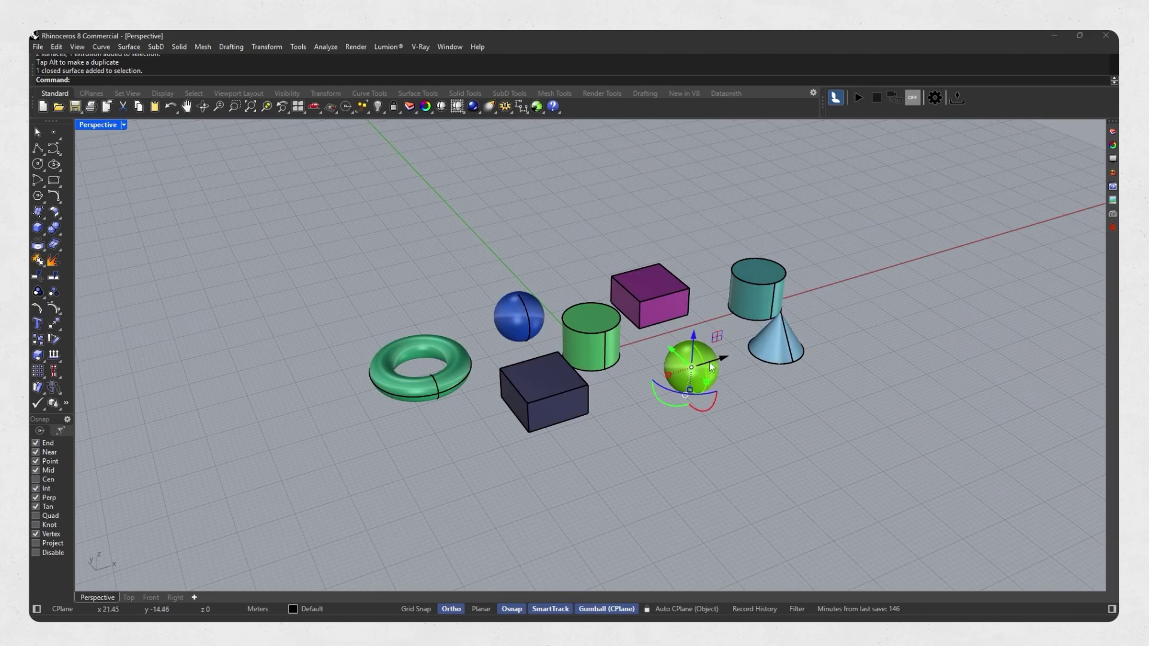
{"action": "left_click_drag", "start_coordinate": [710, 366], "coordinate": [665, 373]}
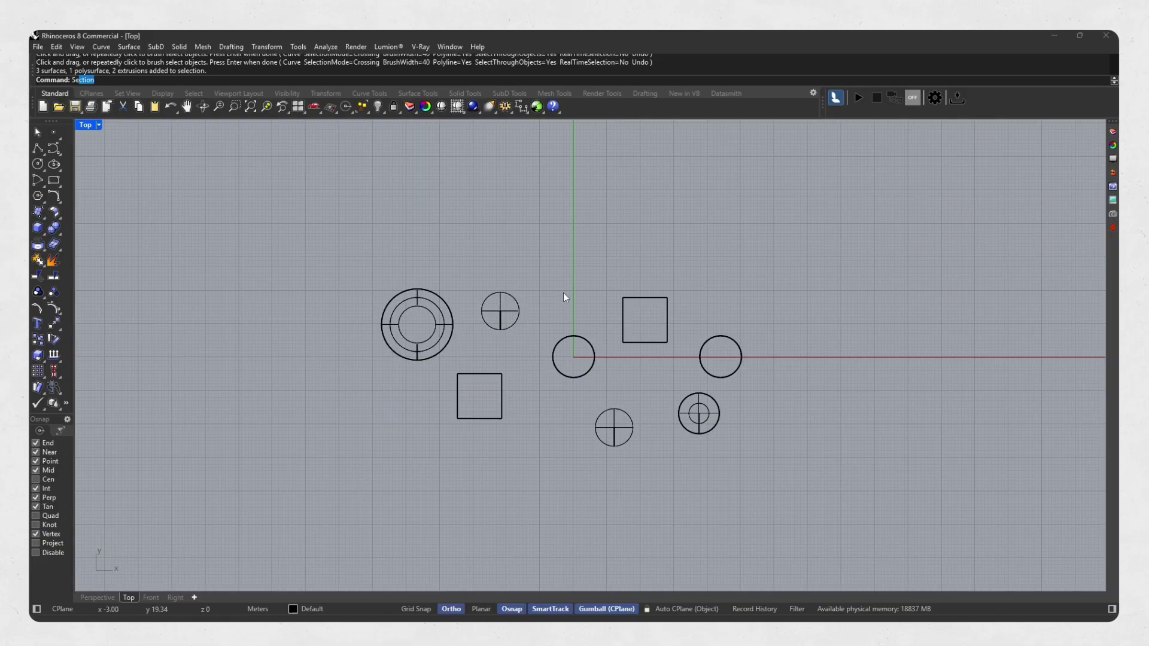
{"action": "type", "text": "lBrush"}
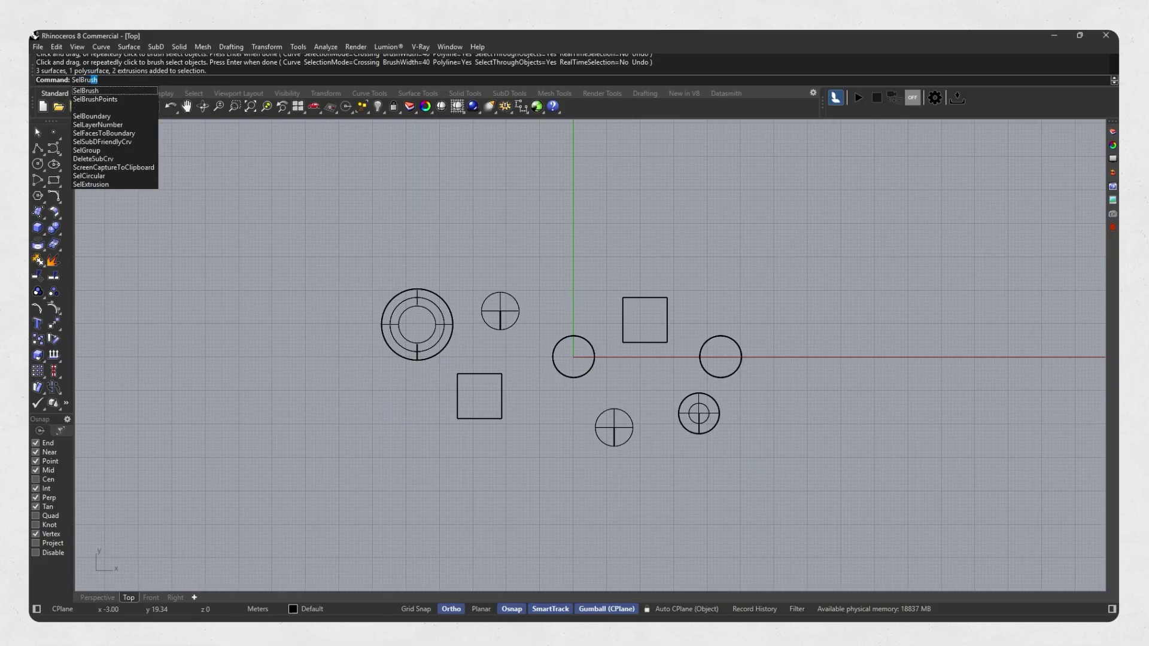
Brush-select the ringed circle, lower square and origin circle with a 25-wide SelBrush, then deselect
{"action": "key", "text": "Return"}
{"action": "left_click", "coordinate": [422, 81]}
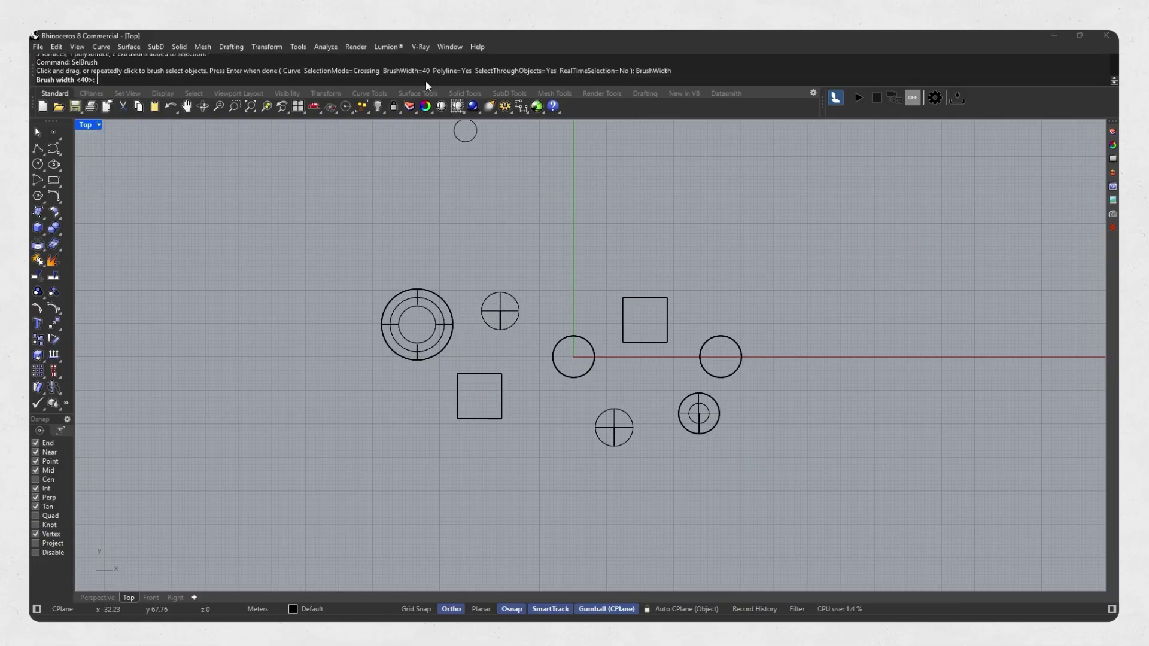
{"action": "type", "text": "25"}
{"action": "key", "text": "Return"}
{"action": "mouse_move", "coordinate": [440, 313]}
{"action": "left_mouse_down"}
{"action": "mouse_move", "coordinate": [471, 311]}
{"action": "mouse_move", "coordinate": [567, 369]}
{"action": "left_mouse_up"}
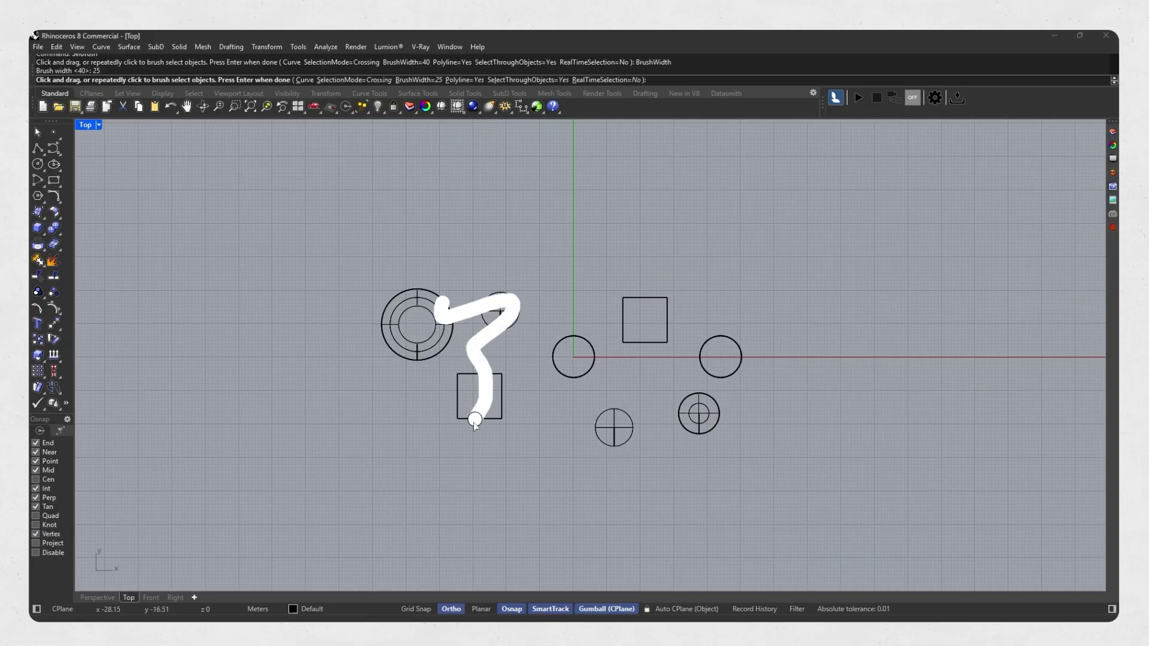
{"action": "left_click_drag", "start_coordinate": [467, 327], "coordinate": [588, 432]}
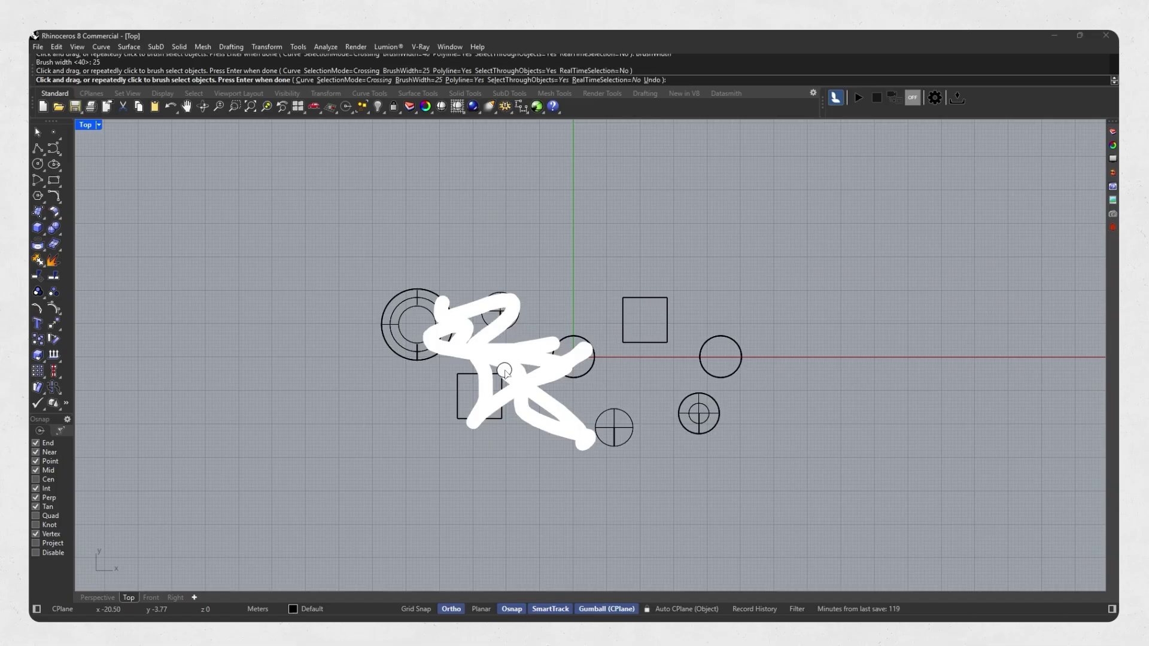
{"action": "key", "text": "Return"}
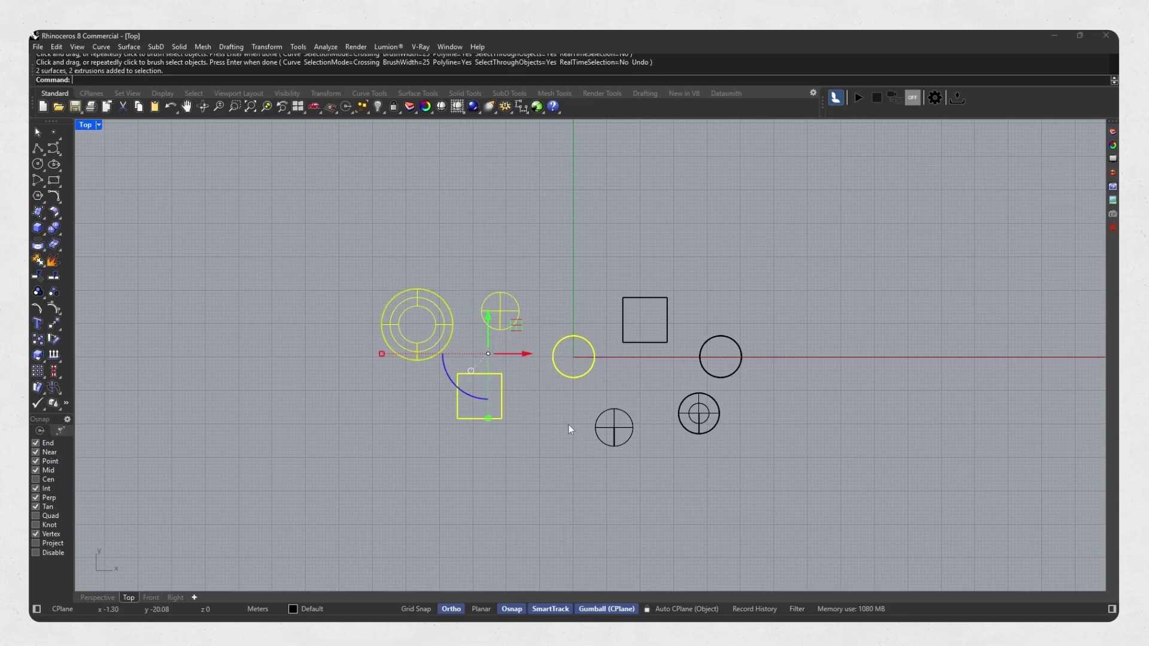
{"action": "key", "text": "Escape"}
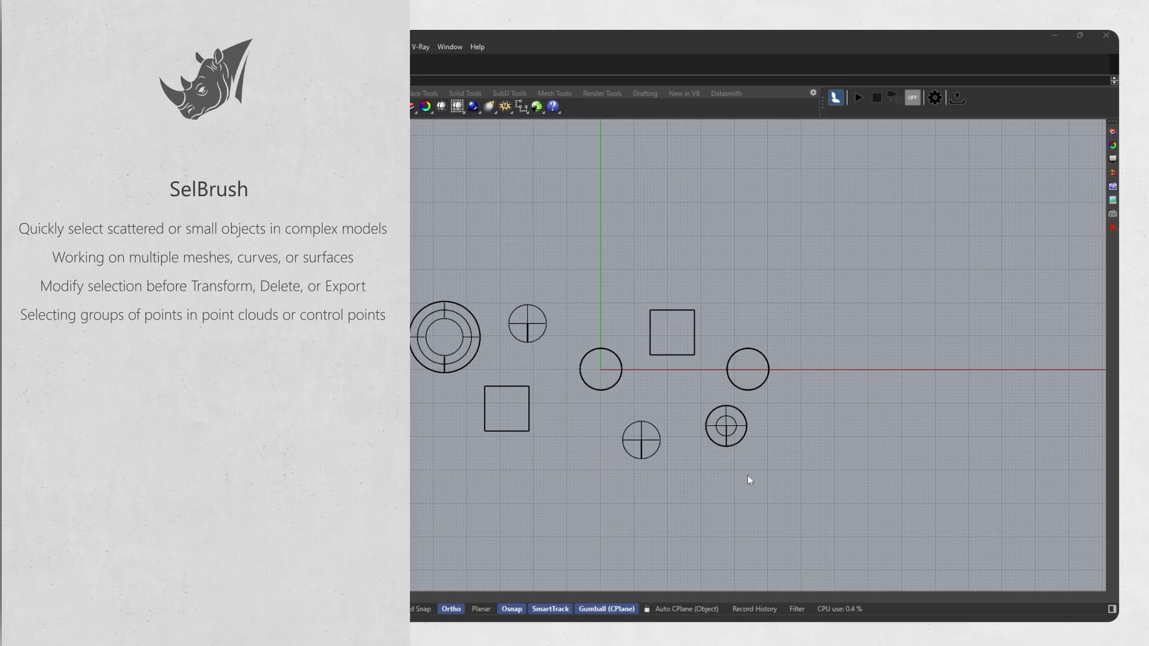
Nudge the Top view slightly right and up, with no shapes left selected
{"action": "mouse_move", "coordinate": [771, 477]}
{"action": "right_mouse_down"}
{"action": "mouse_move", "coordinate": [821, 475]}
{"action": "mouse_move", "coordinate": [742, 467]}
{"action": "right_mouse_up"}
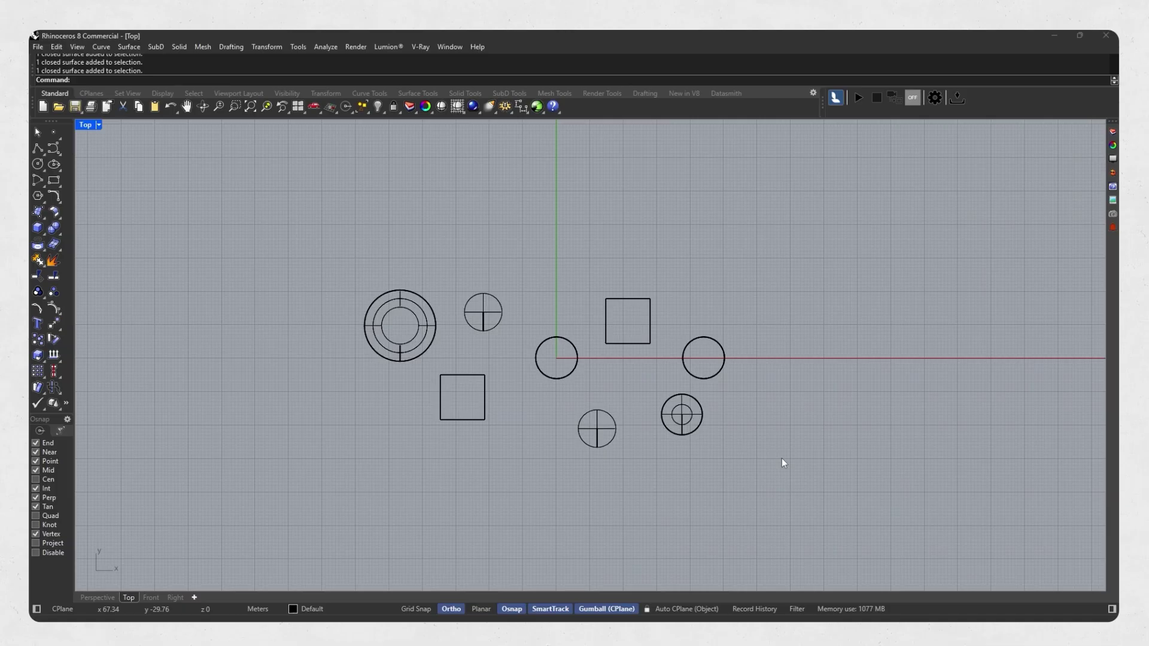
{"action": "right_click_drag", "start_coordinate": [757, 455], "coordinate": [778, 459]}
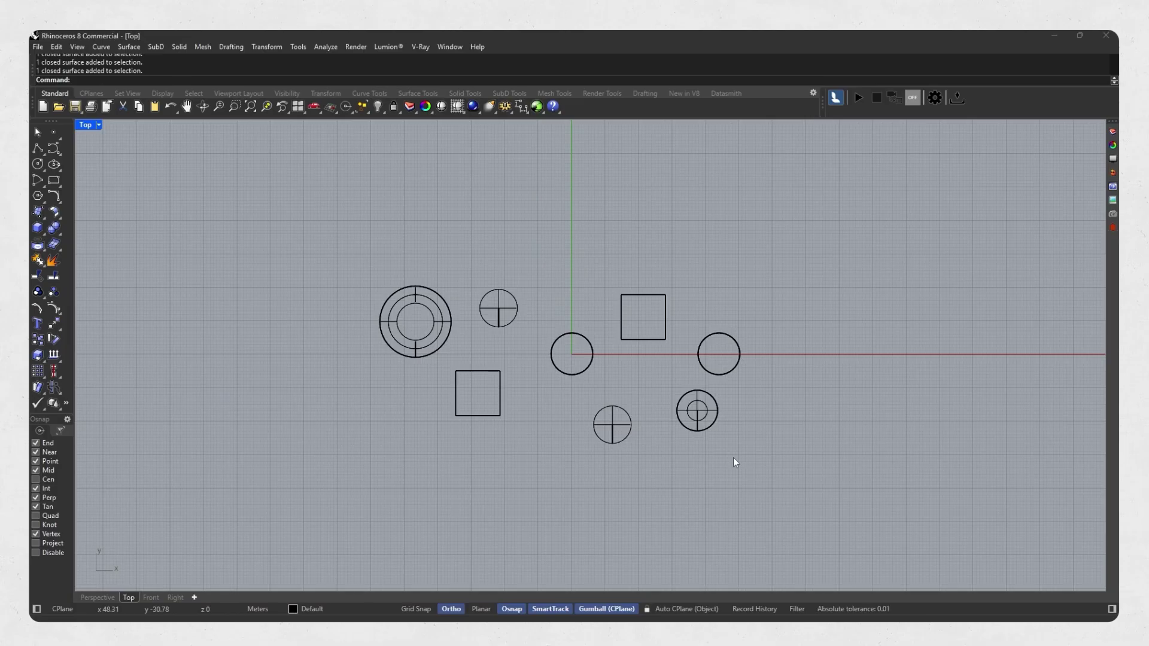
{"action": "right_click_drag", "start_coordinate": [734, 459], "coordinate": [742, 468]}
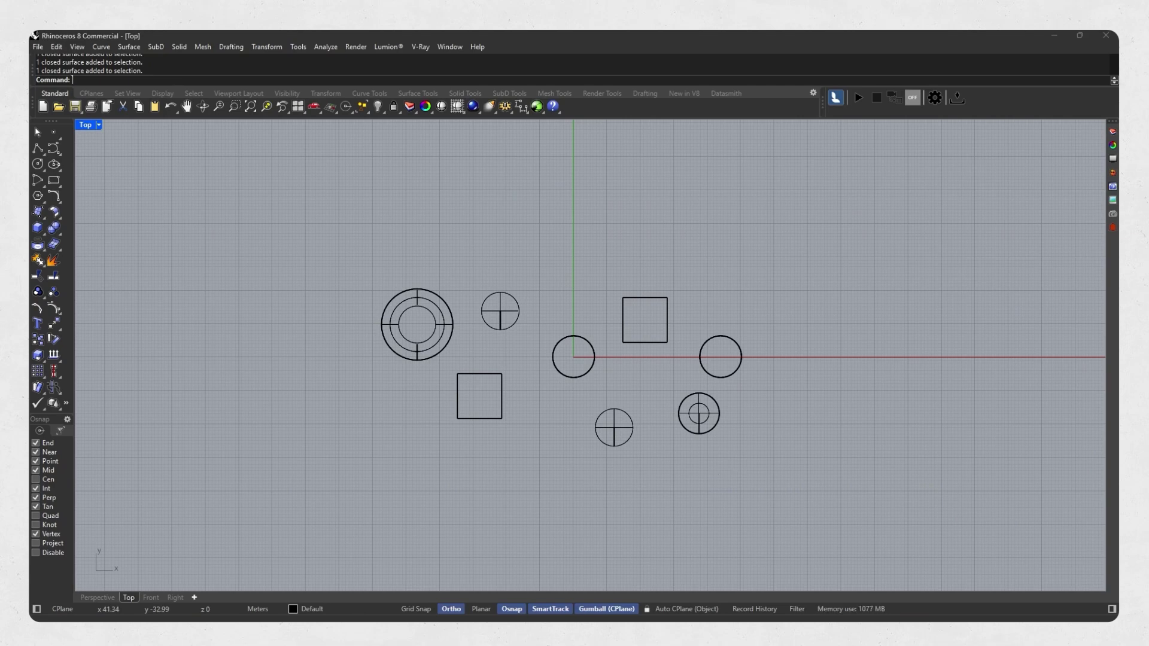
{"action": "type", "text": "Sel"}
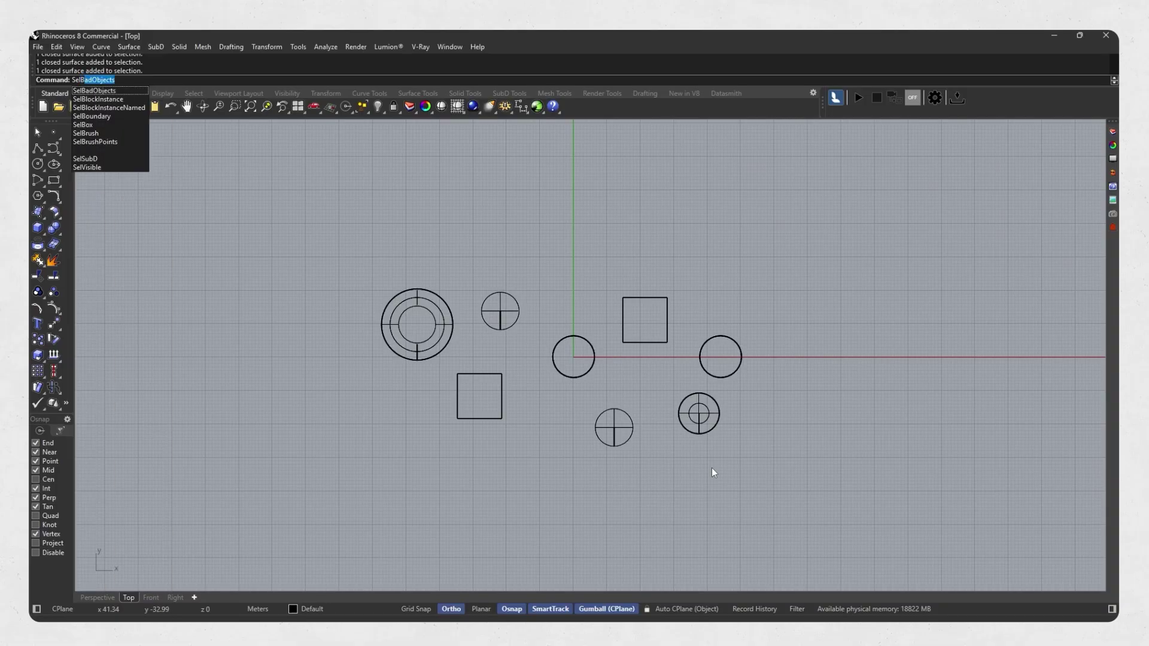
{"action": "type", "text": "Bt"}
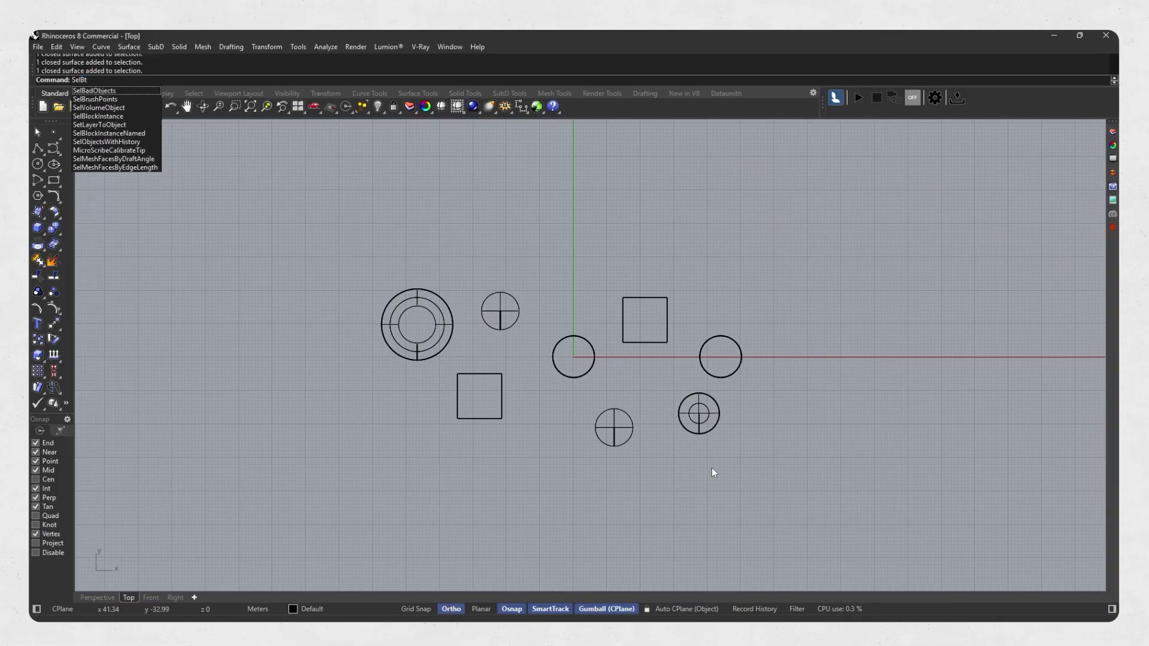
{"action": "type", "text": "ush"}
Brush-select six shapes with a zigzag stroke from the ring to the target circle and back
{"action": "key", "text": "Return"}
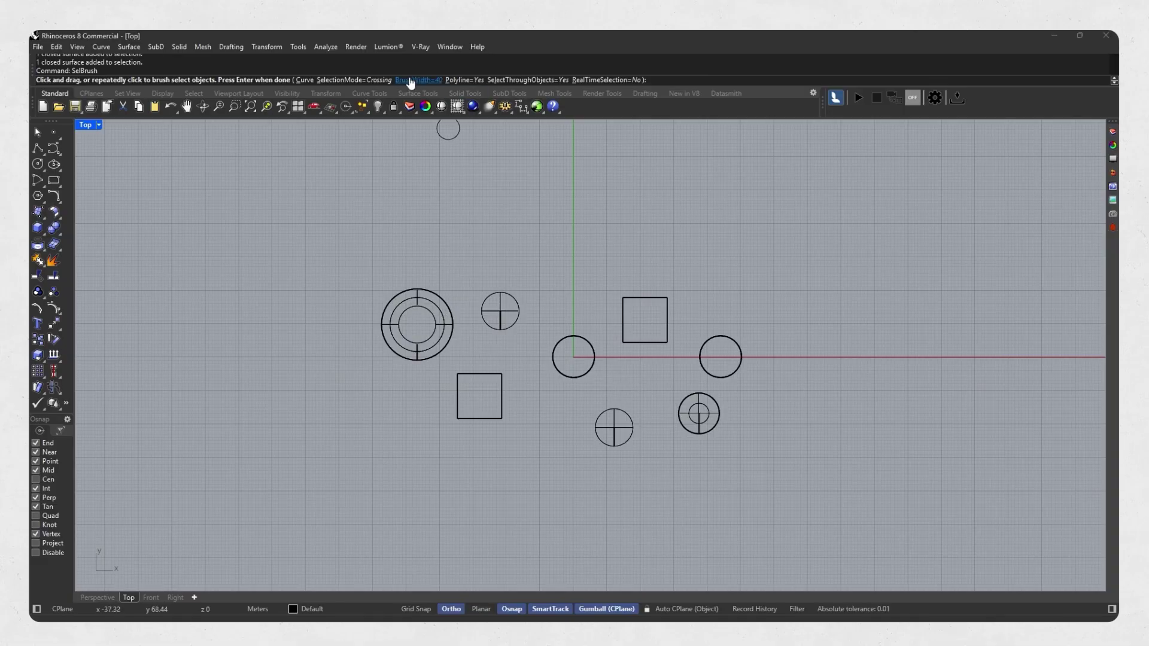
{"action": "left_click_drag", "start_coordinate": [431, 308], "coordinate": [688, 429]}
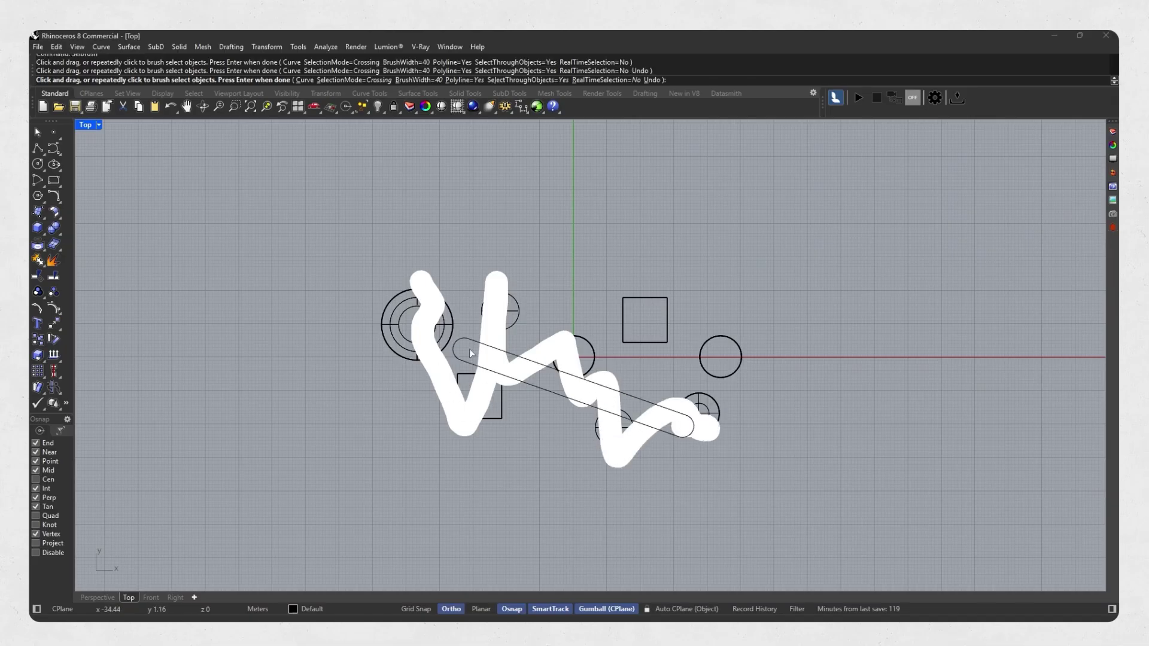
{"action": "left_click_drag", "start_coordinate": [689, 430], "coordinate": [485, 397]}
{"action": "key", "text": "Return"}
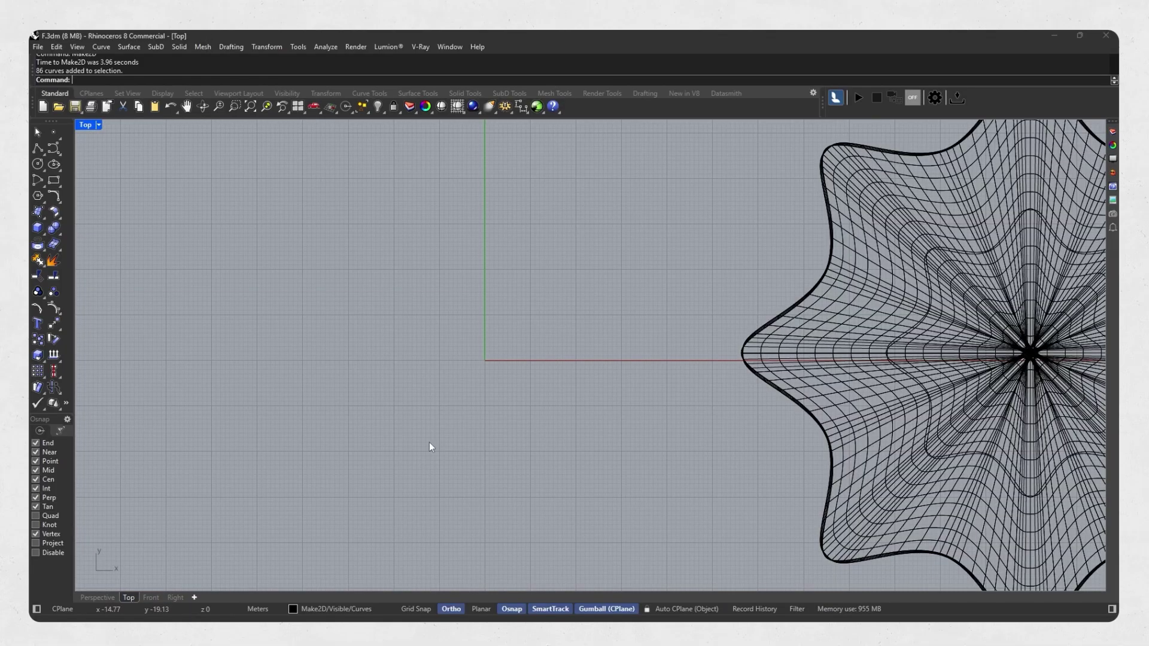
{"action": "scroll", "coordinate": [586, 393], "scroll_direction": "down", "scroll_amount": 10}
{"action": "scroll", "coordinate": [830, 301], "scroll_direction": "down", "scroll_amount": 4}
Select the Make2D curves and move them to the right
{"action": "key", "text": "Escape"}
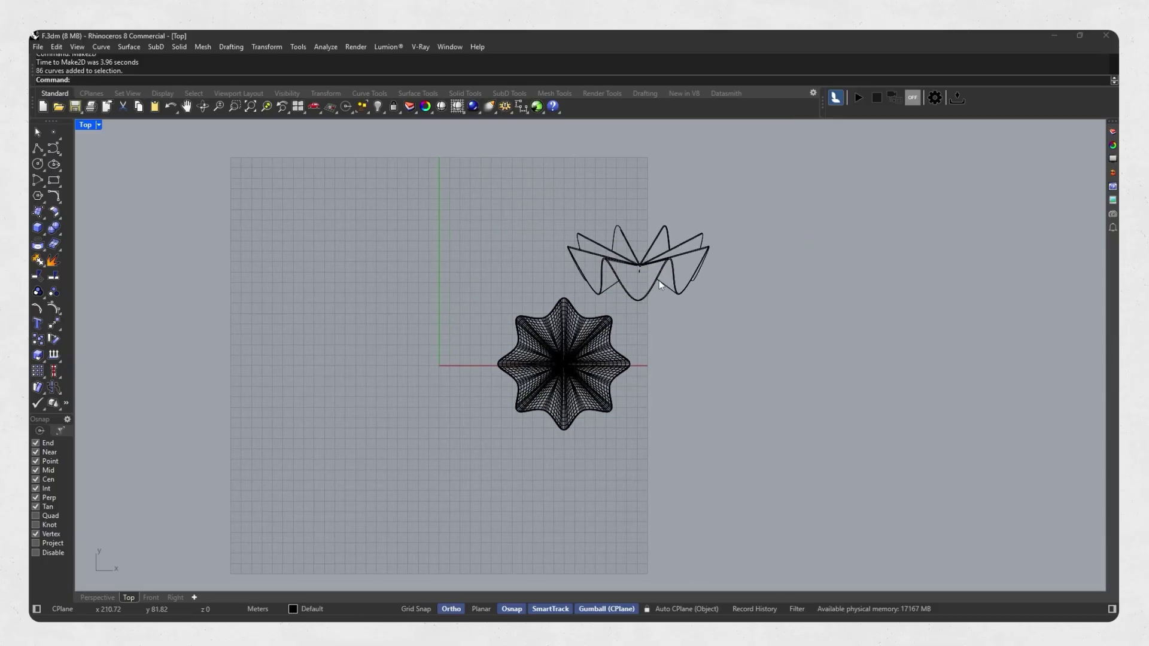
{"action": "scroll", "coordinate": [660, 284], "scroll_direction": "up", "scroll_amount": 4}
{"action": "scroll", "coordinate": [662, 273], "scroll_direction": "down", "scroll_amount": 2}
{"action": "left_click", "coordinate": [645, 272]}
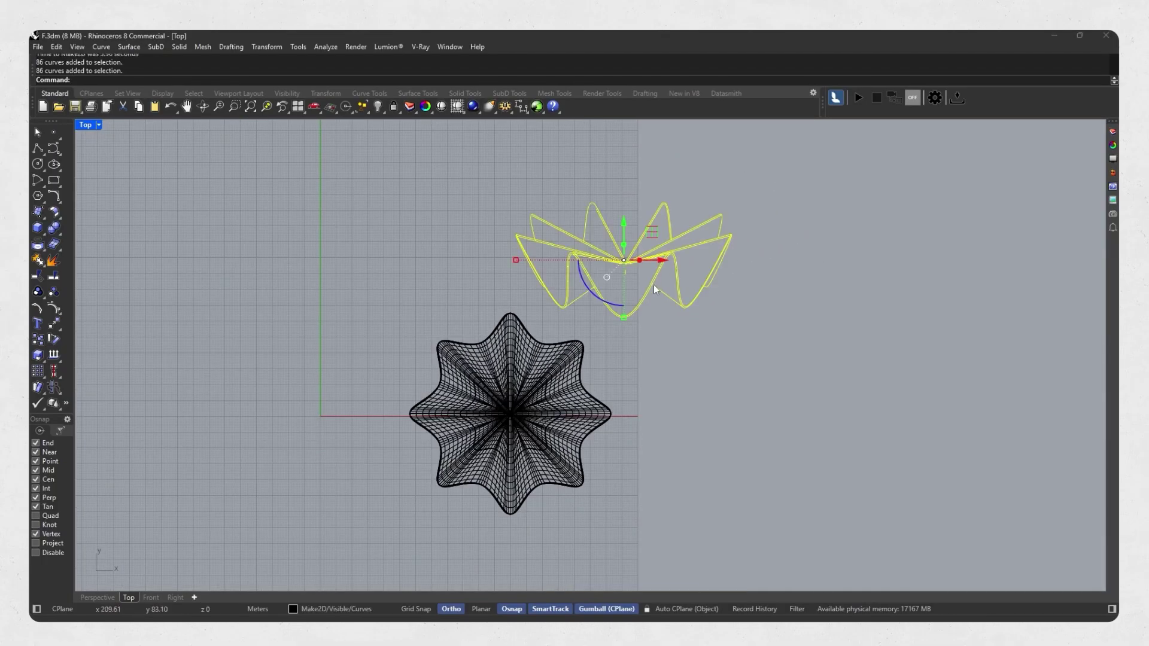
{"action": "left_click_drag", "start_coordinate": [654, 284], "coordinate": [787, 287]}
{"action": "left_click", "coordinate": [886, 346]}
{"action": "scroll", "coordinate": [802, 330], "scroll_direction": "down", "scroll_amount": 1}
{"action": "scroll", "coordinate": [737, 346], "scroll_direction": "down", "scroll_amount": 2}
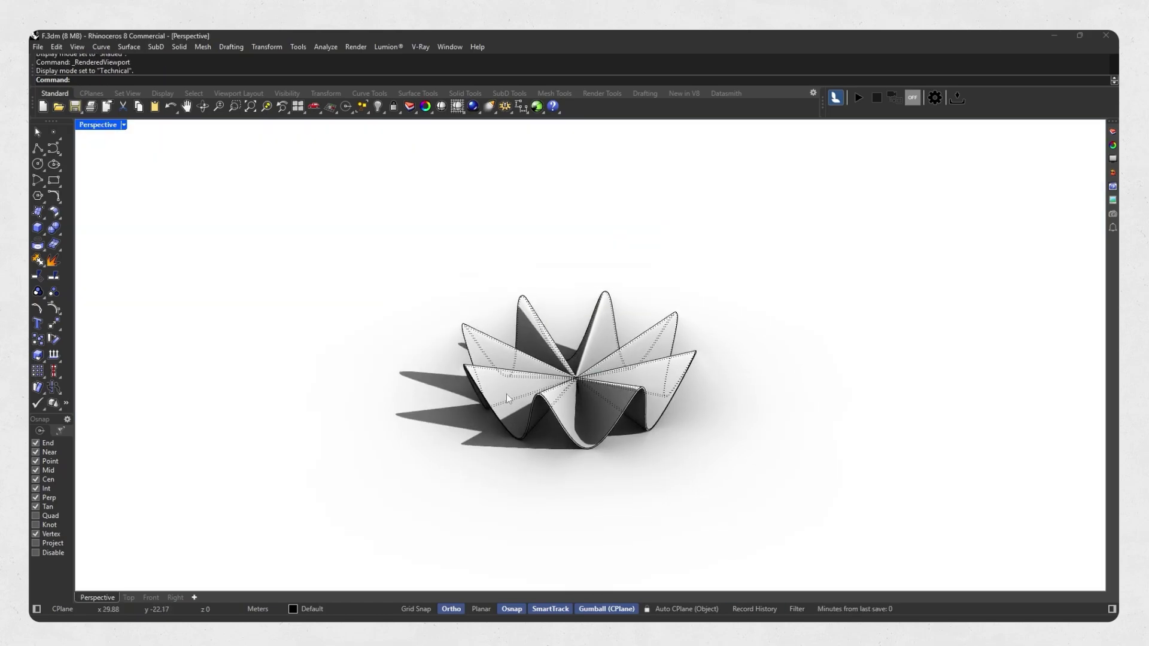
Switch the Perspective view to Shaded display and orbit around the star surface
{"action": "right_click_drag", "start_coordinate": [646, 300], "coordinate": [603, 406]}
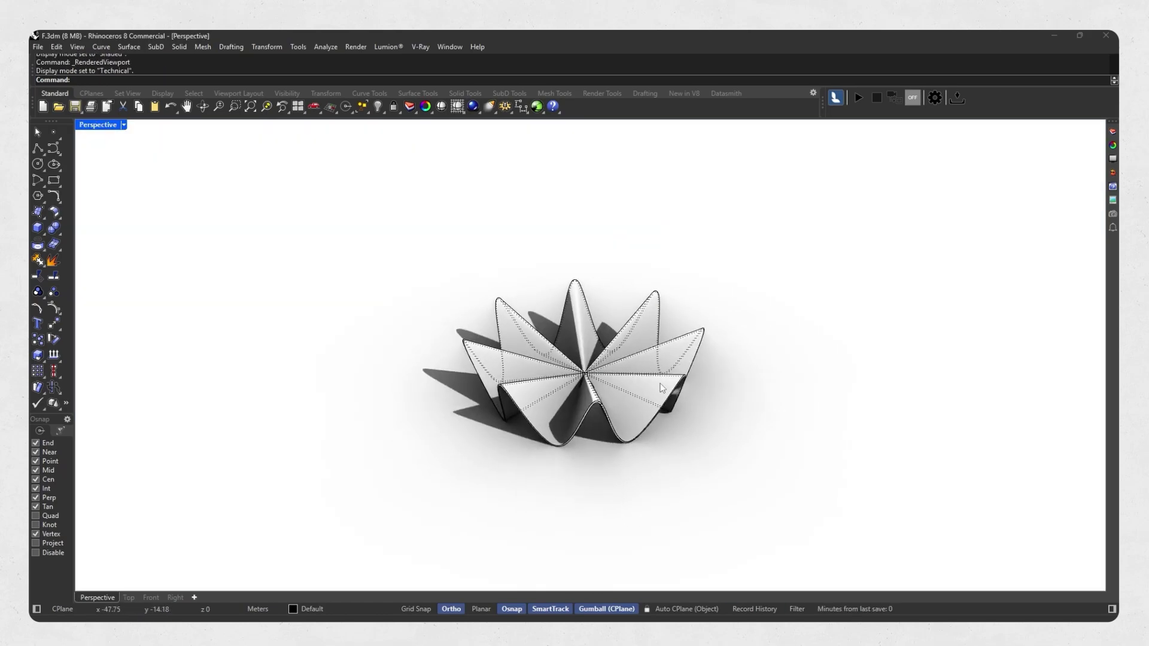
{"action": "middle_click", "coordinate": [676, 334]}
{"action": "left_click", "coordinate": [696, 359]}
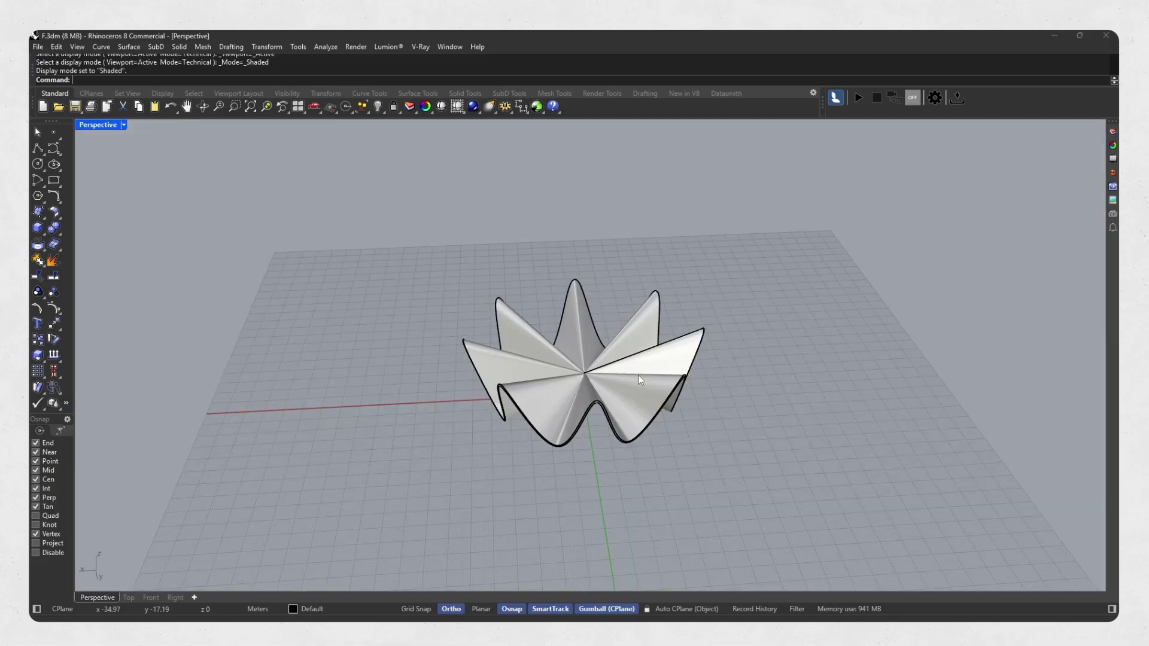
{"action": "mouse_move", "coordinate": [638, 375]}
{"action": "right_mouse_down"}
{"action": "mouse_move", "coordinate": [607, 383]}
{"action": "mouse_move", "coordinate": [629, 401]}
{"action": "right_mouse_up"}
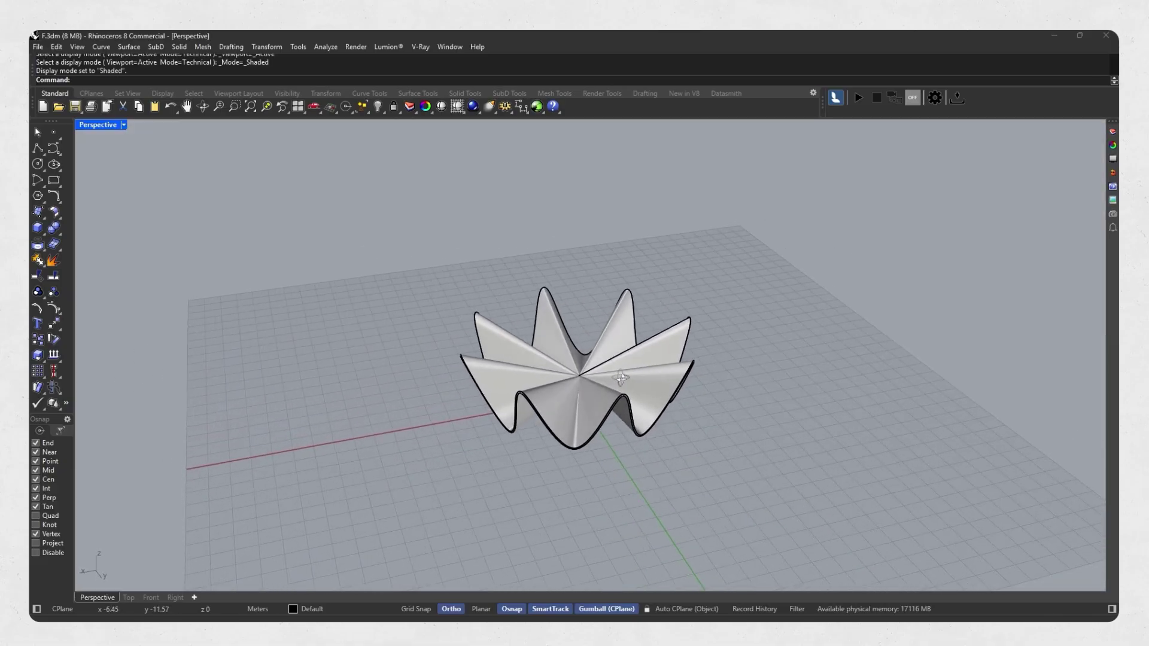
{"action": "scroll", "coordinate": [621, 392], "scroll_direction": "up", "scroll_amount": 2}
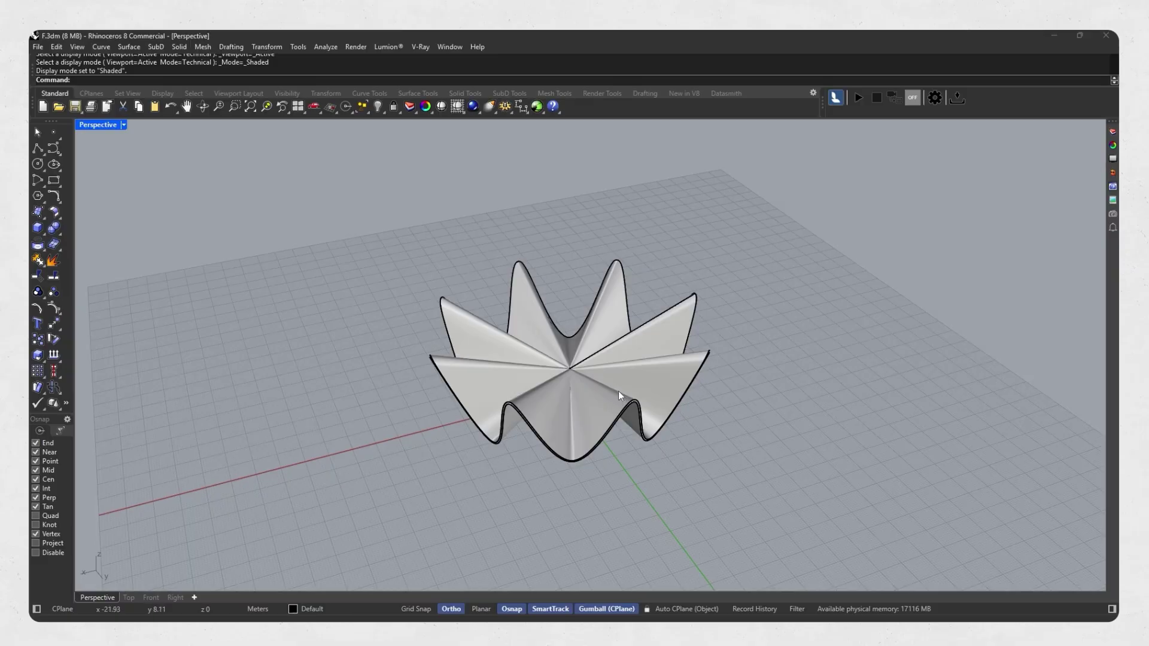
{"action": "scroll", "coordinate": [618, 386], "scroll_direction": "down", "scroll_amount": 3}
{"action": "mouse_move", "coordinate": [619, 385]}
{"action": "right_mouse_down"}
{"action": "mouse_move", "coordinate": [590, 381]}
{"action": "mouse_move", "coordinate": [583, 327]}
{"action": "right_mouse_up"}
{"action": "scroll", "coordinate": [590, 382], "scroll_direction": "up", "scroll_amount": 2}
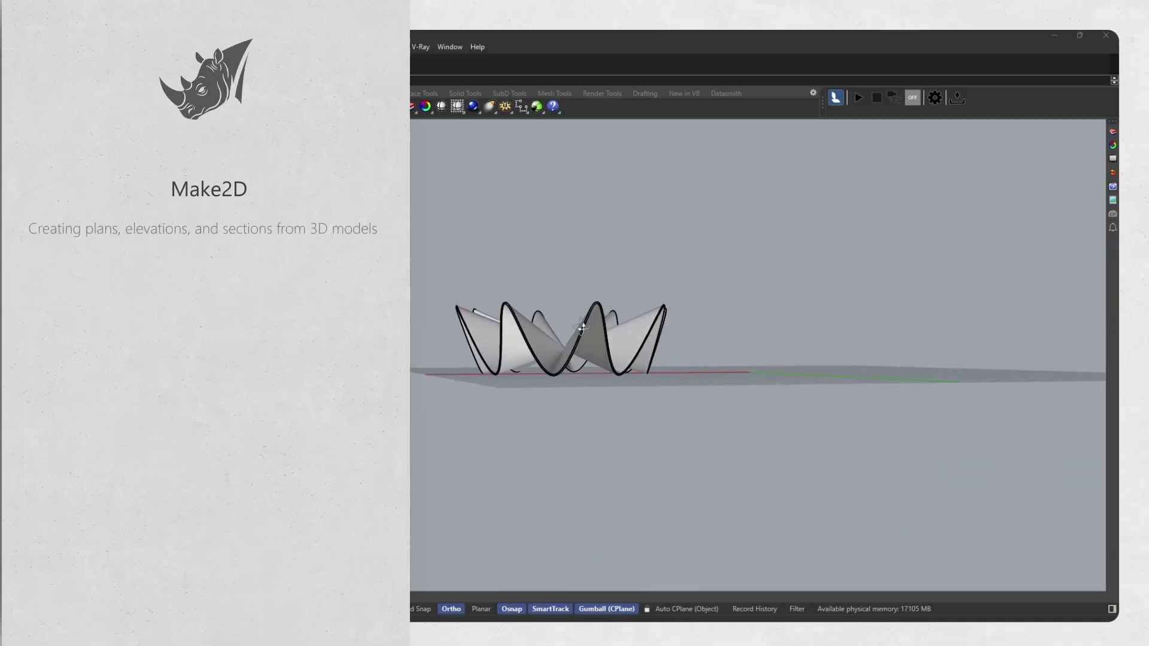
{"action": "scroll", "coordinate": [582, 330], "scroll_direction": "up", "scroll_amount": 1}
{"action": "scroll", "coordinate": [584, 329], "scroll_direction": "up", "scroll_amount": 3}
{"action": "scroll", "coordinate": [587, 330], "scroll_direction": "up", "scroll_amount": 2}
{"action": "right_click_drag", "start_coordinate": [587, 330], "coordinate": [598, 363]}
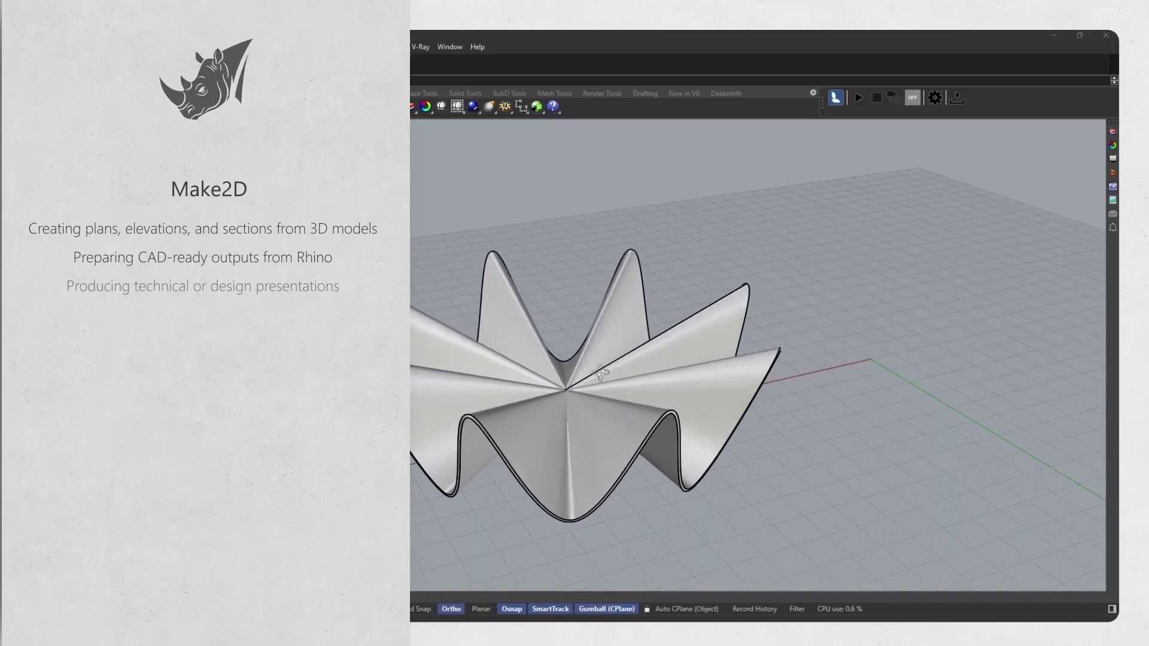
{"action": "mouse_move", "coordinate": [598, 363]}
{"action": "right_mouse_down"}
{"action": "mouse_move", "coordinate": [583, 399]}
{"action": "mouse_move", "coordinate": [555, 380]}
{"action": "right_mouse_up"}
{"action": "scroll", "coordinate": [582, 402], "scroll_direction": "down", "scroll_amount": 2}
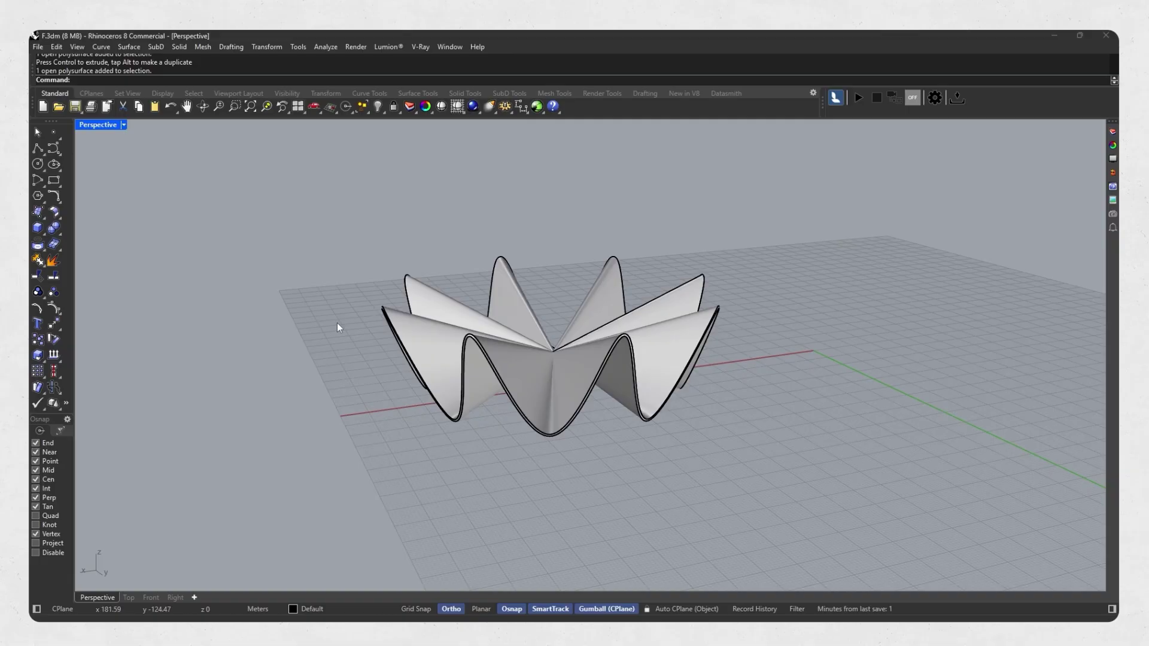
{"action": "type", "text": "Make"}
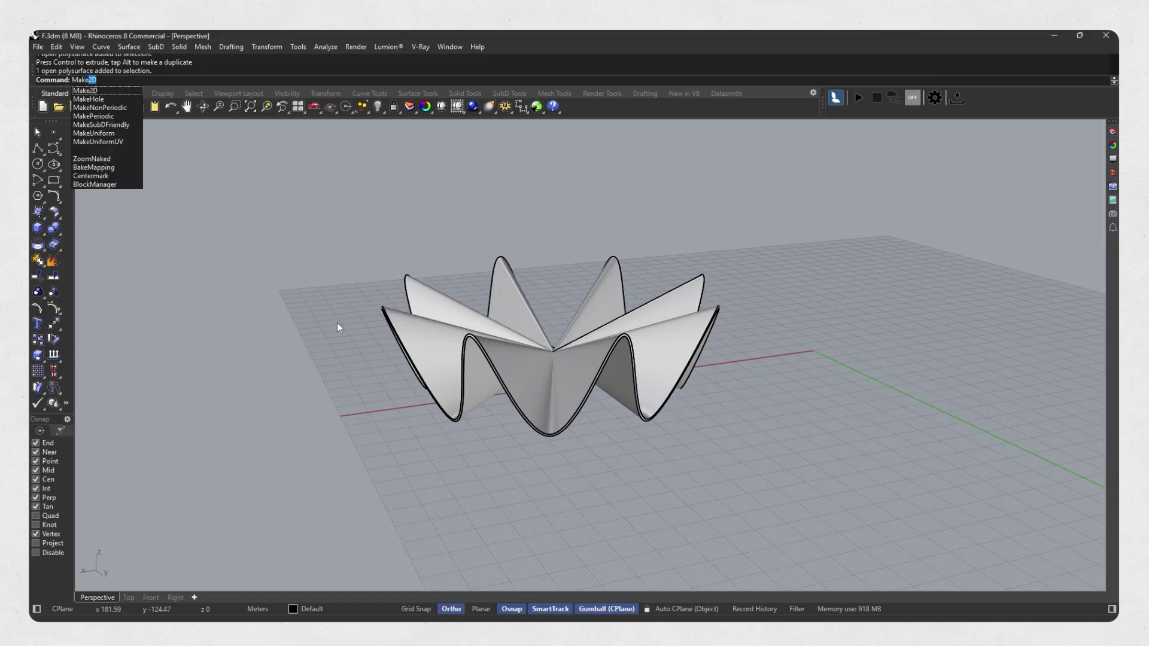
Run Make2D on the star surface, reselecting it after a cancelled first attempt
{"action": "key", "text": "Return"}
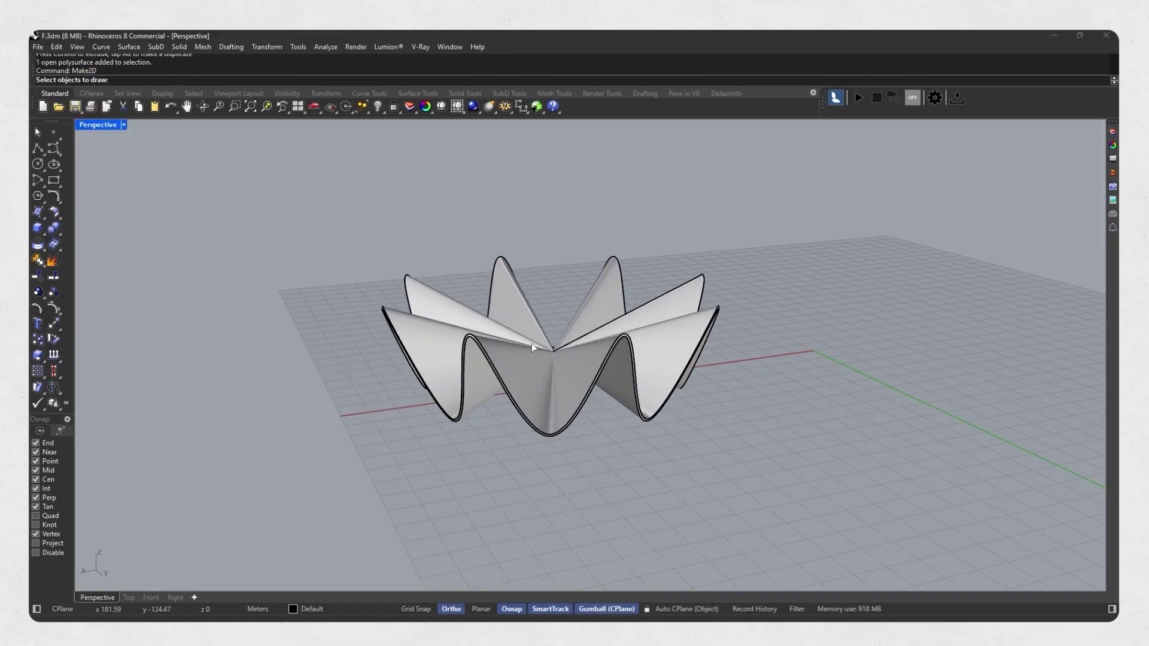
{"action": "left_click", "coordinate": [420, 291]}
{"action": "key", "text": "Escape"}
{"action": "left_click", "coordinate": [559, 406]}
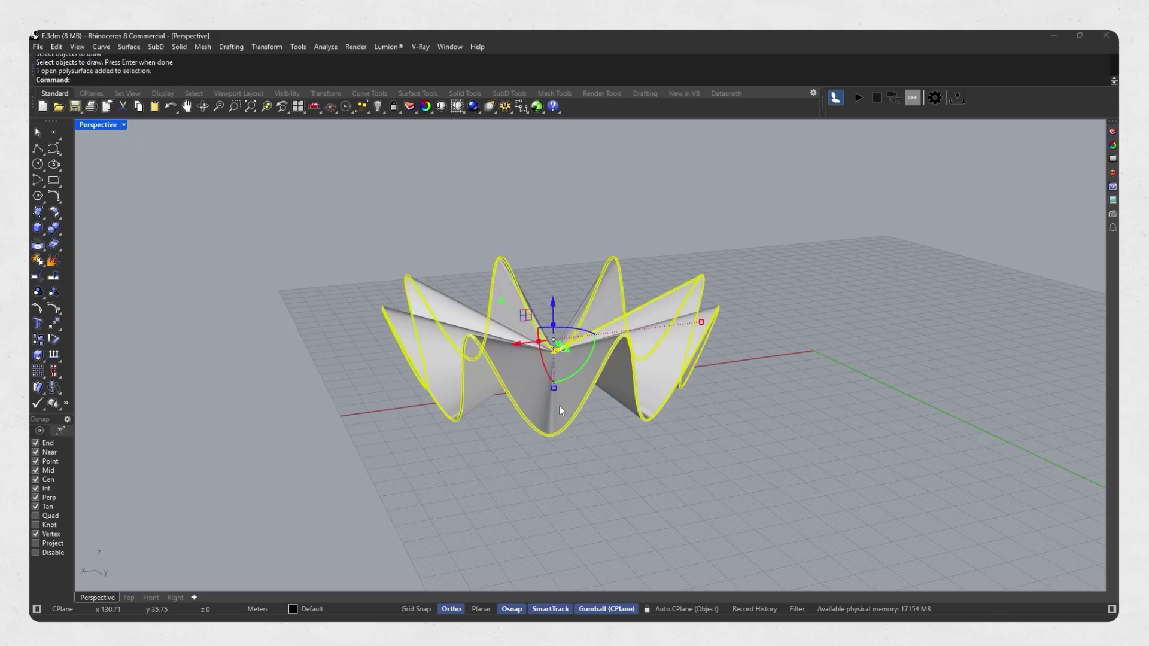
{"action": "type", "text": "Make2D"}
{"action": "key", "text": "Return"}
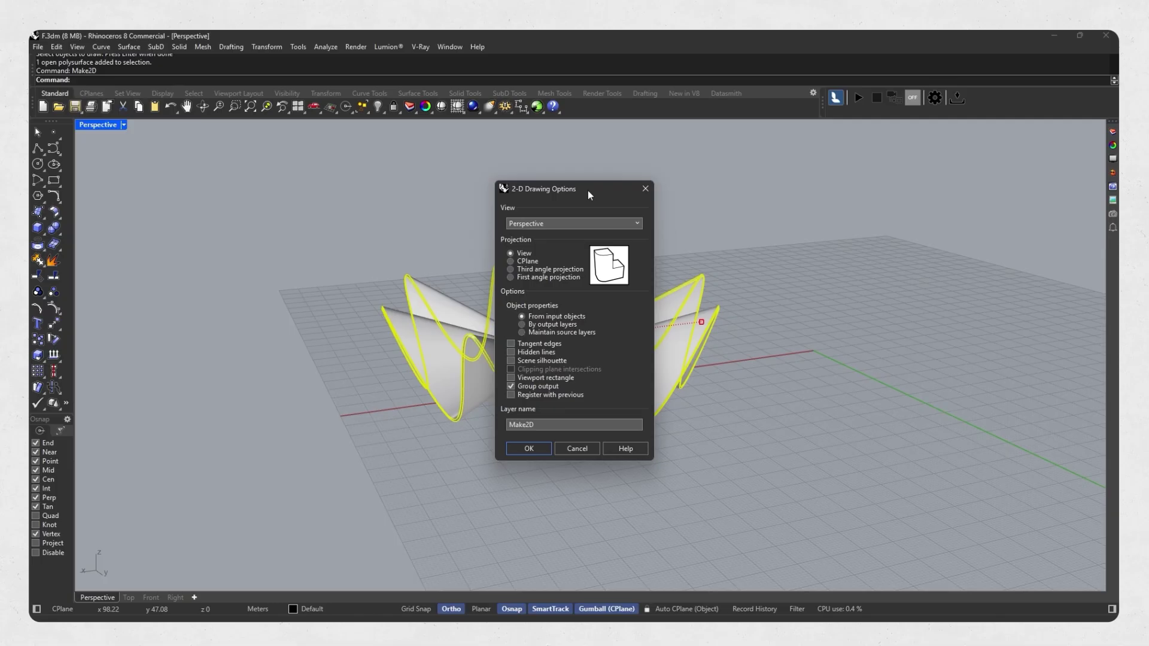
Generate Make2D curves of the star with Hidden lines unchecked, then view from above
{"action": "left_click_drag", "start_coordinate": [587, 191], "coordinate": [923, 179]}
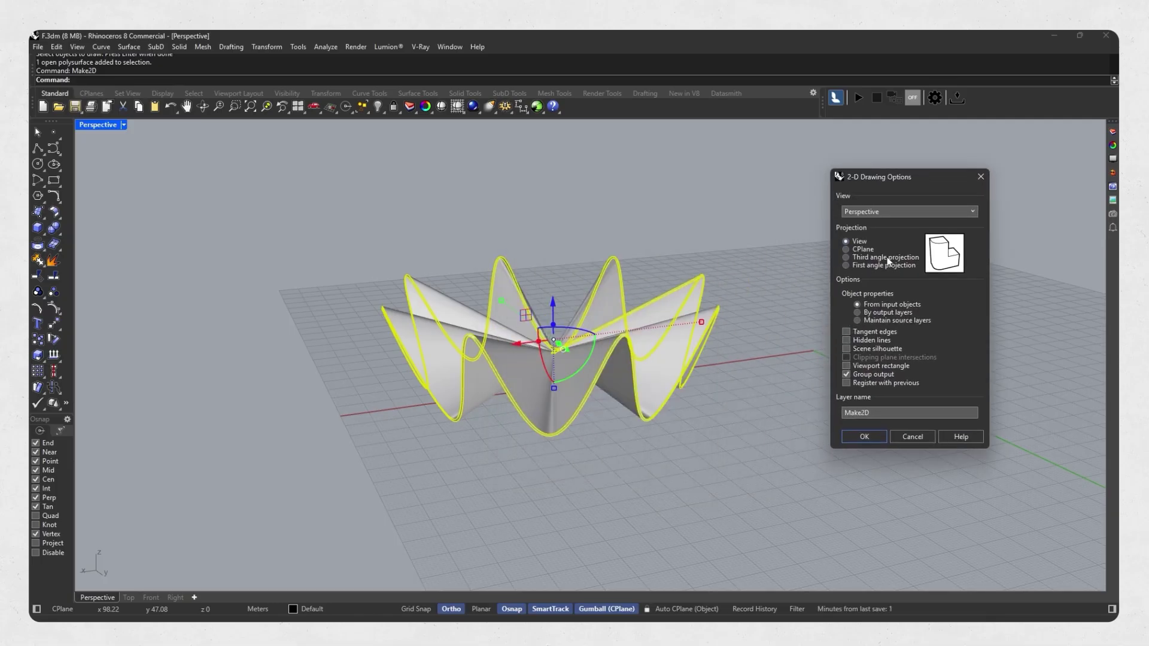
{"action": "left_click", "coordinate": [848, 342]}
{"action": "left_click", "coordinate": [864, 436]}
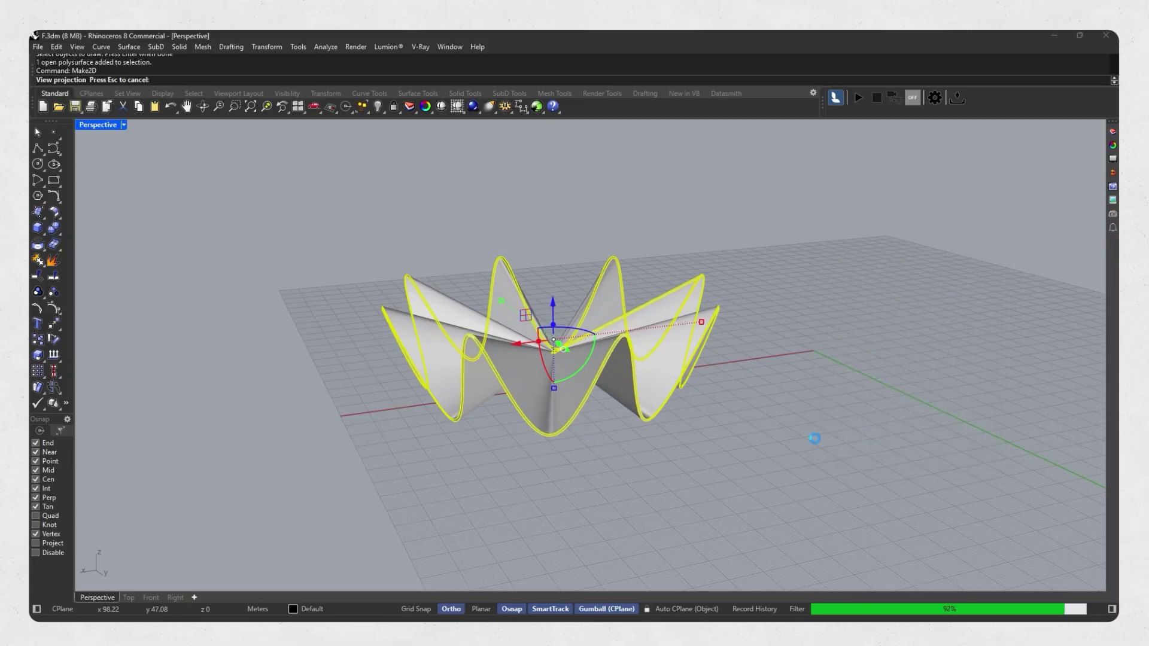
{"action": "mouse_move", "coordinate": [814, 438]}
{"action": "right_mouse_down"}
{"action": "mouse_move", "coordinate": [910, 431]}
{"action": "mouse_move", "coordinate": [705, 411]}
{"action": "right_mouse_up"}
Select the 86 Make2D curves and inspect them in the Top viewport
{"action": "left_click", "coordinate": [663, 374]}
{"action": "left_click", "coordinate": [131, 596]}
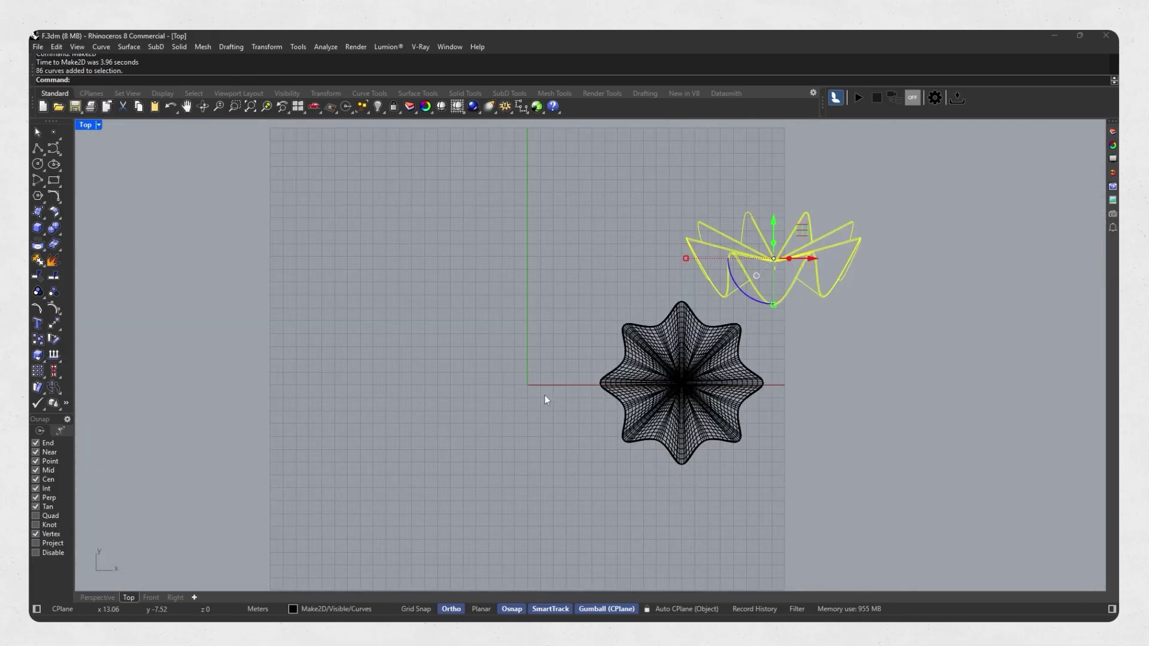
{"action": "left_click", "coordinate": [807, 286]}
{"action": "scroll", "coordinate": [808, 285], "scroll_direction": "up", "scroll_amount": 3}
{"action": "scroll", "coordinate": [661, 274], "scroll_direction": "down", "scroll_amount": 3}
{"action": "left_click", "coordinate": [665, 262]}
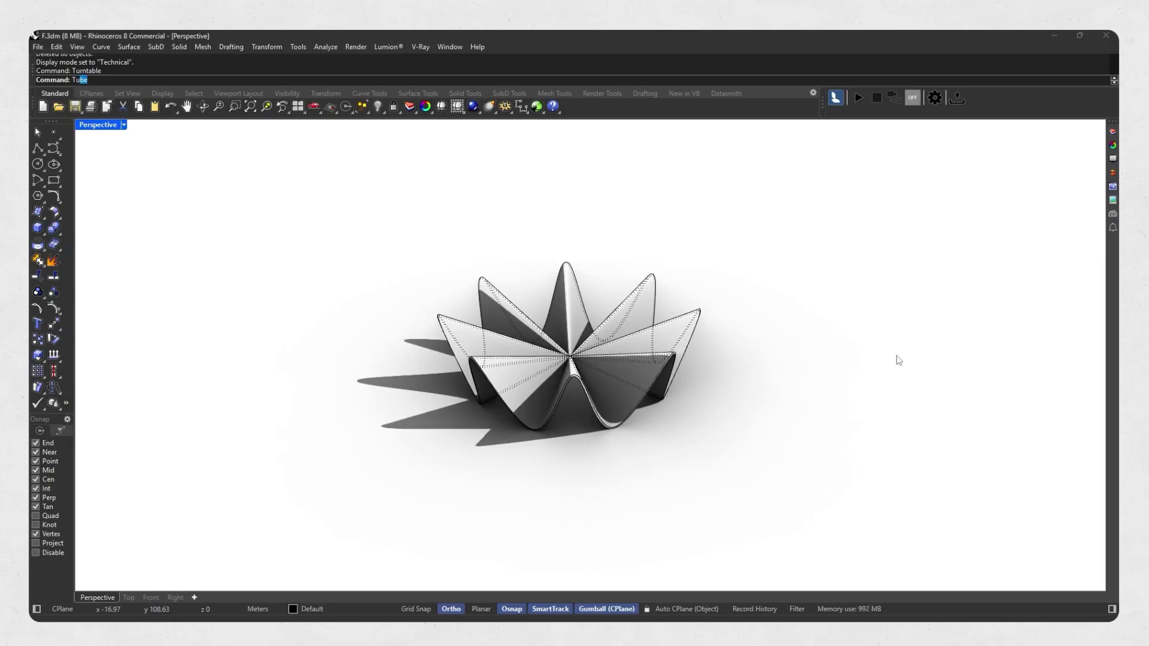
{"action": "type", "text": "Turntable"}
Start Turntable spinning the star and move its speed panel aside
{"action": "key", "text": "Return"}
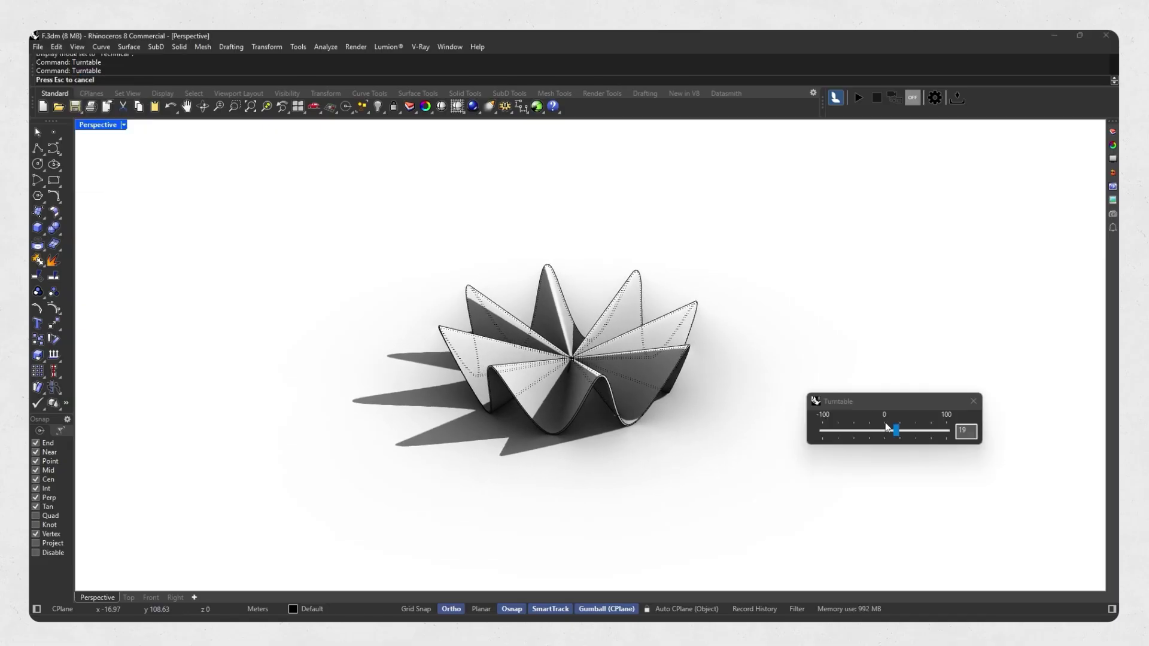
{"action": "left_click_drag", "start_coordinate": [904, 403], "coordinate": [927, 423]}
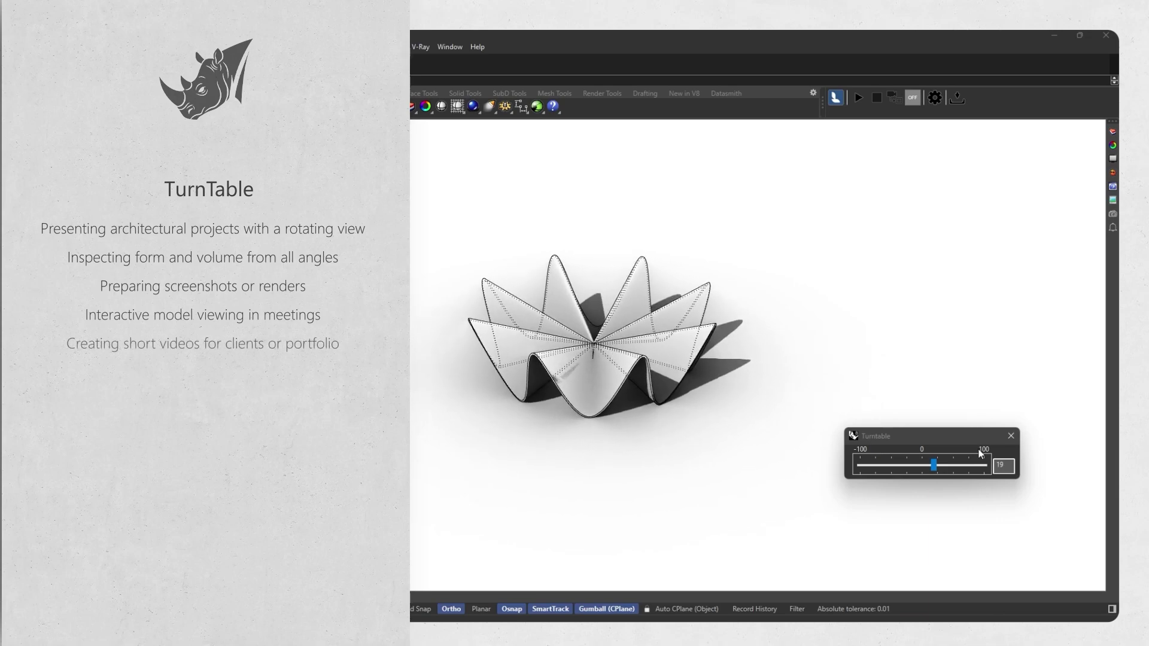
Shift the Turntable speed panel slightly while ending the spin
{"action": "left_click_drag", "start_coordinate": [974, 435], "coordinate": [984, 441]}
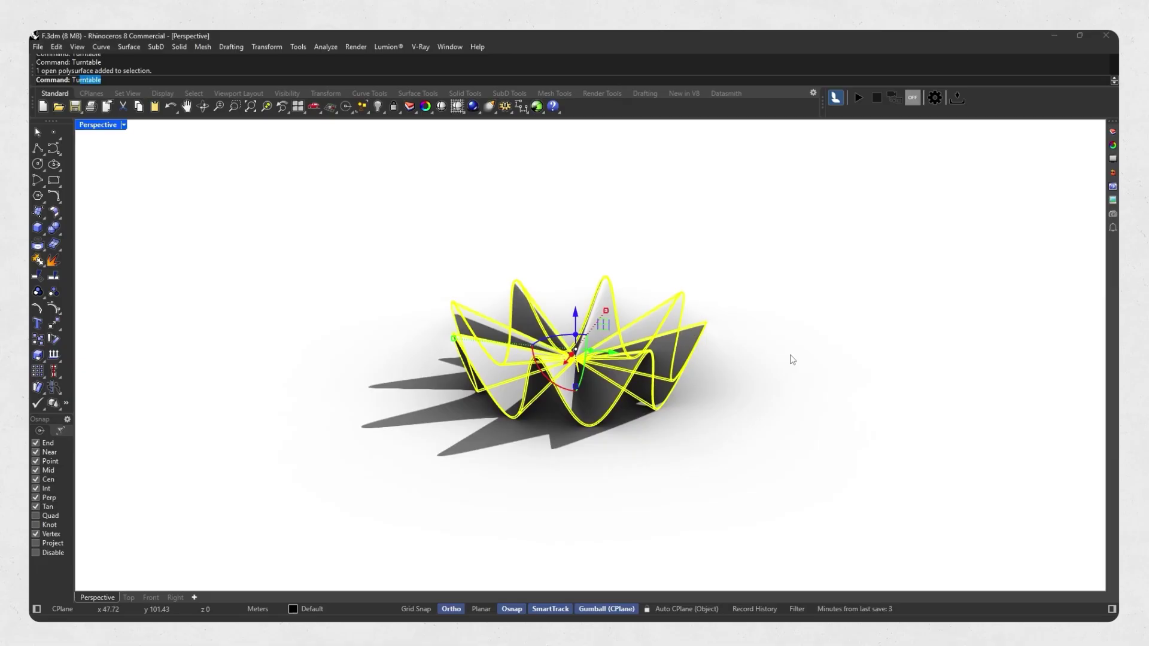
Restart Turntable on the star and drag its slider right for faster rotation
{"action": "key", "text": "BackSpace"}
{"action": "key", "text": "BackSpace"}
{"action": "key", "text": "BackSpace"}
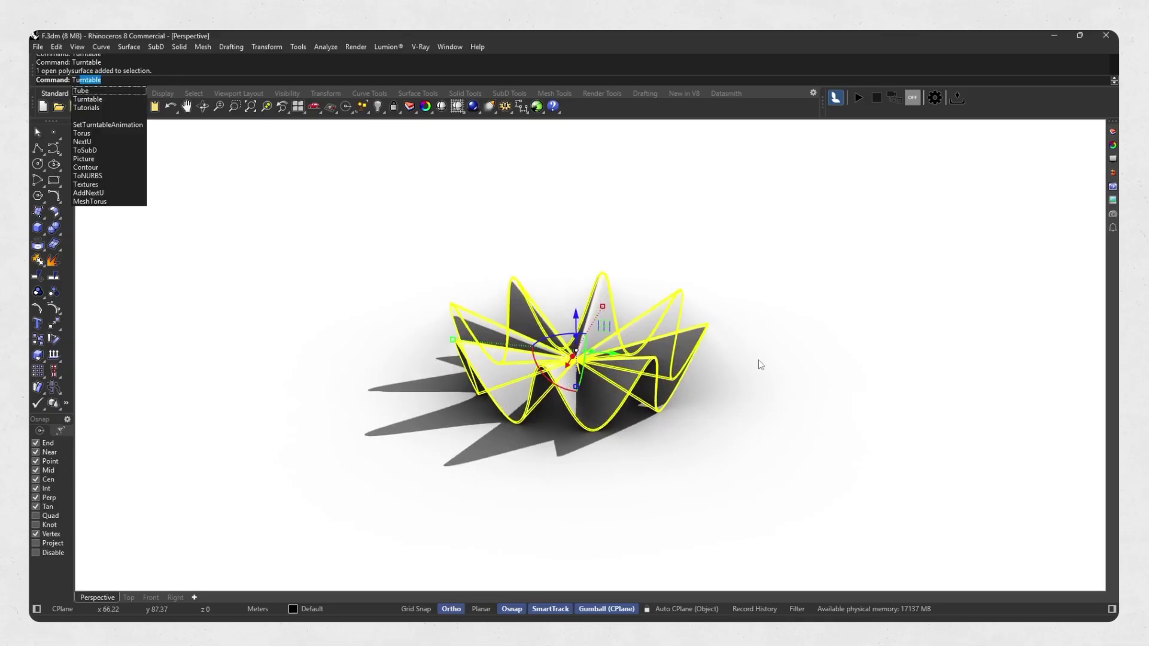
{"action": "key", "text": "Return"}
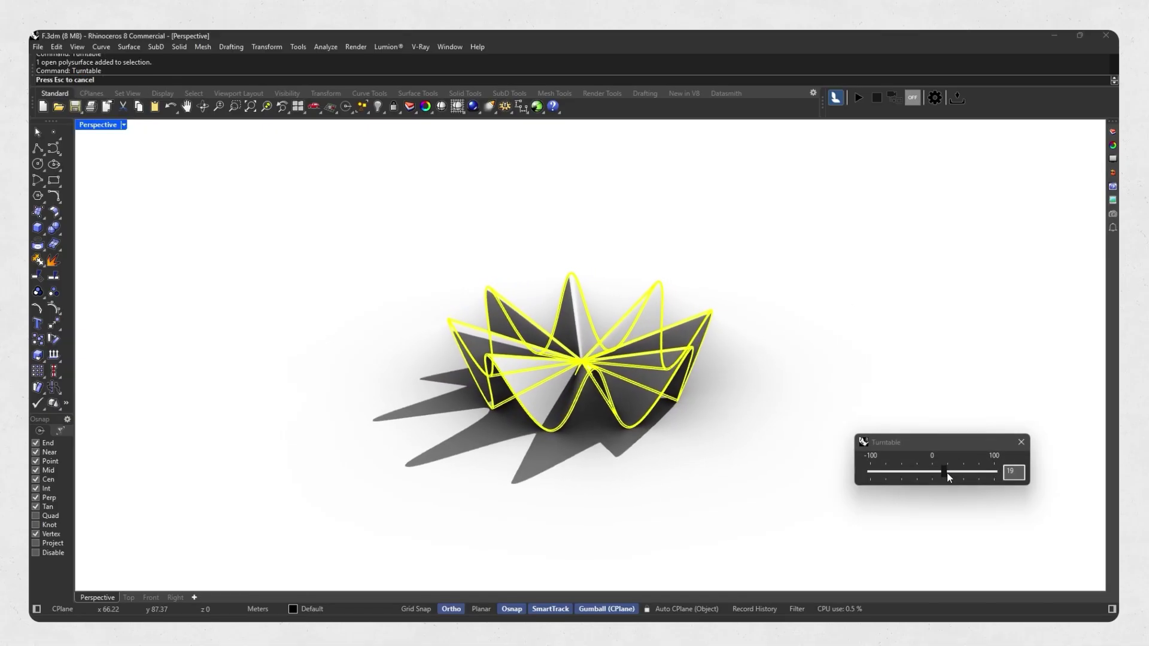
{"action": "mouse_move", "coordinate": [949, 477]}
{"action": "left_mouse_down"}
{"action": "mouse_move", "coordinate": [959, 482]}
{"action": "mouse_move", "coordinate": [945, 485]}
{"action": "left_mouse_up"}
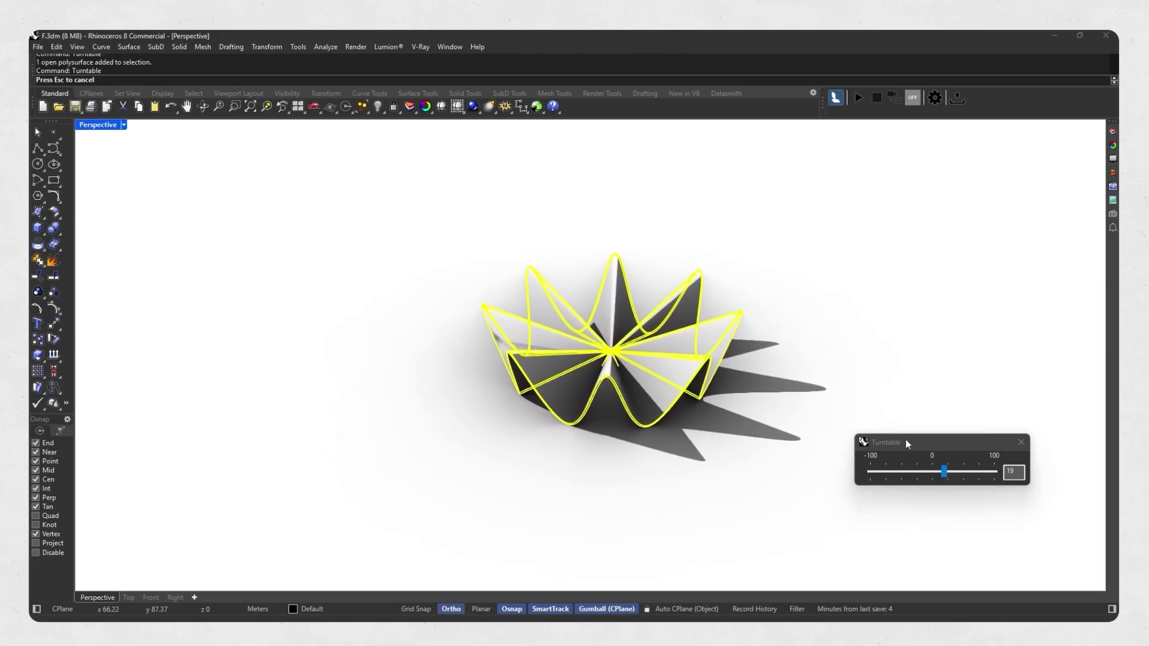
{"action": "left_click_drag", "start_coordinate": [907, 443], "coordinate": [886, 434]}
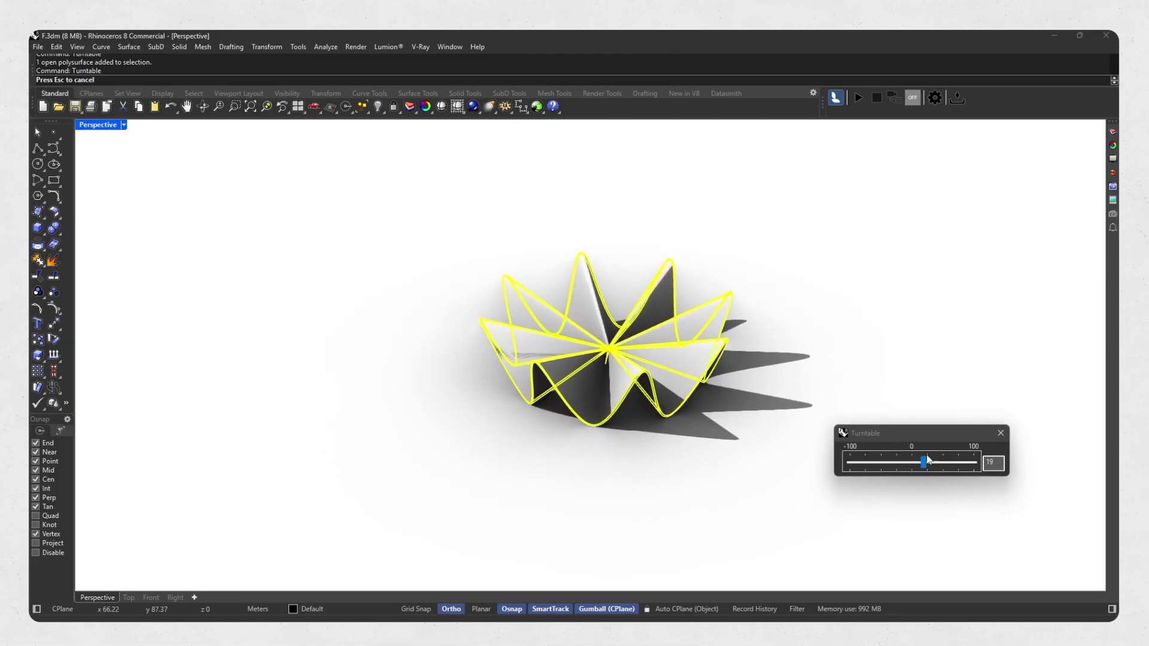
{"action": "left_click_drag", "start_coordinate": [936, 441], "coordinate": [939, 448]}
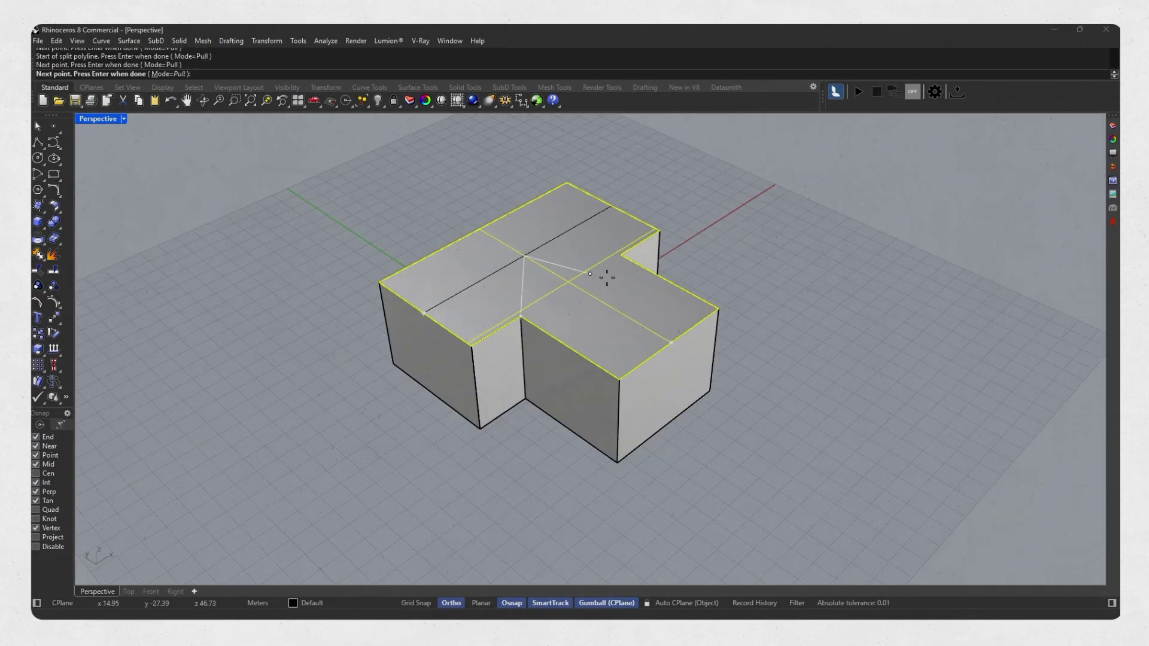
Finish splitting the box top and lift both ridge edges into a gabled roof
{"action": "key", "text": "Return"}
{"action": "left_click", "coordinate": [585, 274], "text": "ctrl+shift"}
{"action": "left_click", "coordinate": [467, 265], "text": "ctrl+shift"}
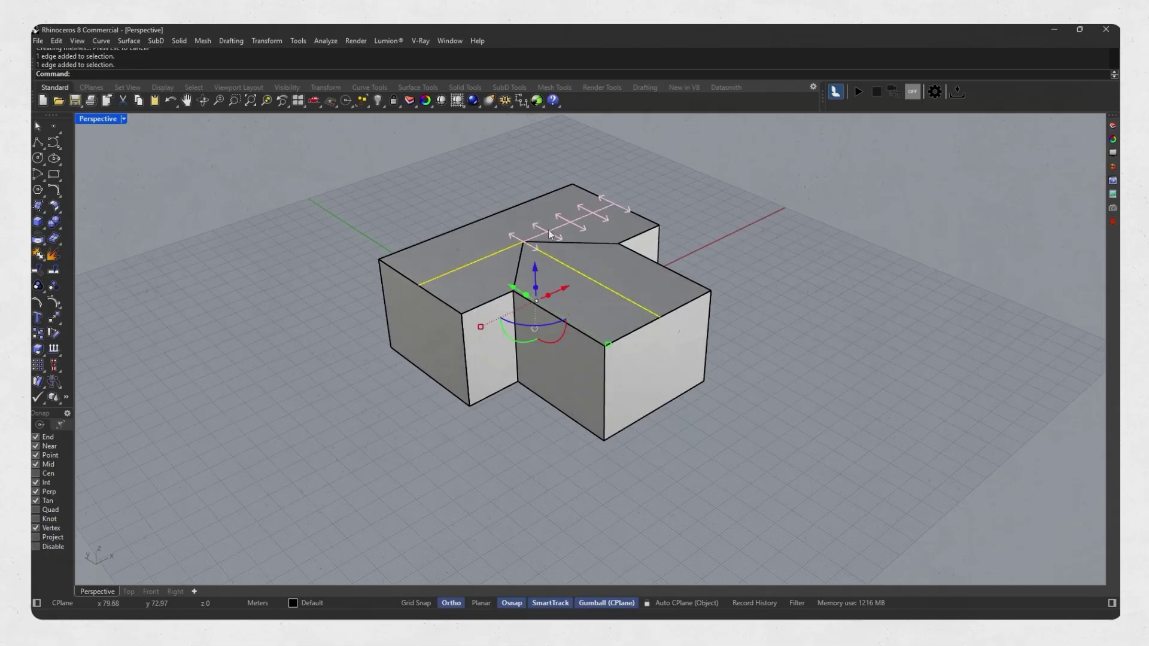
{"action": "left_click_drag", "start_coordinate": [585, 216], "coordinate": [585, 179]}
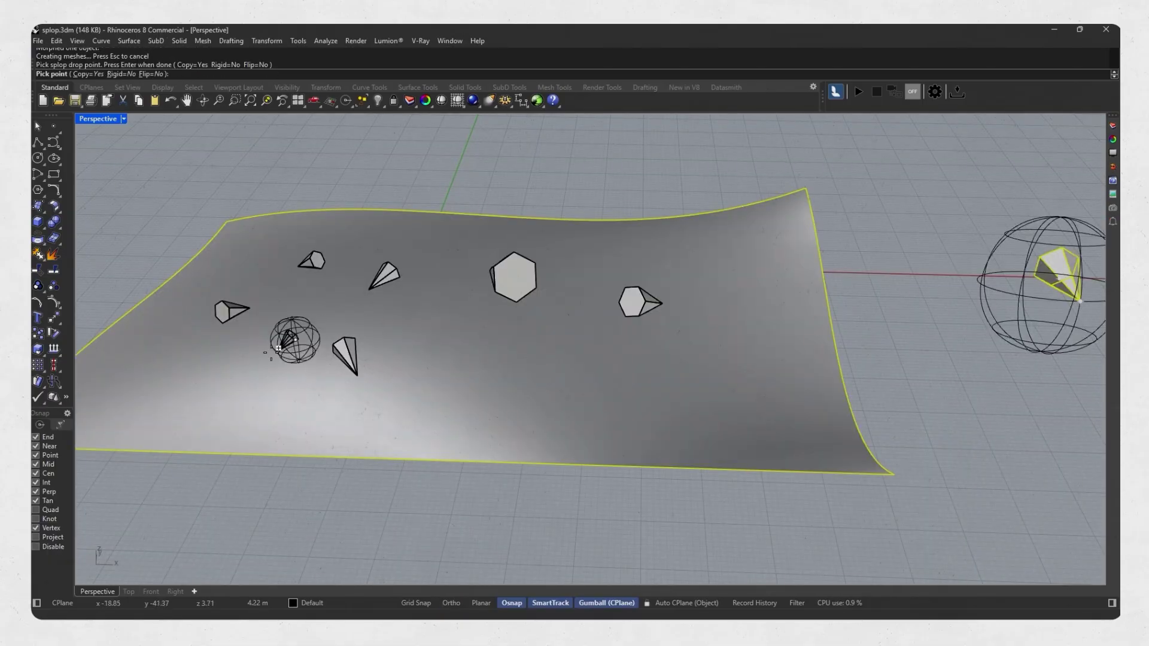
Splop five cones onto the wavy surface, then brush-select the circles and squares
{"action": "left_click", "coordinate": [279, 347]}
{"action": "left_click", "coordinate": [360, 307]}
{"action": "left_click", "coordinate": [422, 310]}
{"action": "left_click", "coordinate": [420, 377]}
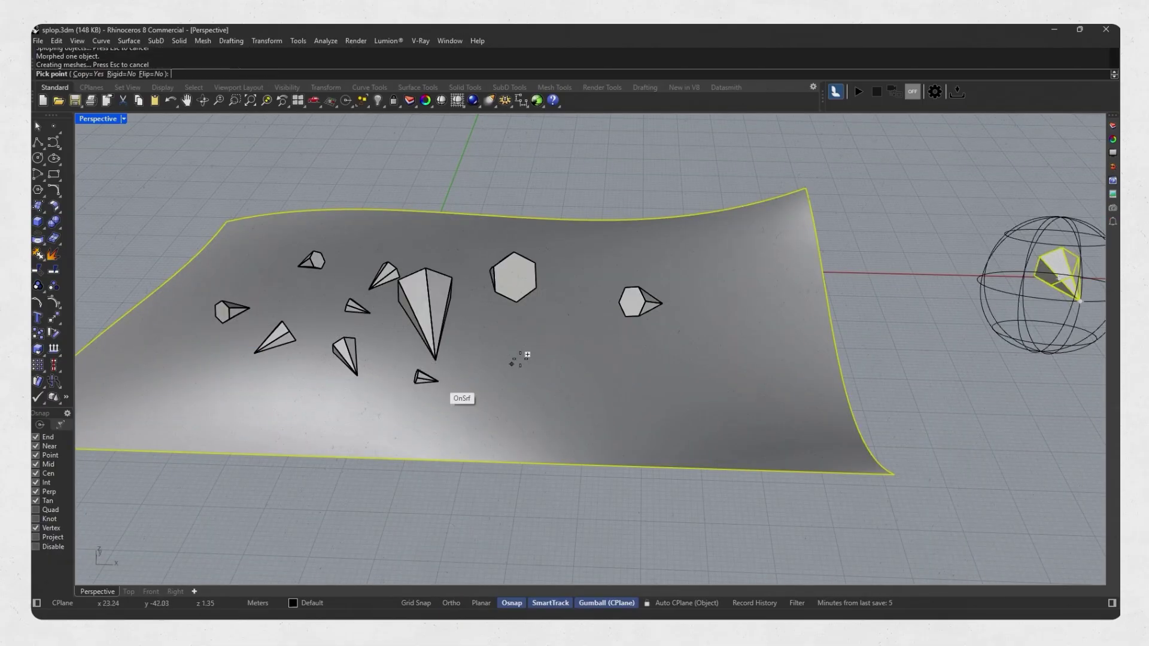
{"action": "left_click", "coordinate": [520, 359]}
{"action": "key", "text": "Return"}
{"action": "right_click_drag", "start_coordinate": [539, 359], "coordinate": [543, 345]}
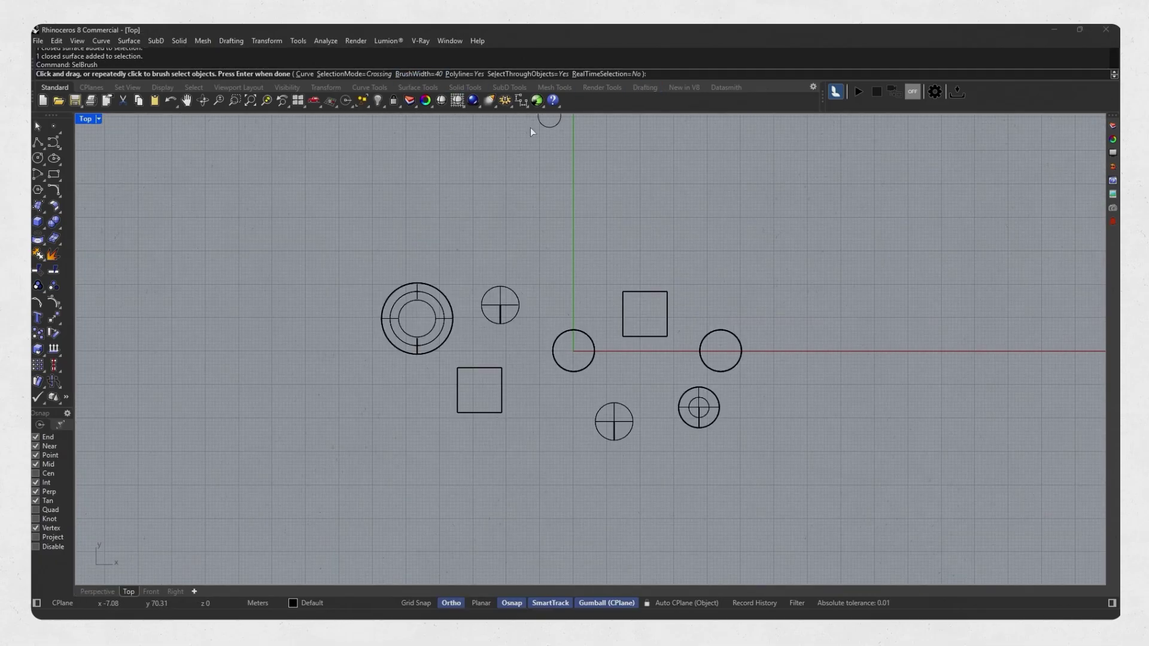
{"action": "mouse_move", "coordinate": [419, 289]}
{"action": "left_mouse_down"}
{"action": "mouse_move", "coordinate": [435, 315]}
{"action": "mouse_move", "coordinate": [562, 337]}
{"action": "mouse_move", "coordinate": [617, 452]}
{"action": "left_mouse_up"}
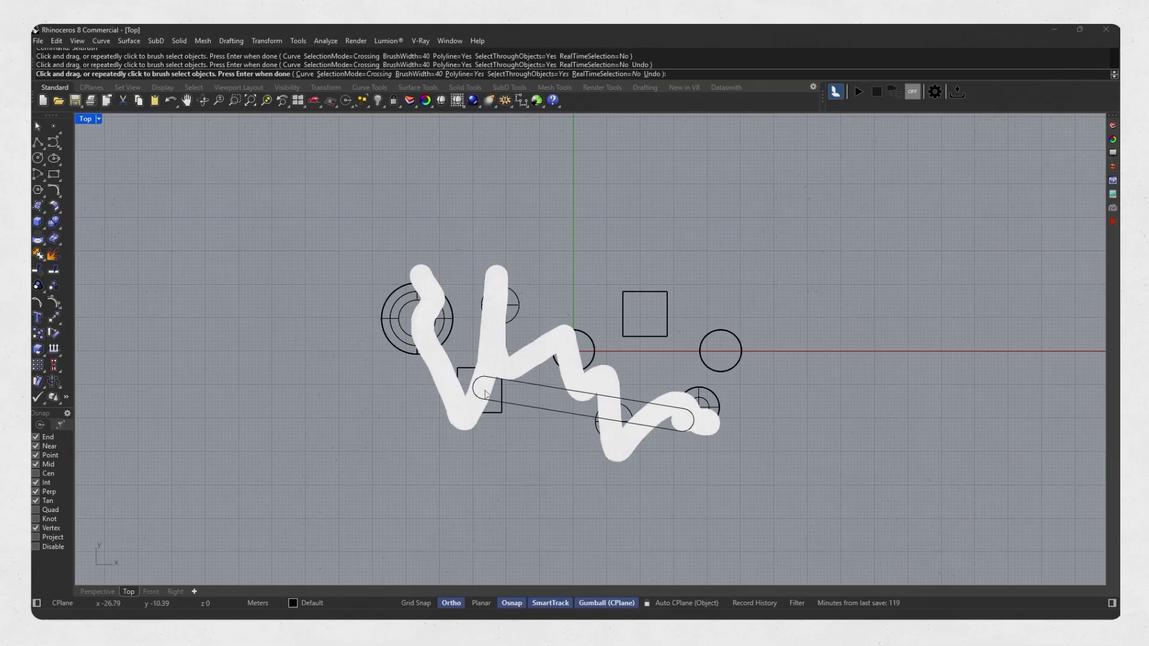